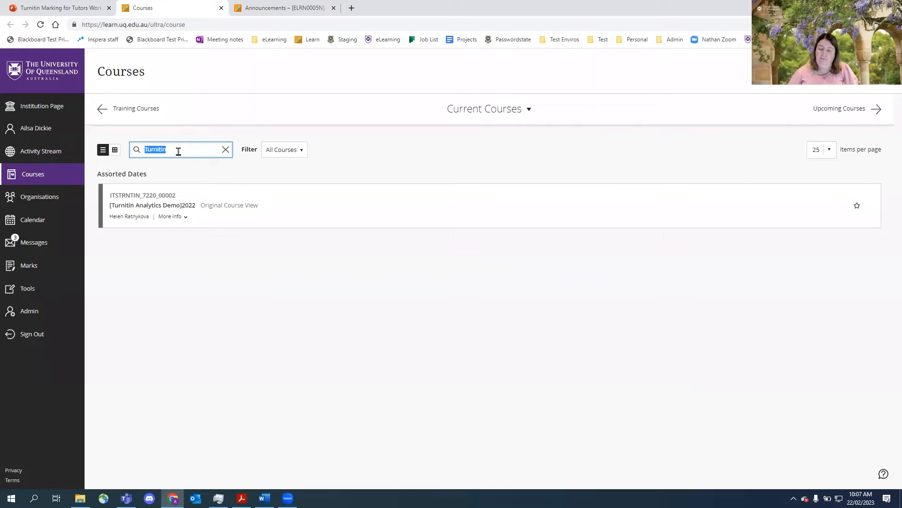
- Search the current course list for Turnitin
type("Turni")
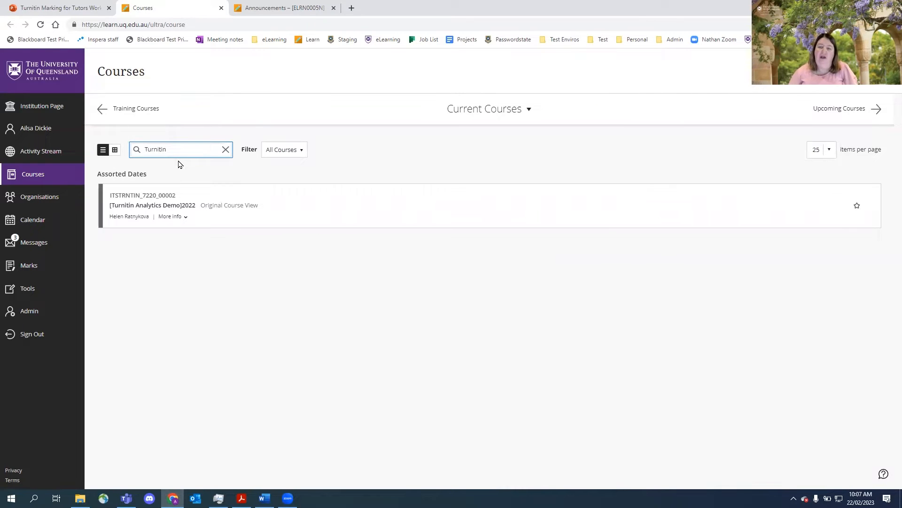
left_click(192, 172)
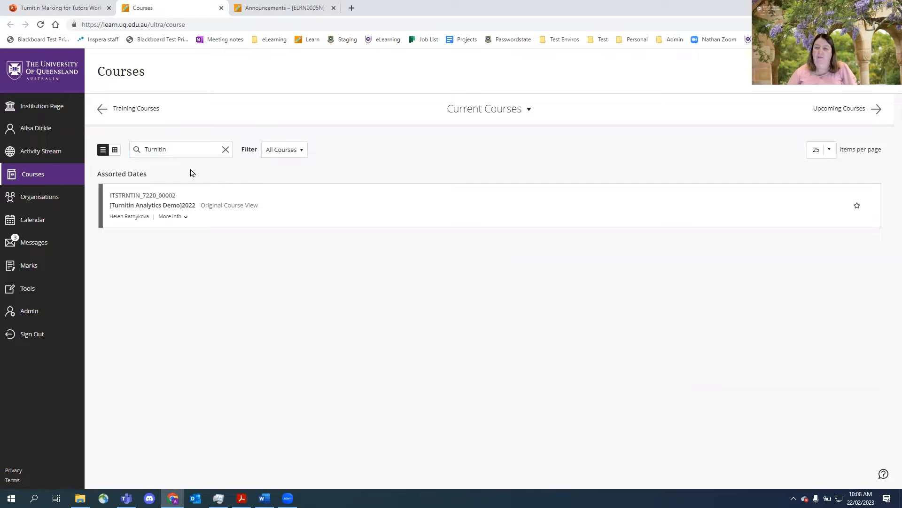
- In the Turnitin workshop course, open Assessment and then the Assessment 1 - Critical Film Analysis folder
left_click(284, 7)
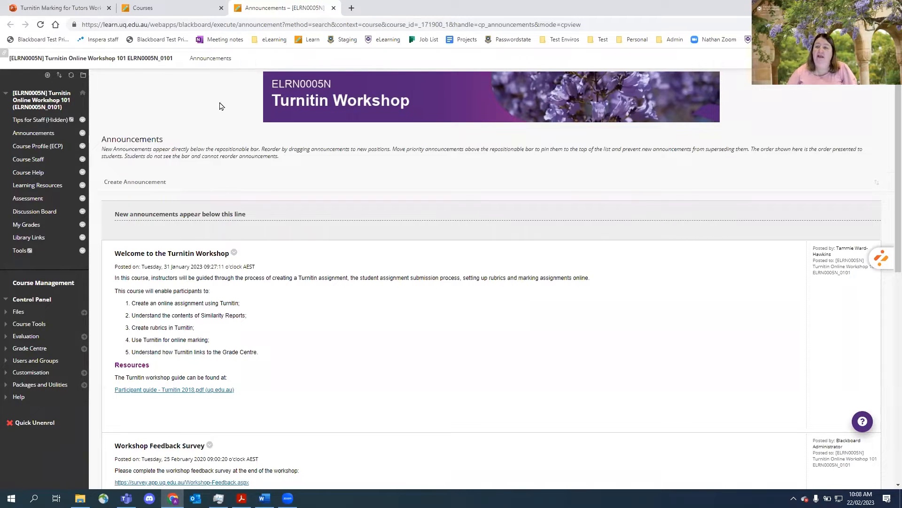
left_click(27, 203)
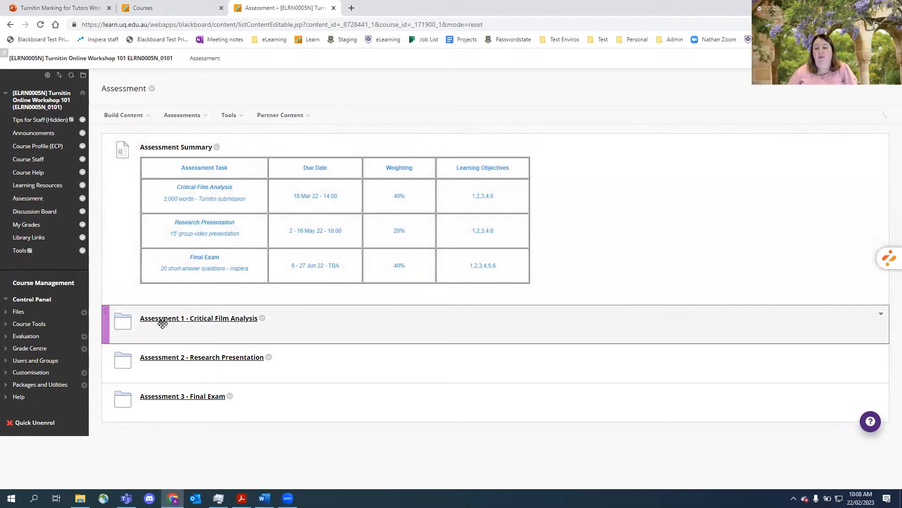
left_click(193, 322)
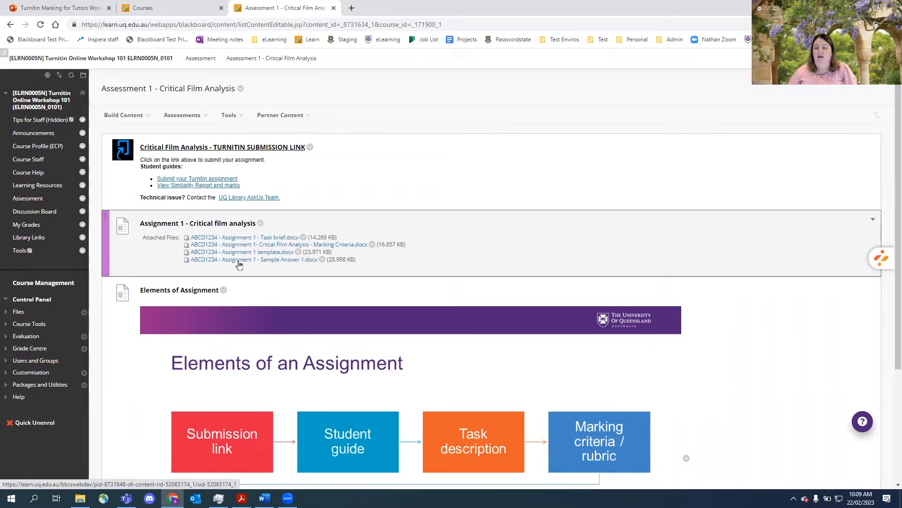
- Download the ABCD1234 - Assignment 1 - Sample Answer 1 document and save it to Downloads
left_click(238, 262)
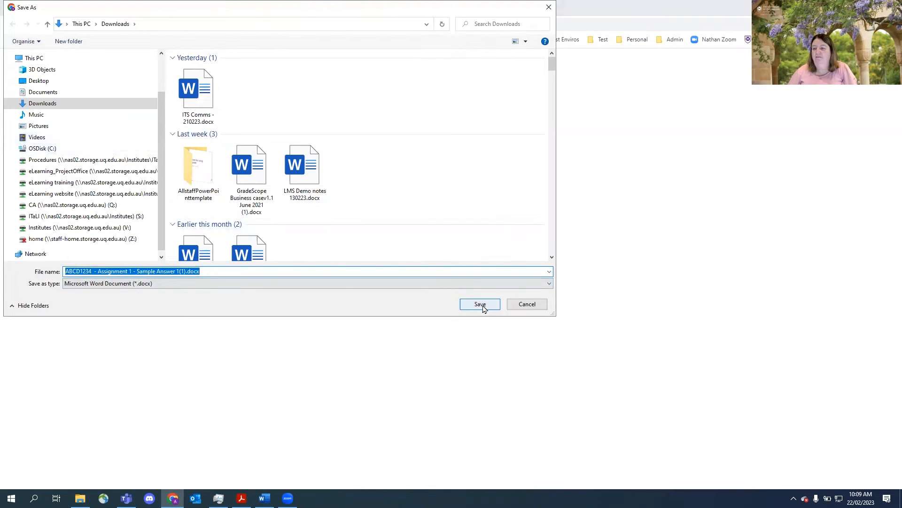
left_click(480, 305)
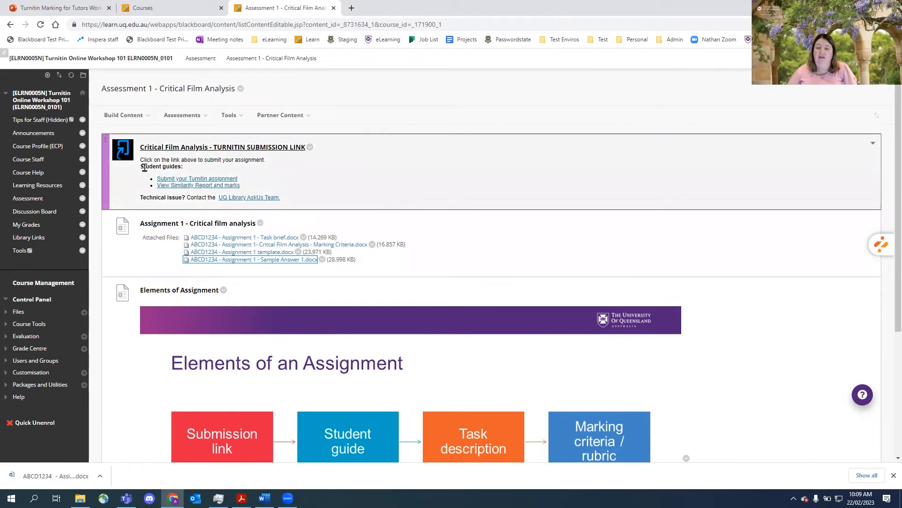
- Highlight the submission instructions and support text, then open the Critical Film Analysis Turnitin submission link
left_click_drag(141, 160, 252, 187)
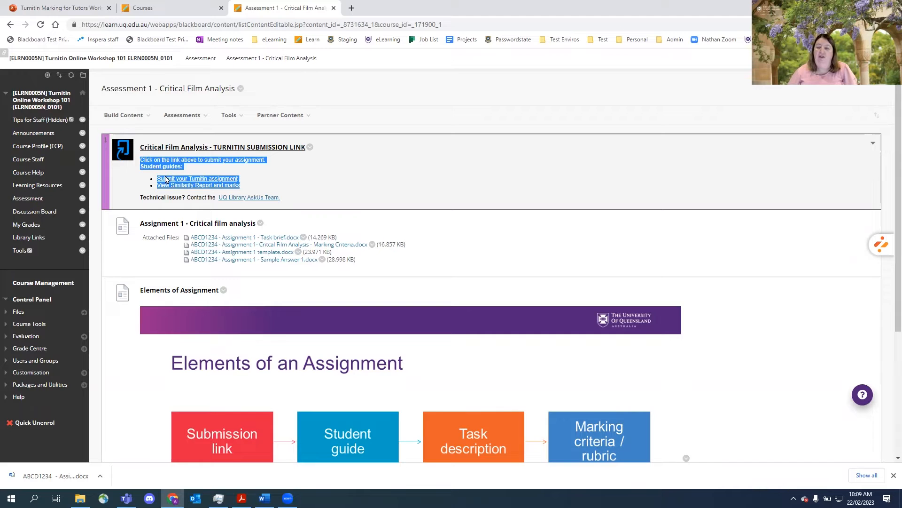
left_click_drag(307, 198, 140, 198)
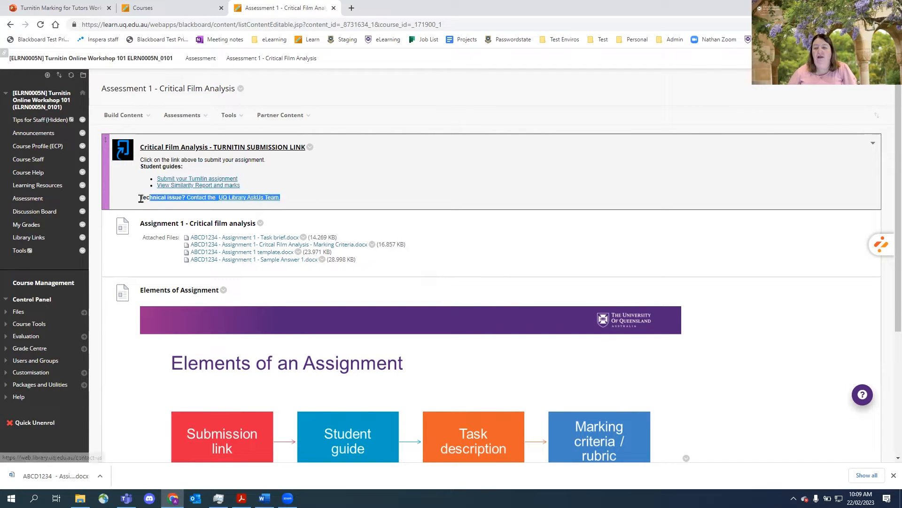
left_click(313, 199)
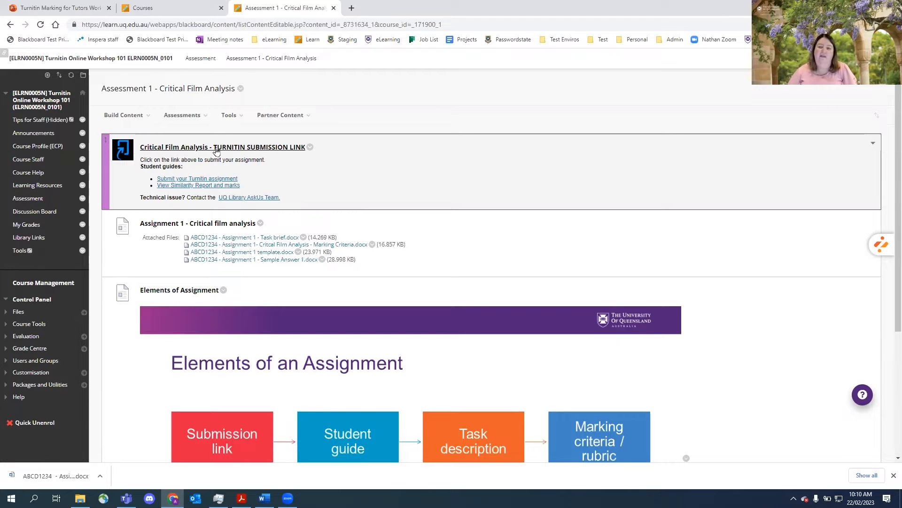
left_click(213, 149)
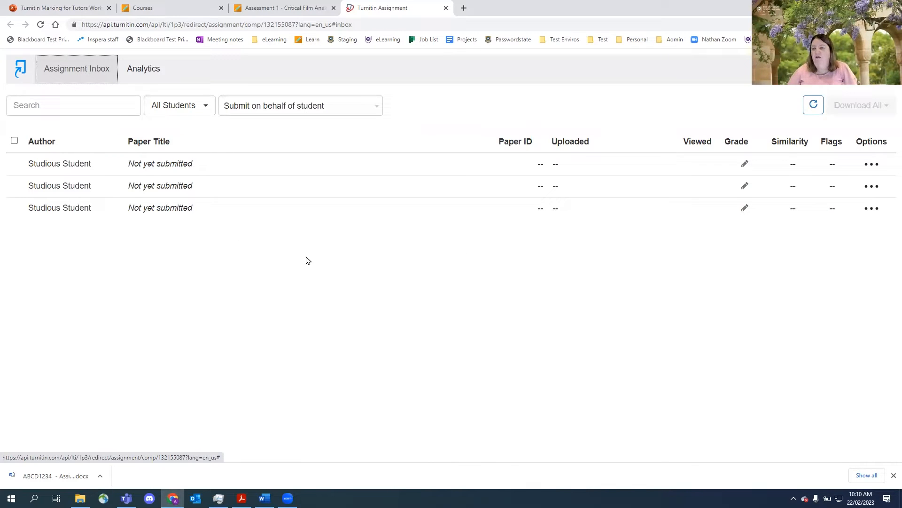
- Start a submission on behalf of the first student in the list
left_click(378, 111)
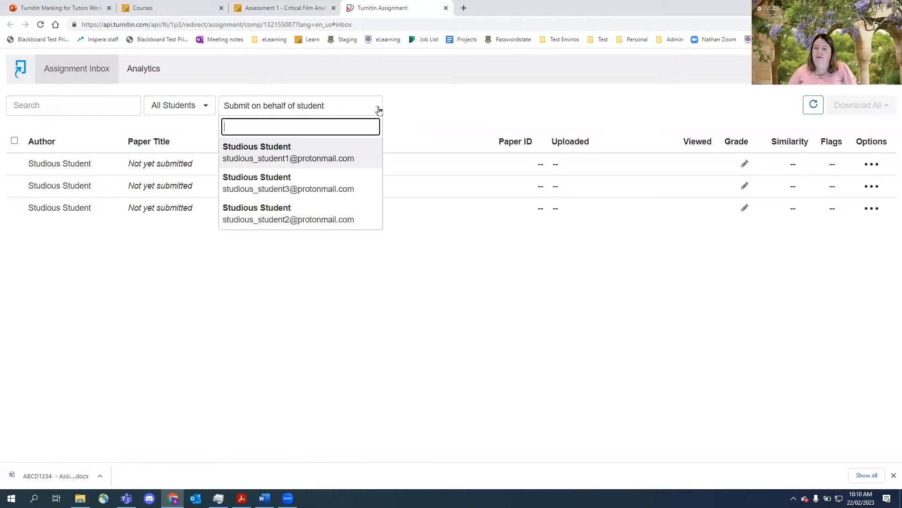
left_click(253, 158)
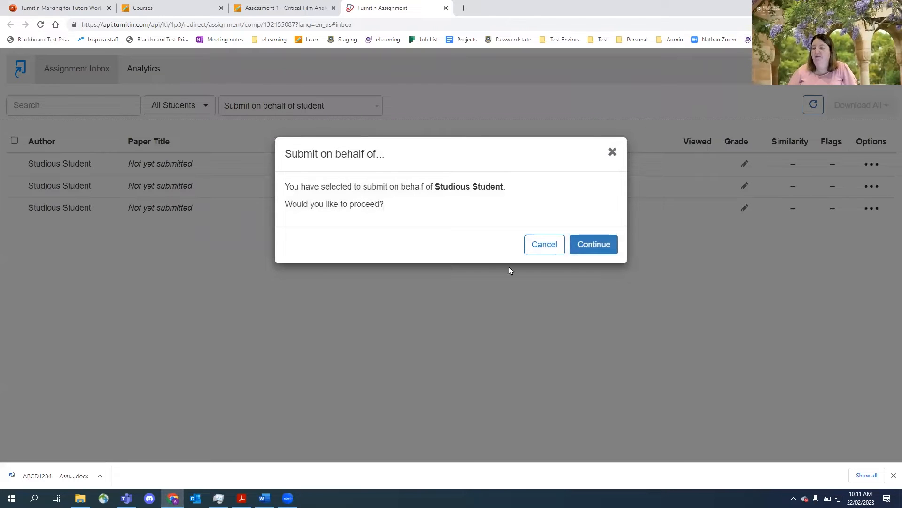
left_click(604, 250)
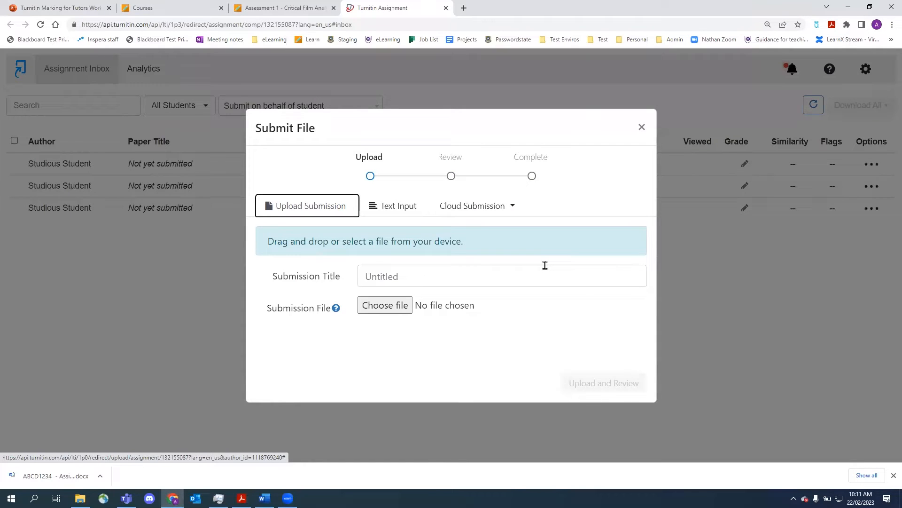
left_click(284, 8)
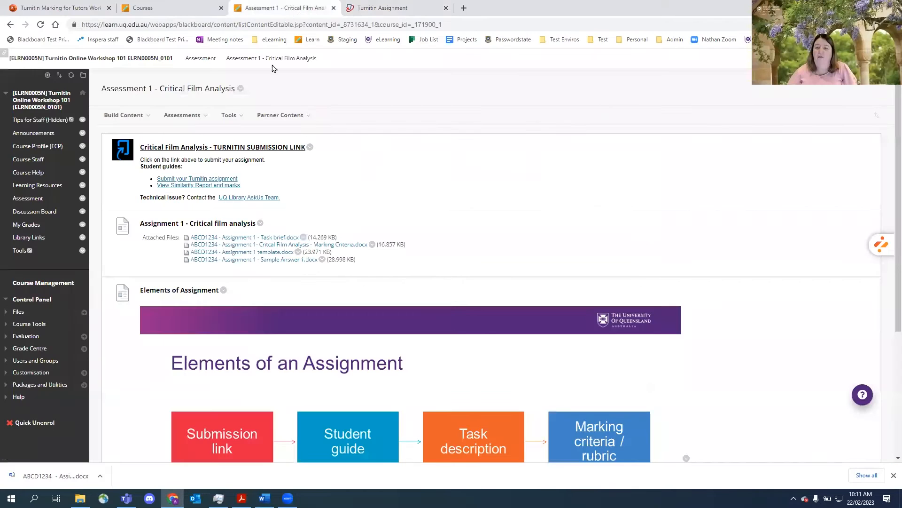
left_click(28, 199)
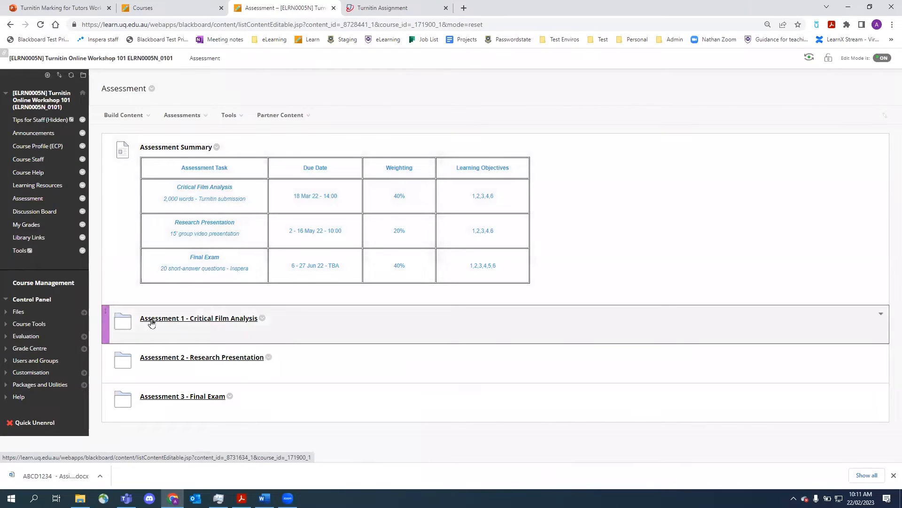
left_click(213, 322)
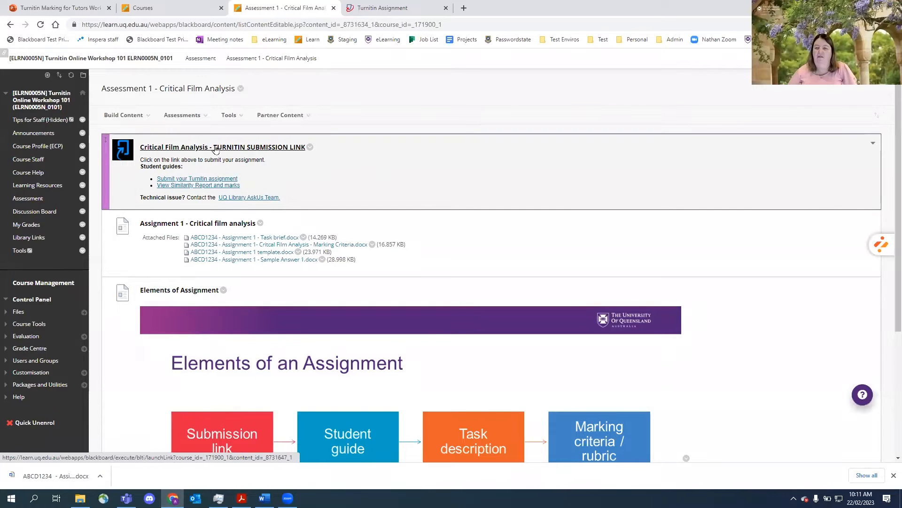
left_click(390, 11)
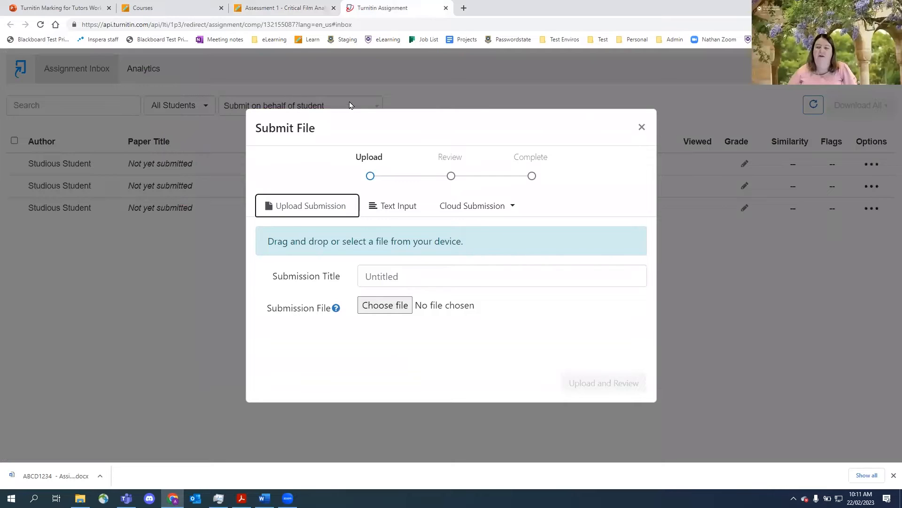
left_click(642, 127)
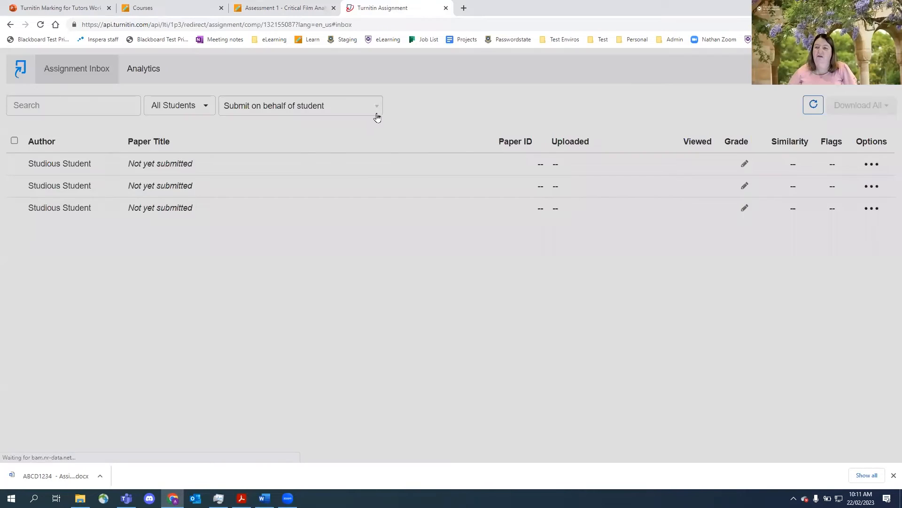
- Choose to submit on behalf of the first student in the list and continue
left_click(376, 111)
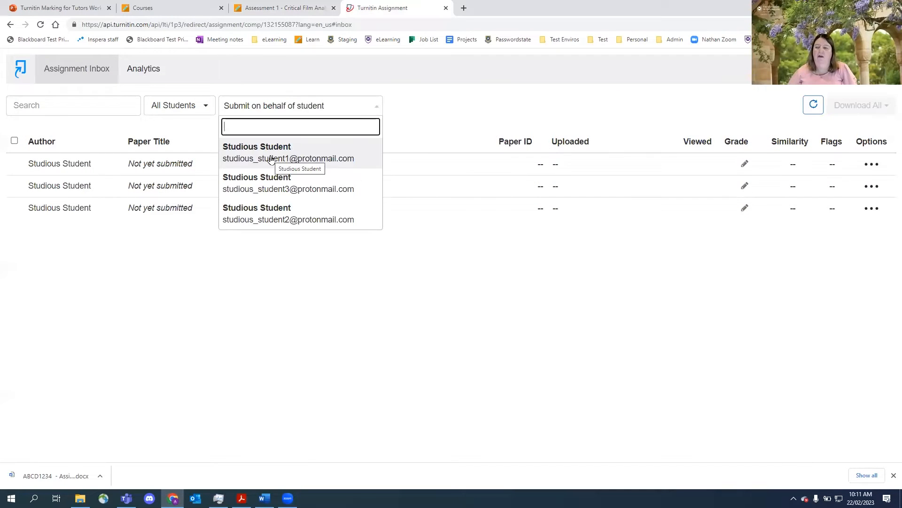
left_click(272, 159)
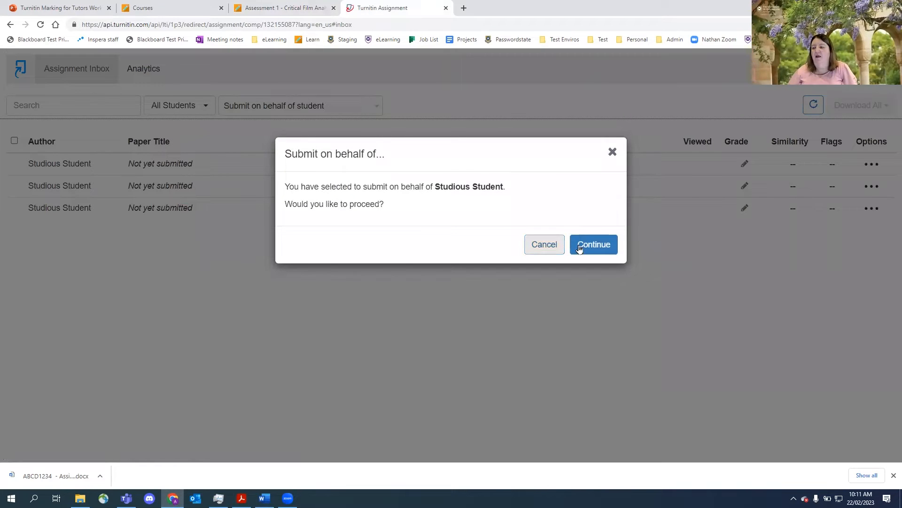
left_click(591, 243)
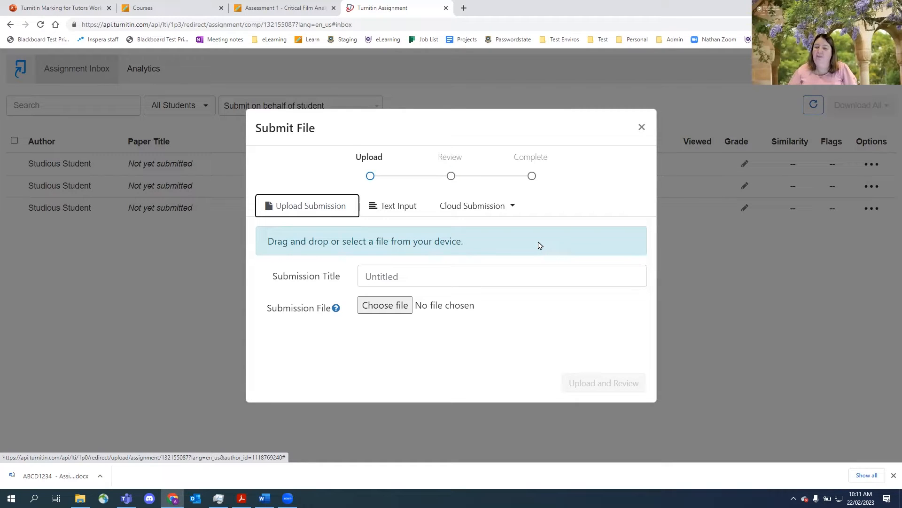
- Attach ABCD1234 - Assignment 1 - Sample Answer 1(1).docx from Downloads and upload it for review
left_click(380, 309)
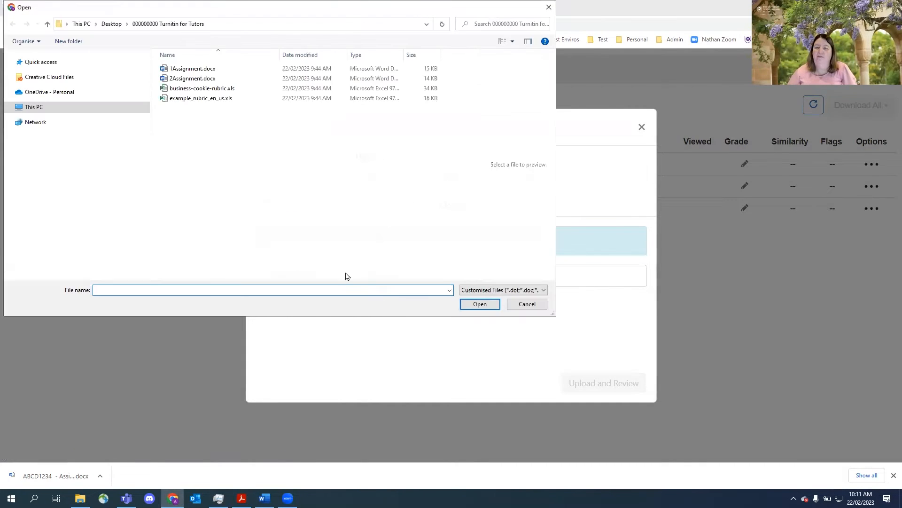
left_click(61, 132)
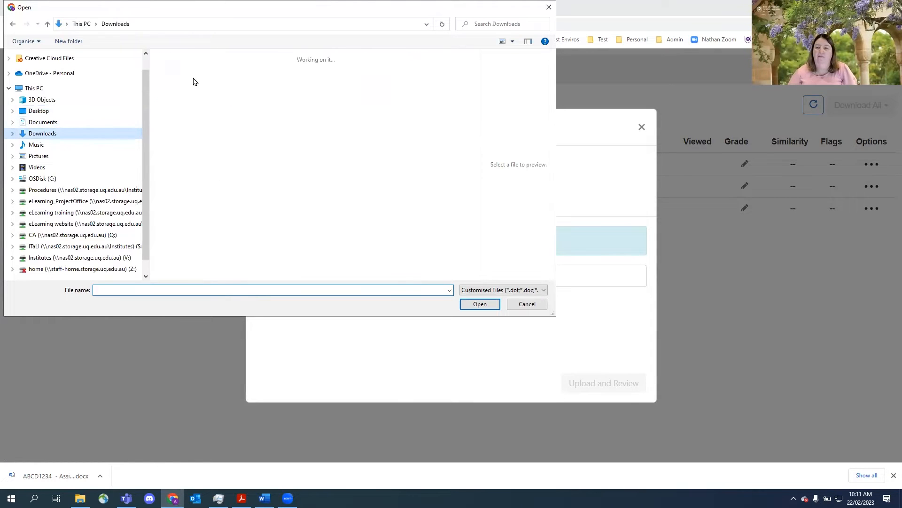
left_click(188, 98)
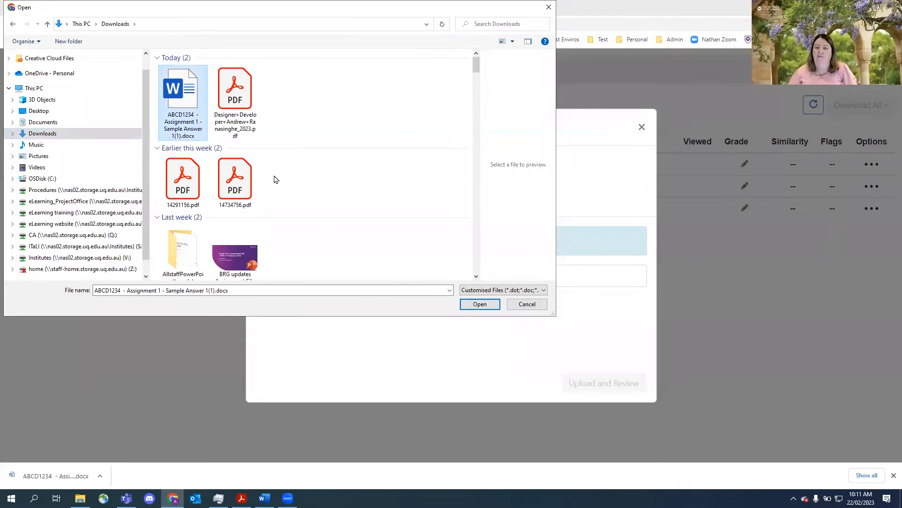
left_click(476, 304)
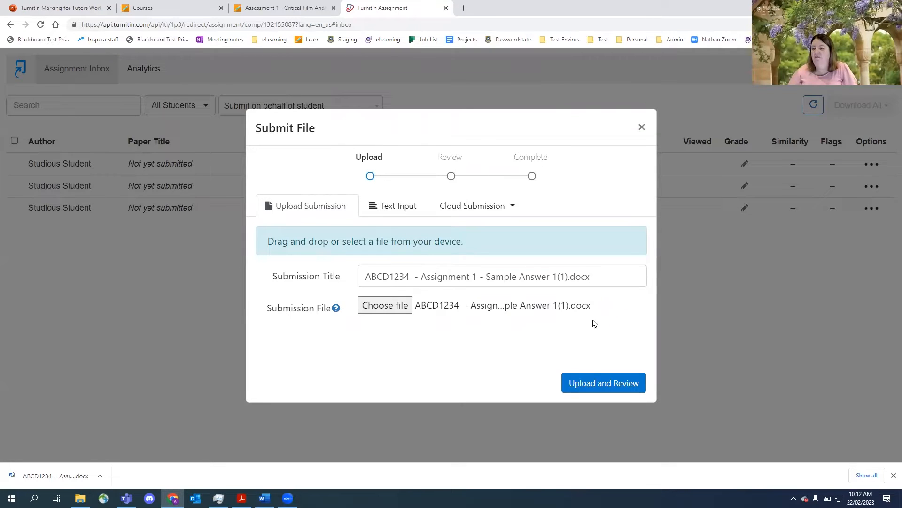
left_click(600, 384)
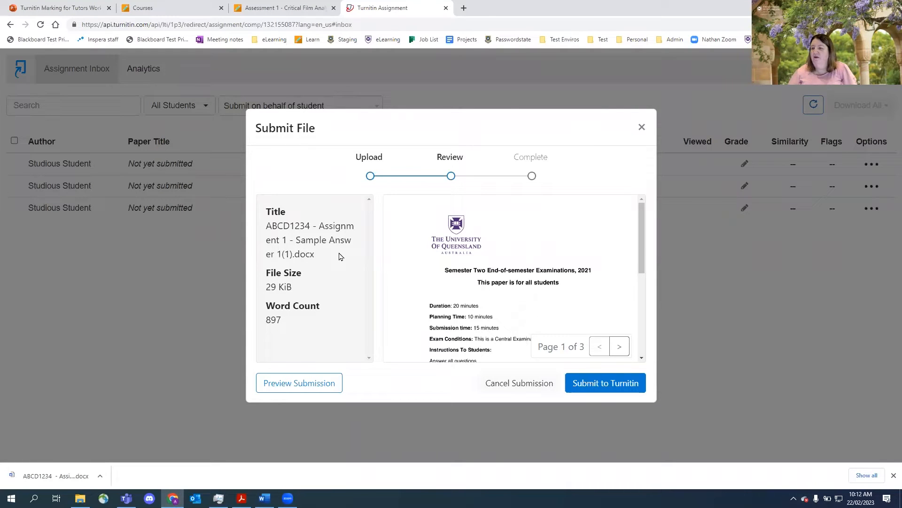
- Page through the three-page submission preview and submit the file to Turnitin
left_click_drag(642, 235, 643, 323)
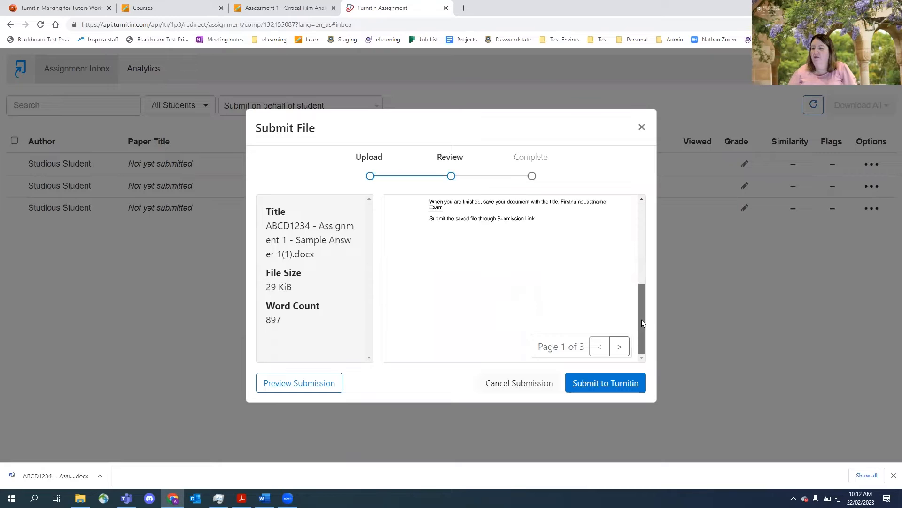
left_click_drag(643, 289, 641, 214)
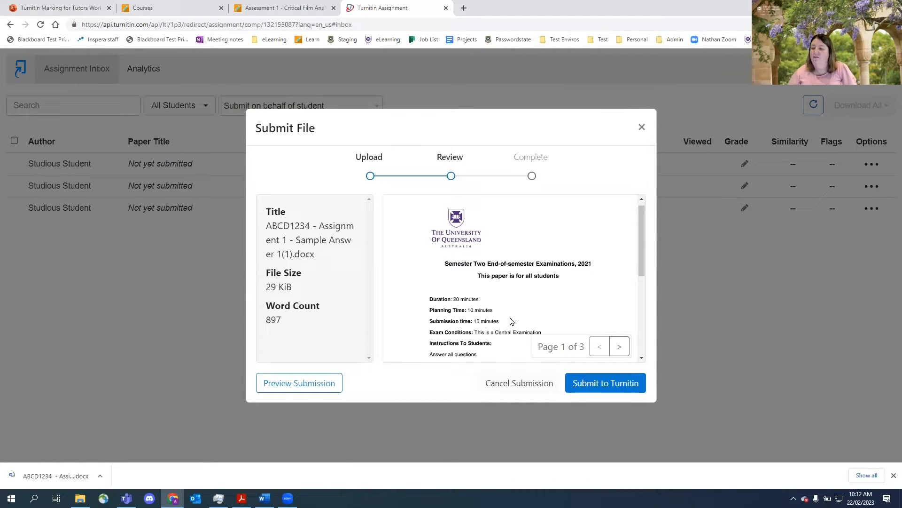
scroll(538, 297, "down", 6)
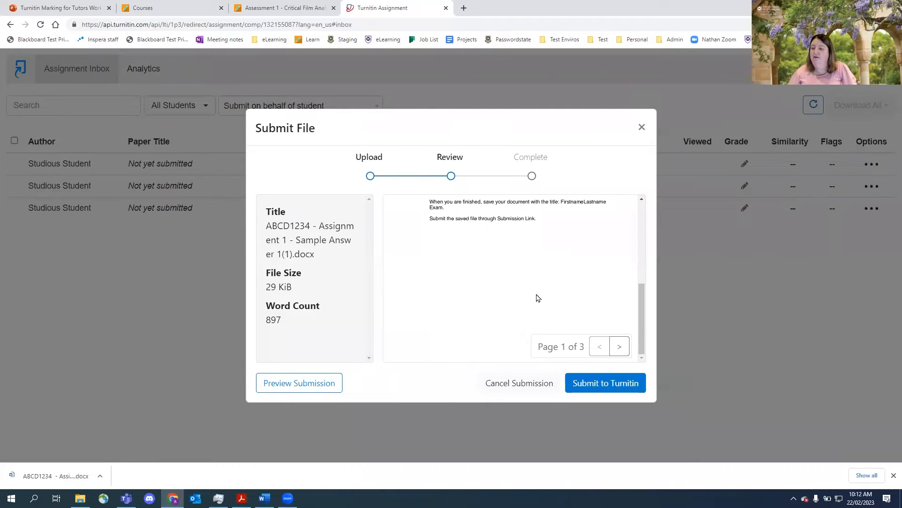
scroll(538, 298, "up", 6)
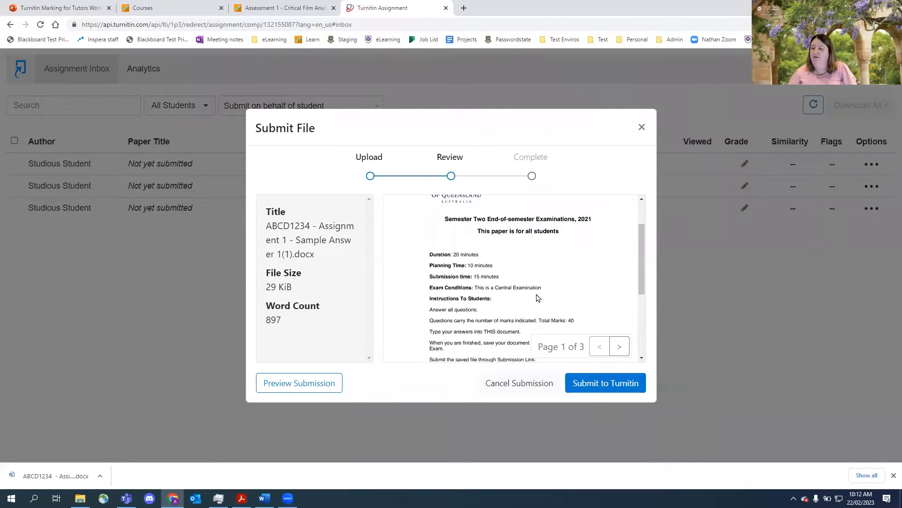
left_click(617, 348)
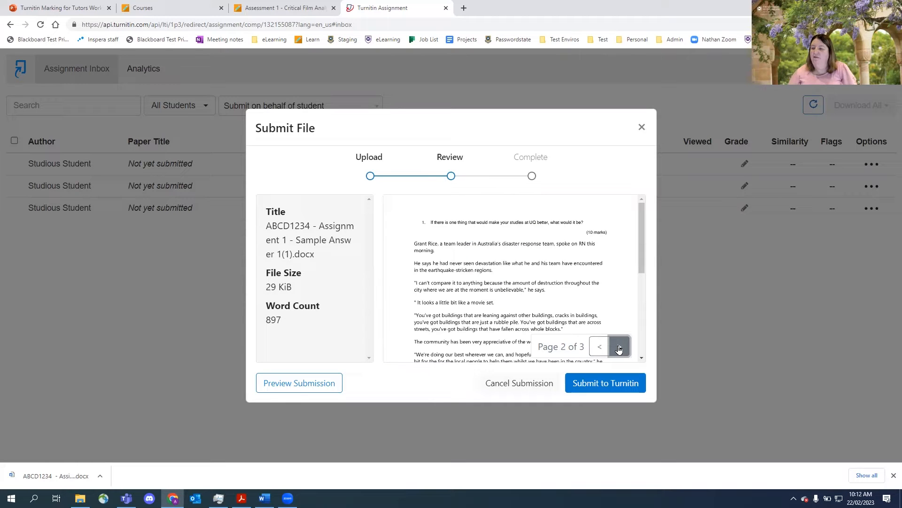
left_click(618, 348)
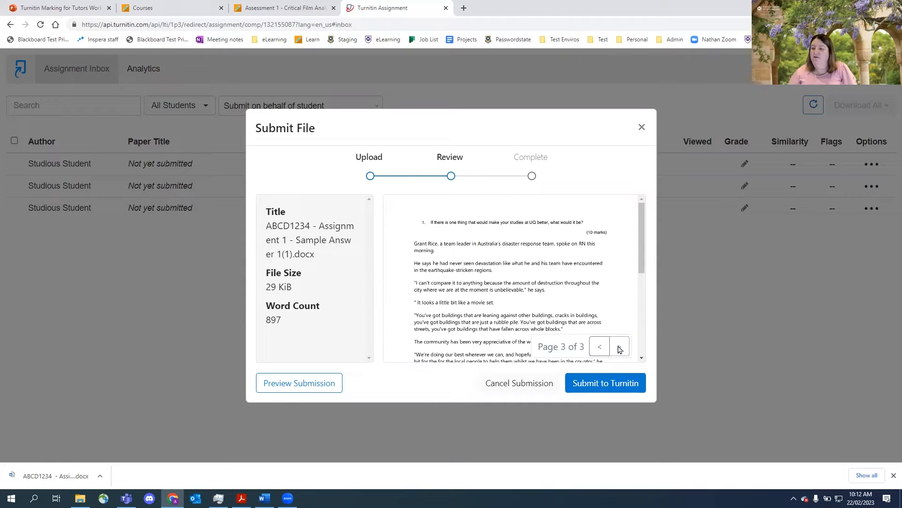
left_click(611, 389)
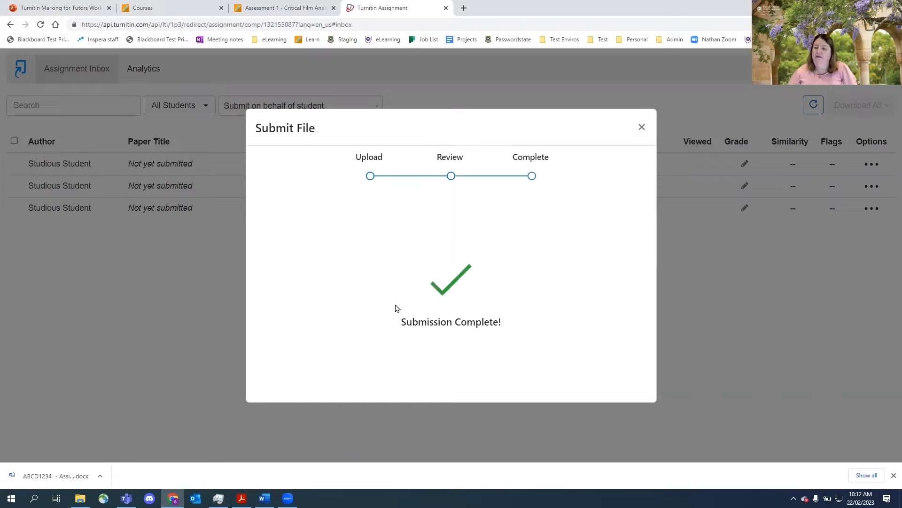
left_click(642, 127)
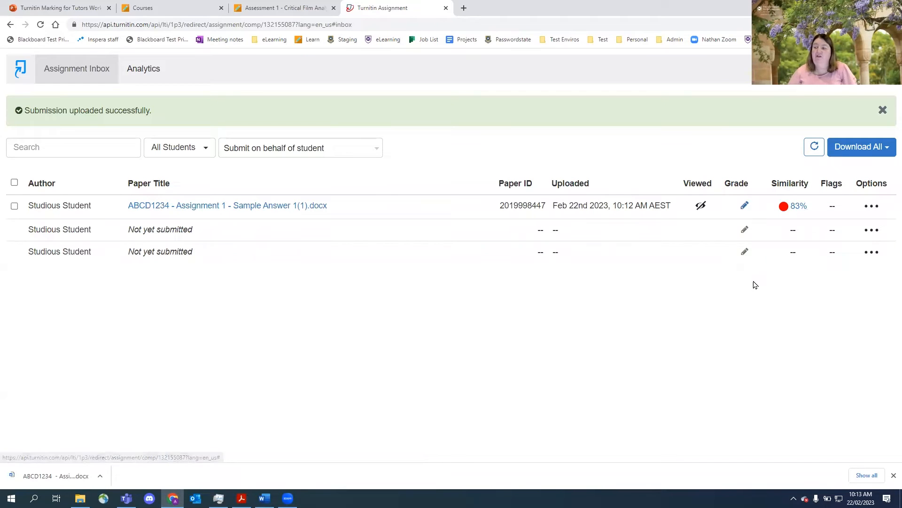
- Open the submission's similarity report in Feedback Studio, maximise its window, and scroll through the highlighted paper
left_click(797, 208)
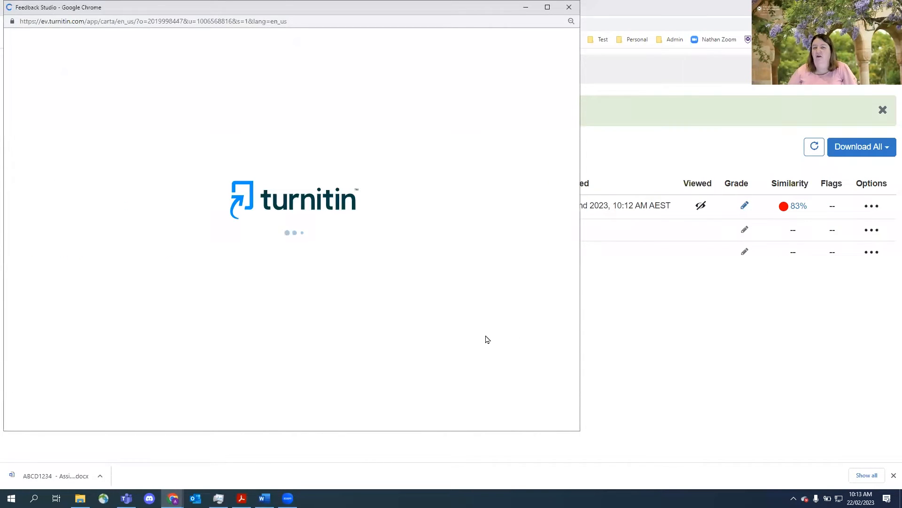
left_click(548, 9)
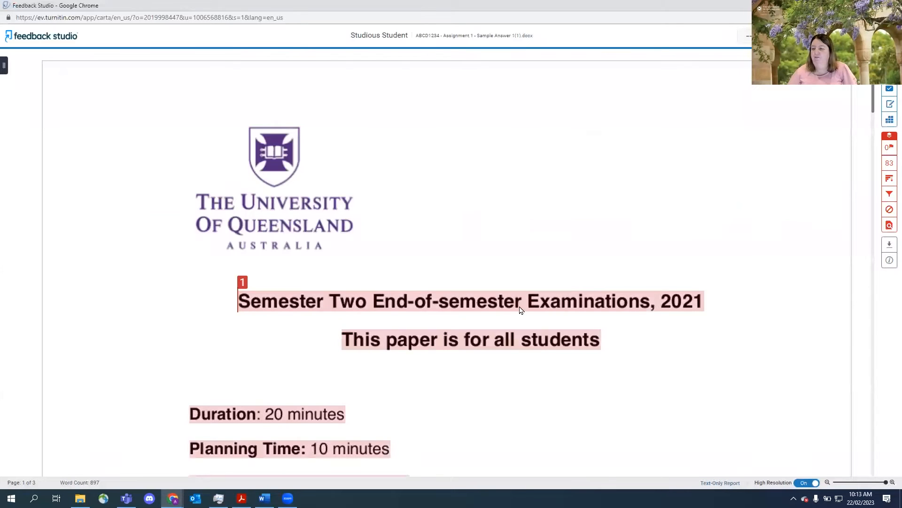
scroll(506, 377, "down", 1)
scroll(505, 378, "down", 3)
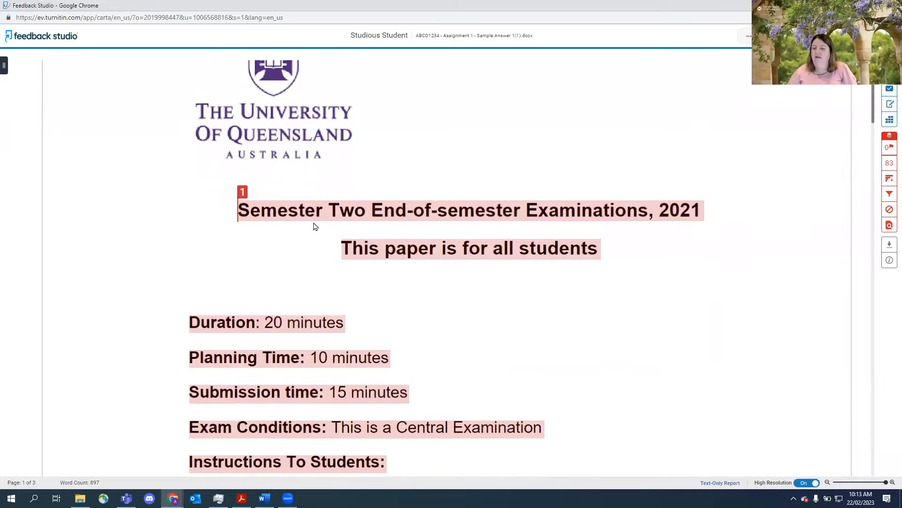
scroll(411, 334, "down", 5)
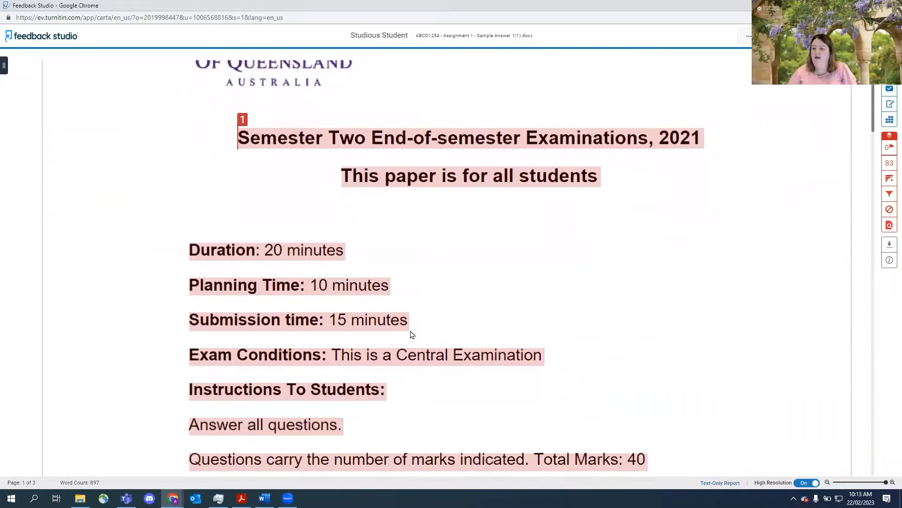
scroll(411, 335, "down", 14)
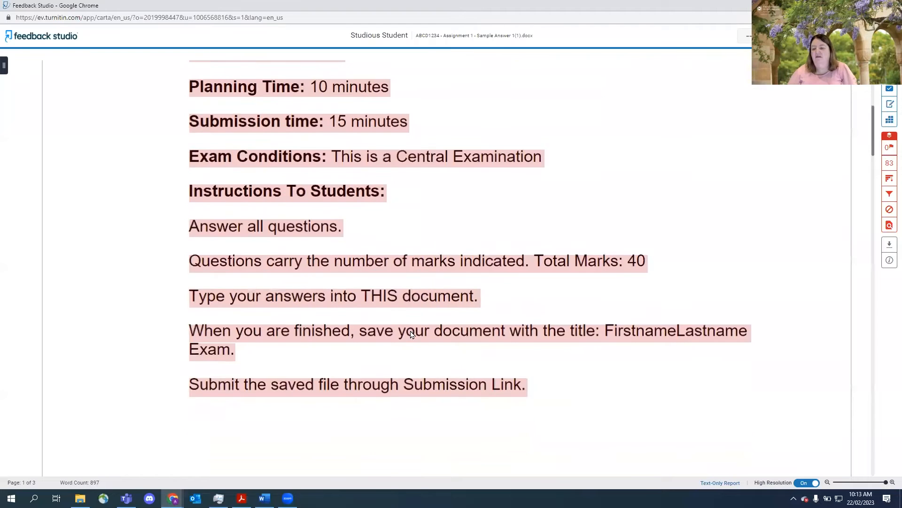
scroll(412, 334, "down", 15)
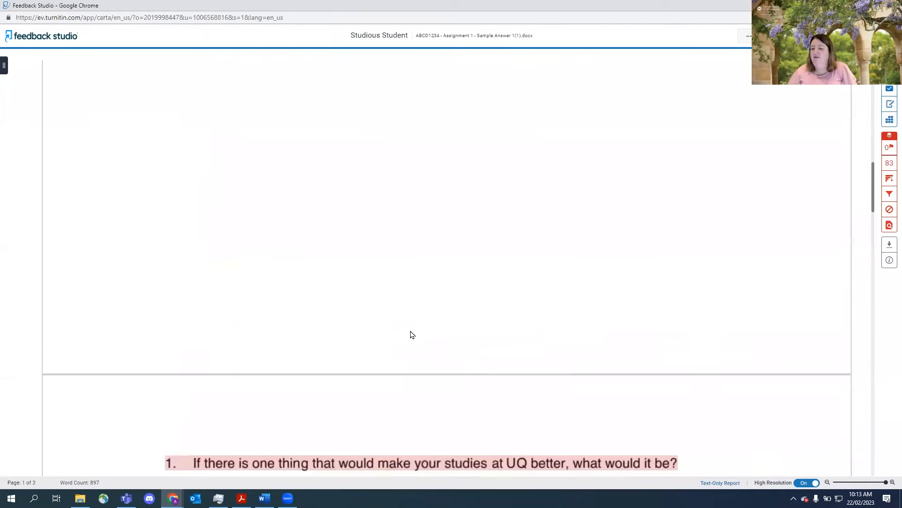
scroll(413, 334, "down", 4)
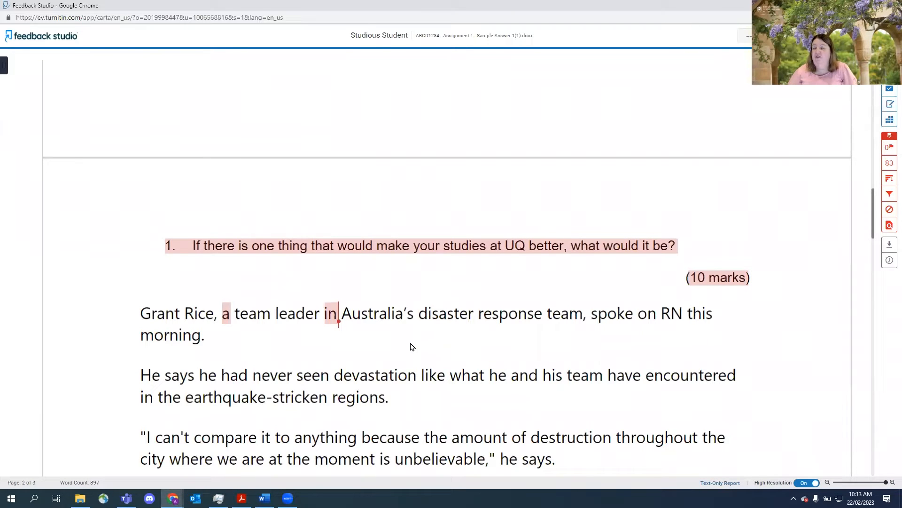
scroll(410, 347, "down", 1)
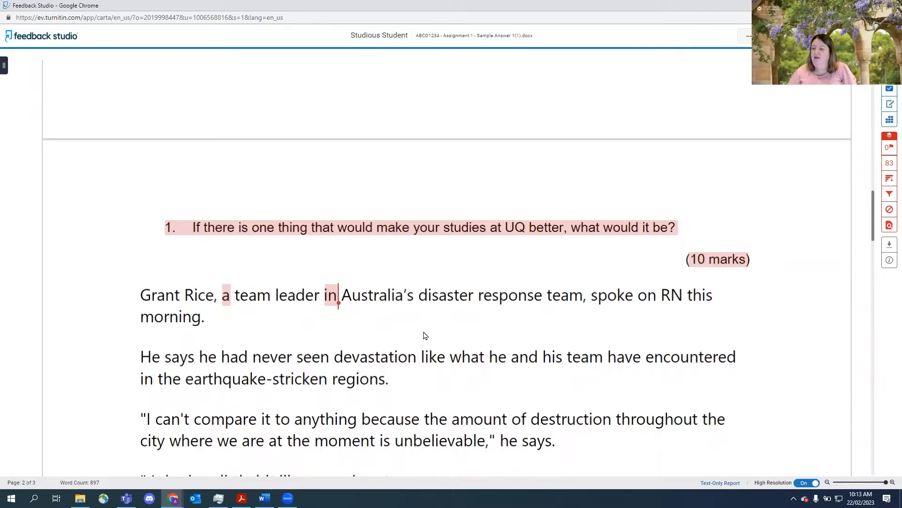
scroll(424, 335, "down", 2)
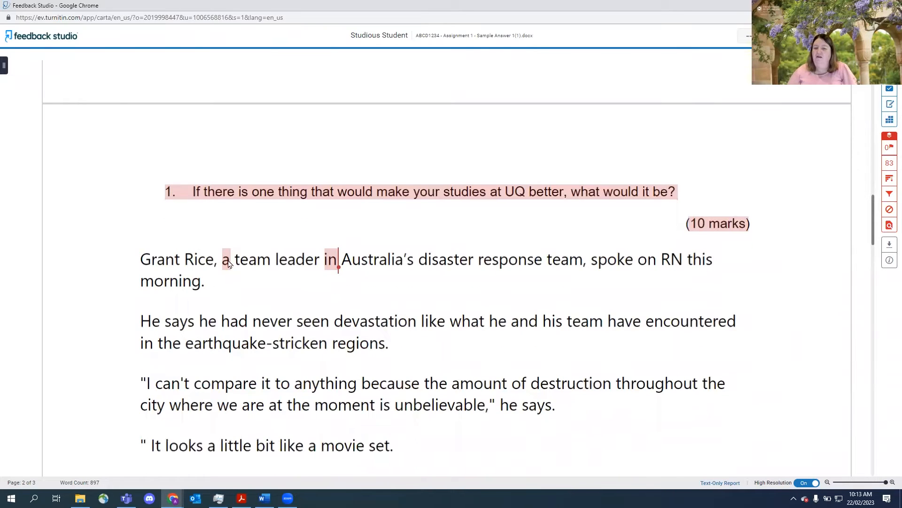
scroll(441, 419, "down", 6)
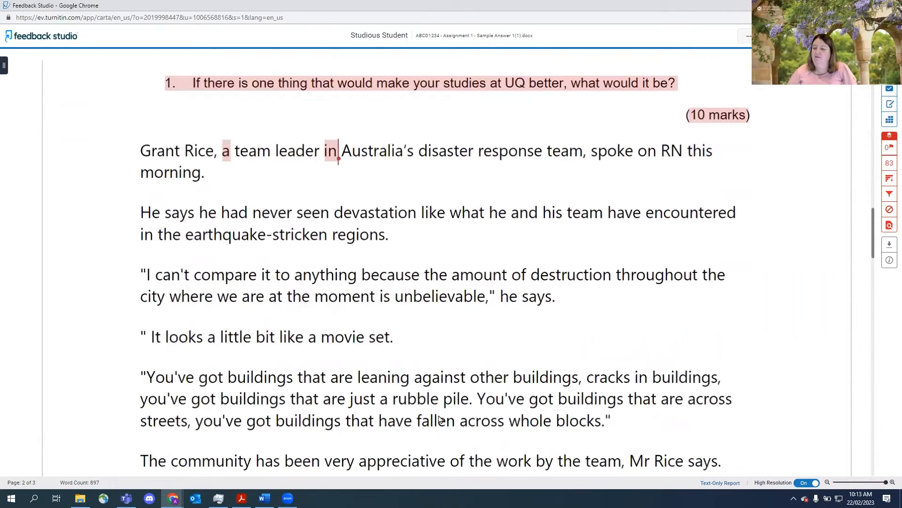
scroll(440, 419, "down", 1)
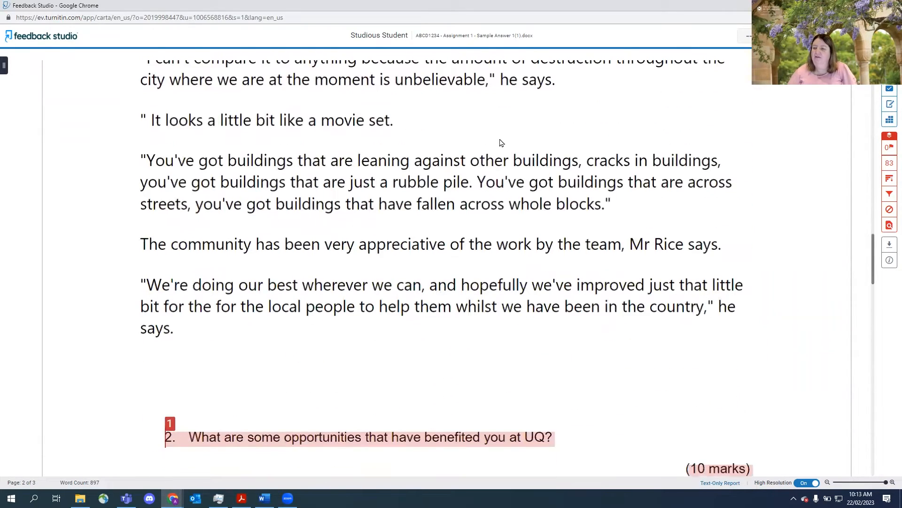
scroll(396, 334, "down", 4)
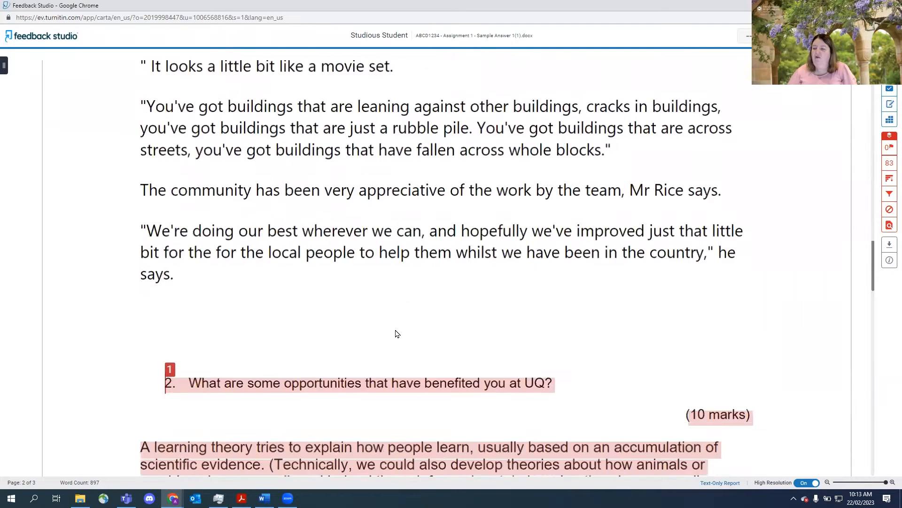
scroll(396, 334, "down", 5)
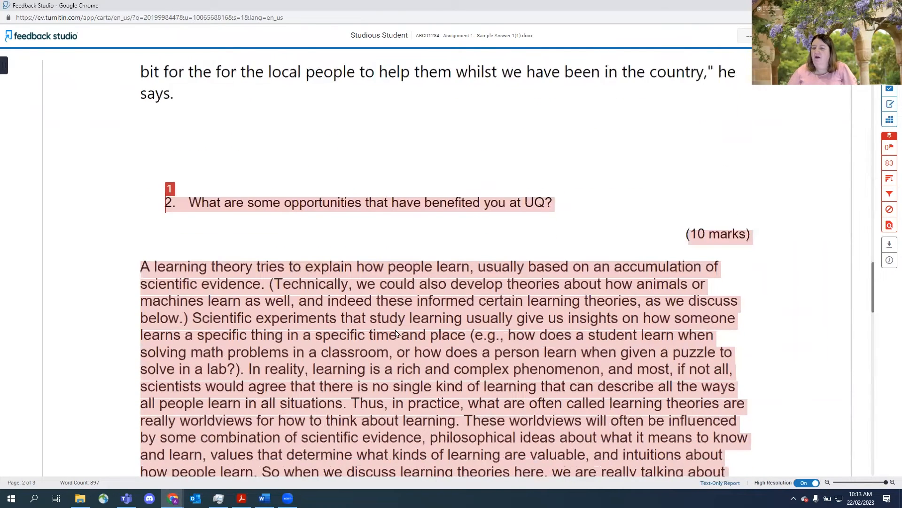
scroll(396, 333, "down", 12)
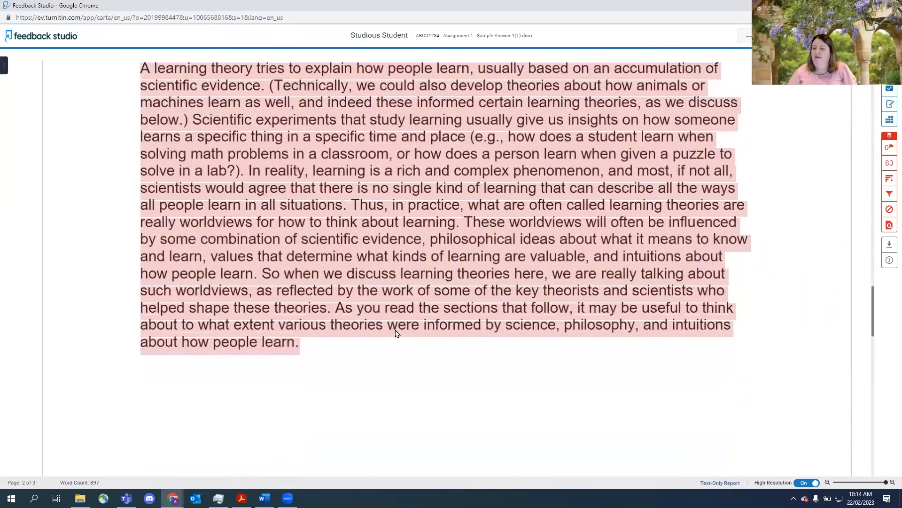
scroll(396, 333, "down", 5)
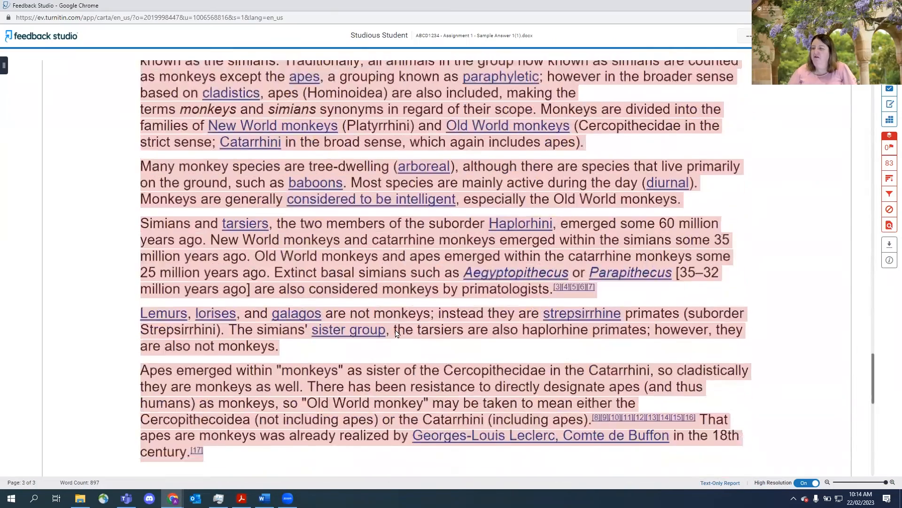
scroll(396, 333, "up", 2)
scroll(396, 333, "up", 8)
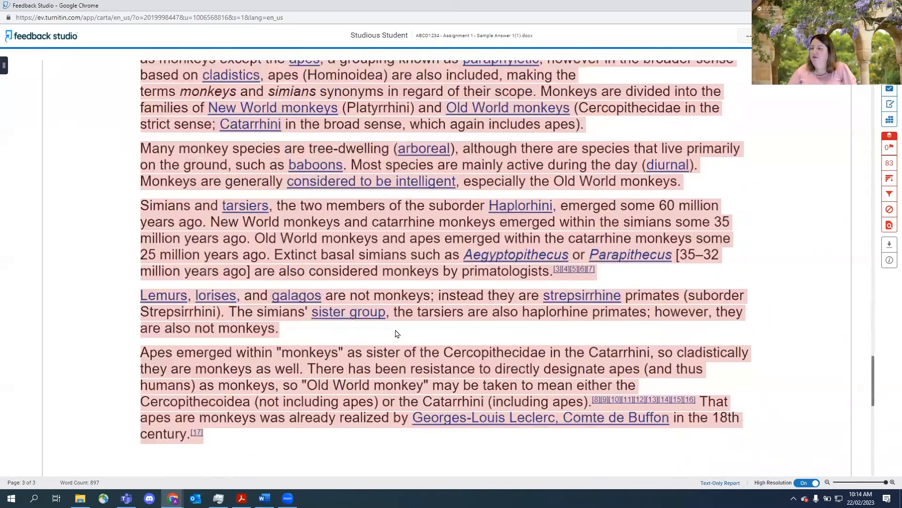
- Open the match overview and expand the top student-paper source to list its individual matches
left_click(887, 164)
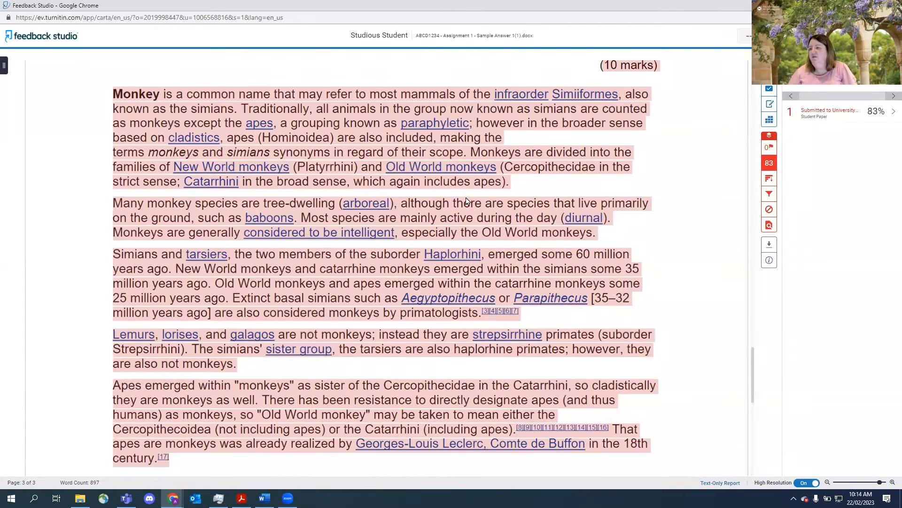
left_click(891, 115)
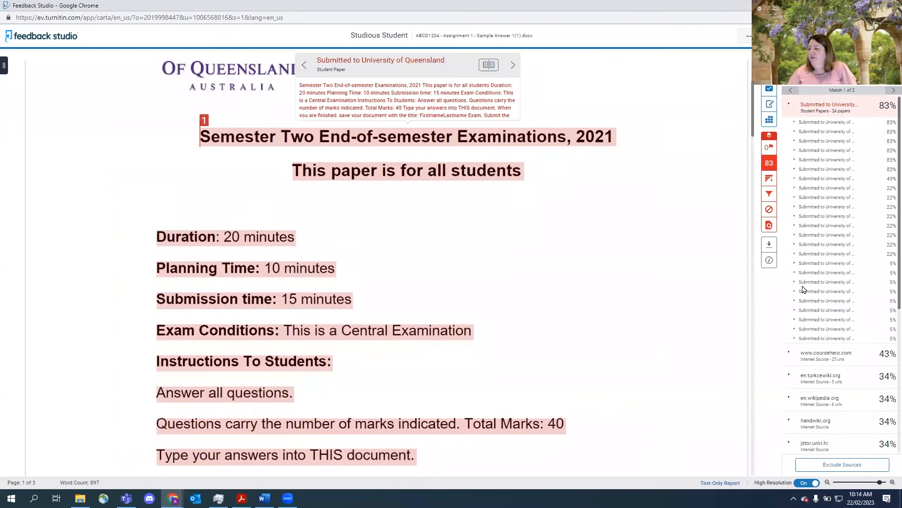
scroll(803, 289, "down", 3)
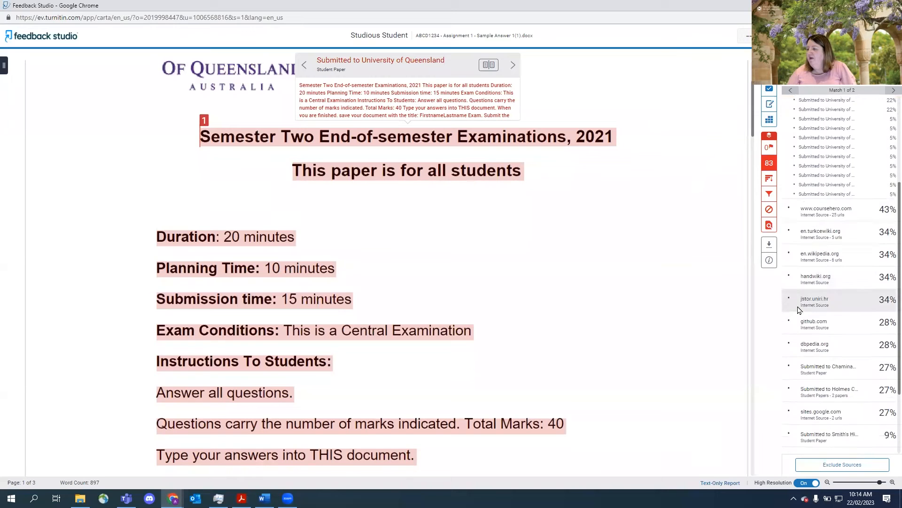
scroll(800, 310, "down", 1)
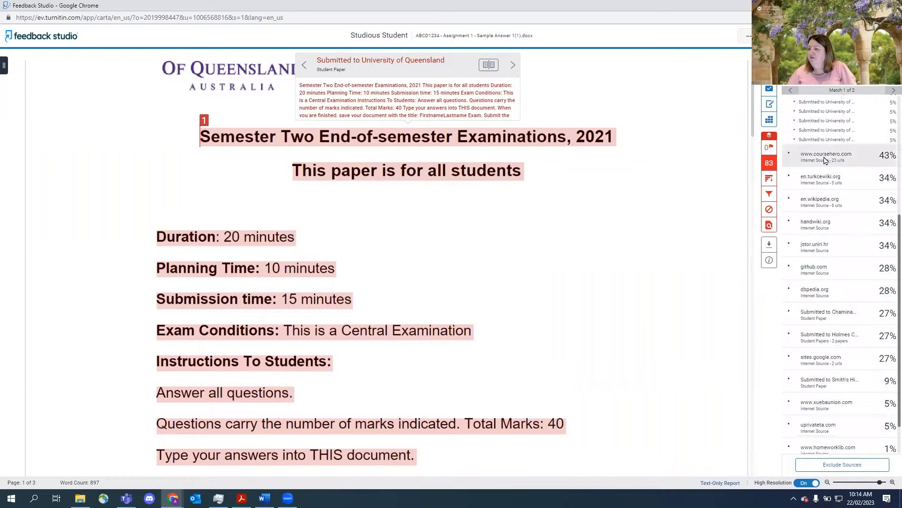
- Jump to the coursehero.com source and inspect its highlighted matches in the paper
left_click(825, 160)
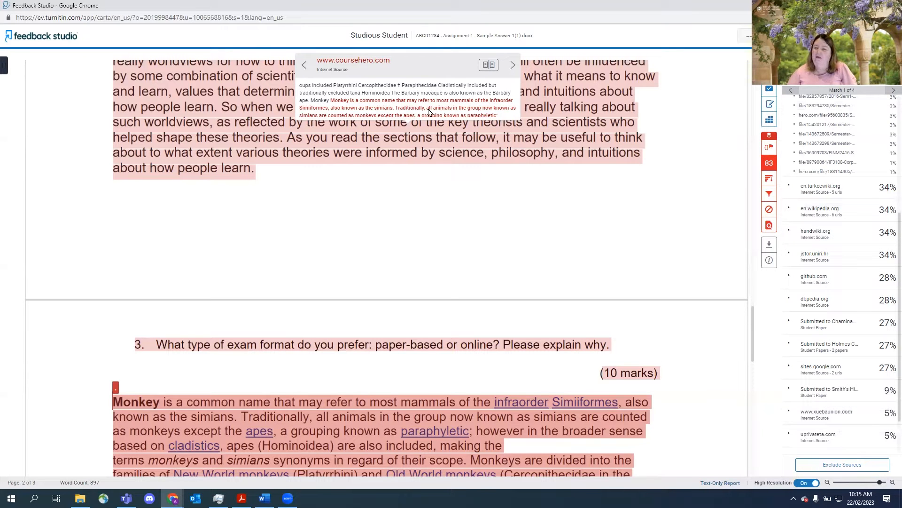
scroll(438, 217, "up", 2)
scroll(437, 217, "up", 3)
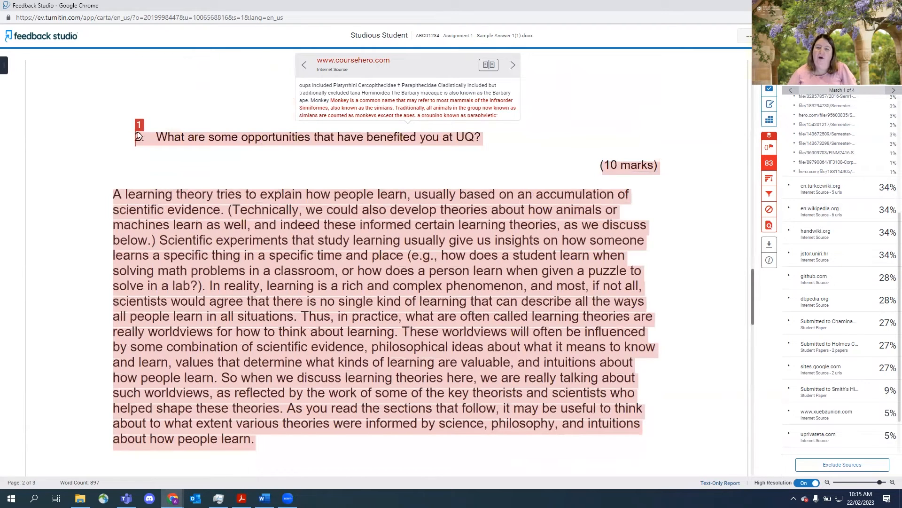
left_click(139, 128)
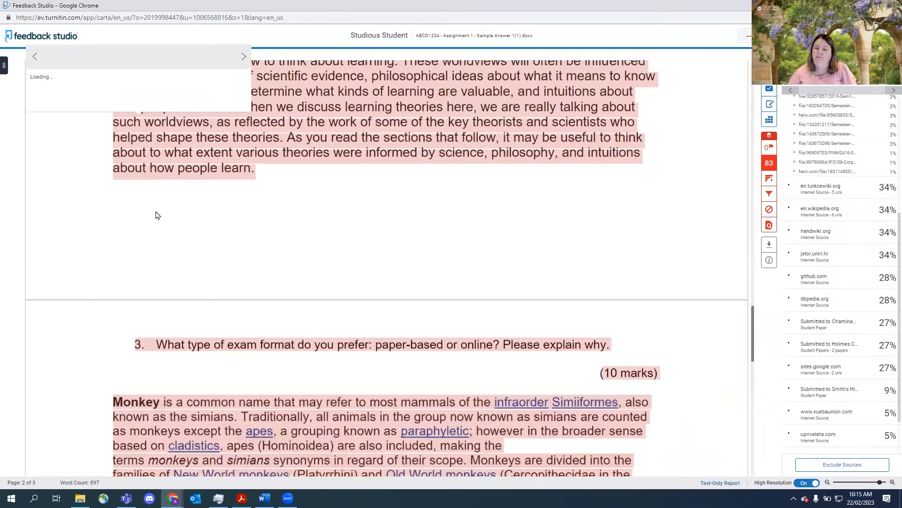
scroll(158, 215, "up", 2)
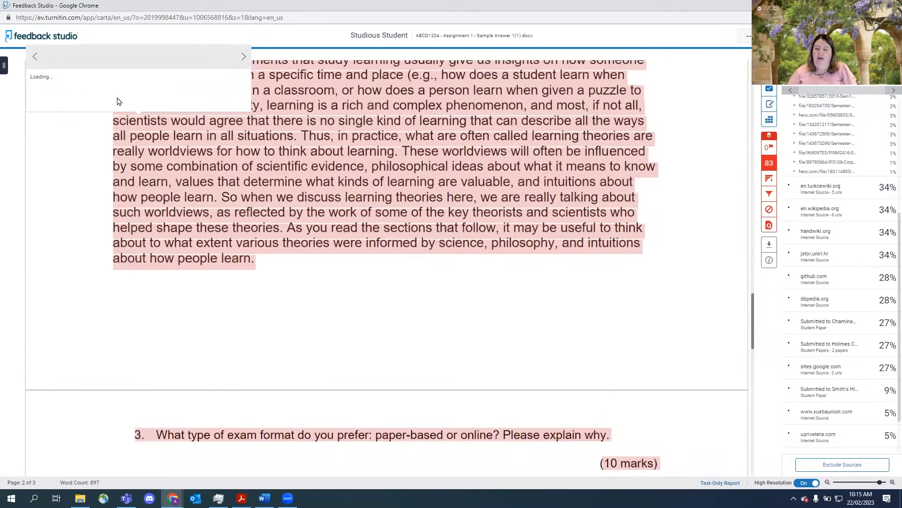
scroll(293, 168, "up", 4)
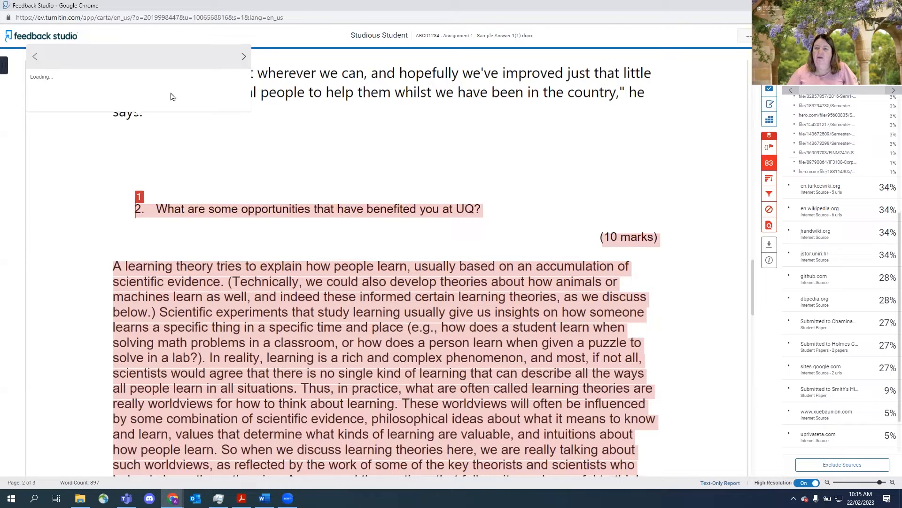
left_click(267, 178)
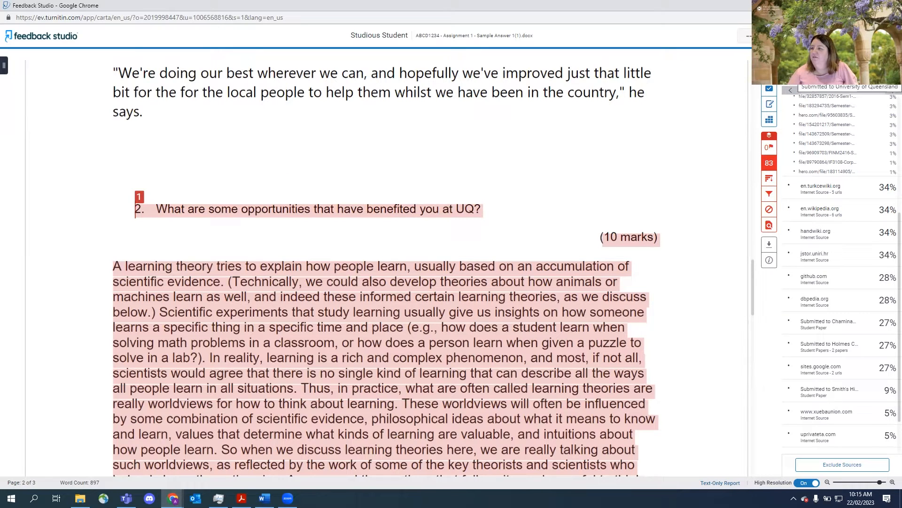
left_click(140, 200)
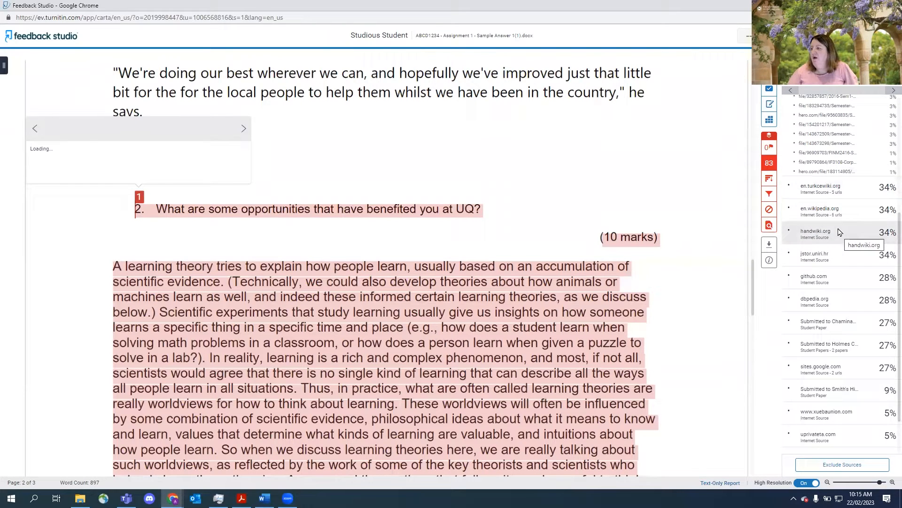
- Open the source exclusion mode and tick the file/104472371 Course Hero match for exclusion
scroll(820, 241, "up", 1)
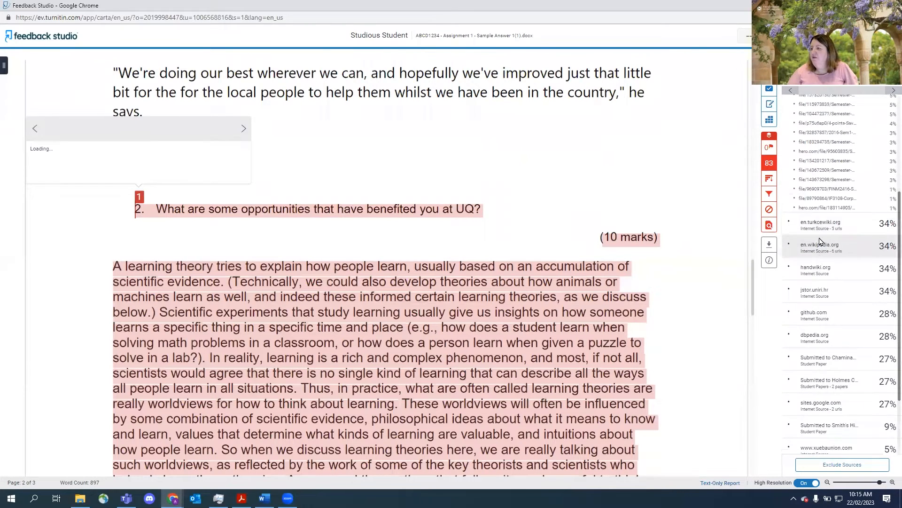
left_click(815, 115)
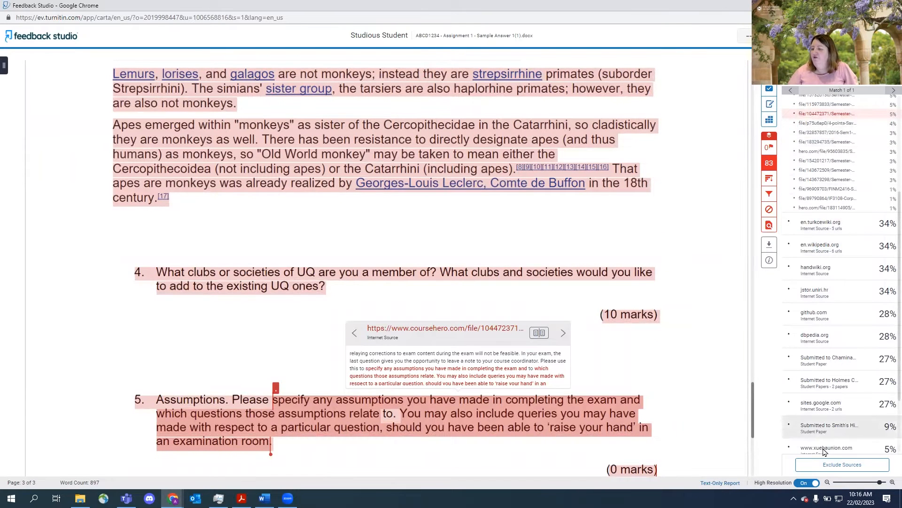
left_click(825, 466)
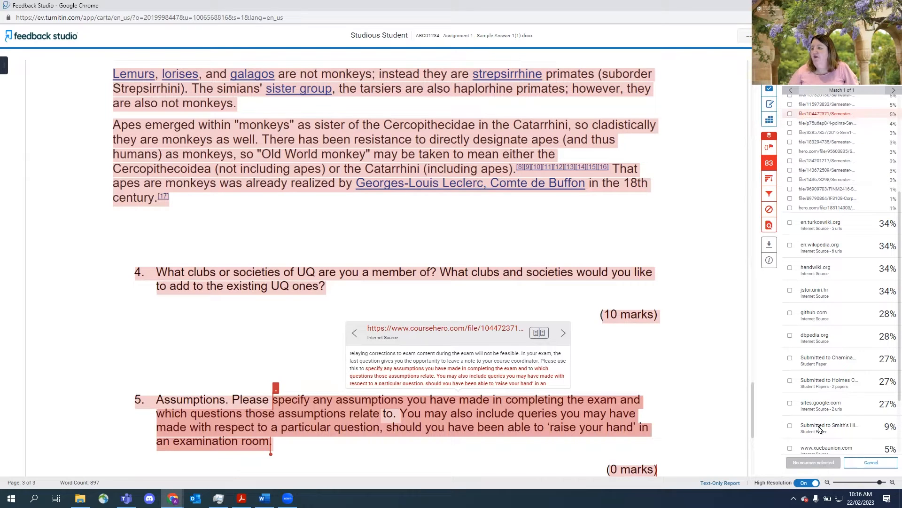
left_click(790, 114)
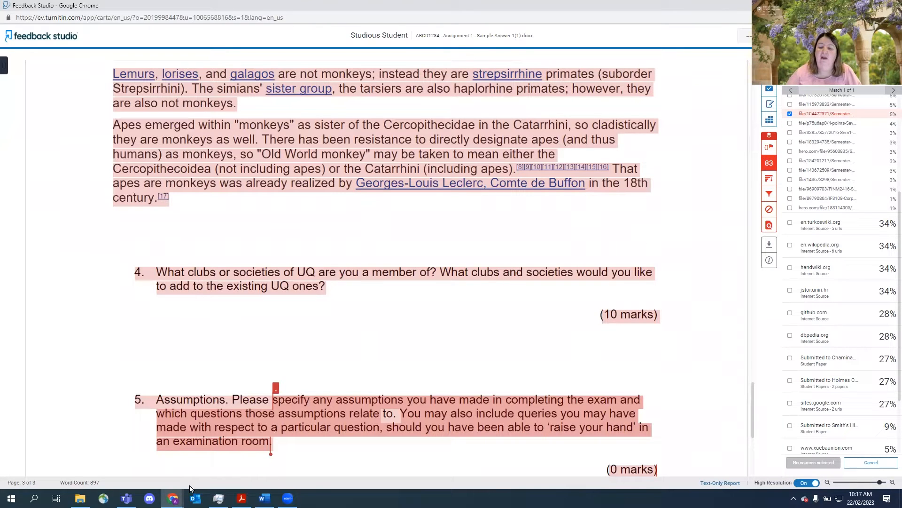
- Switch back to the Turnitin assignment inbox window and then to the training presentation tab
left_click(173, 499)
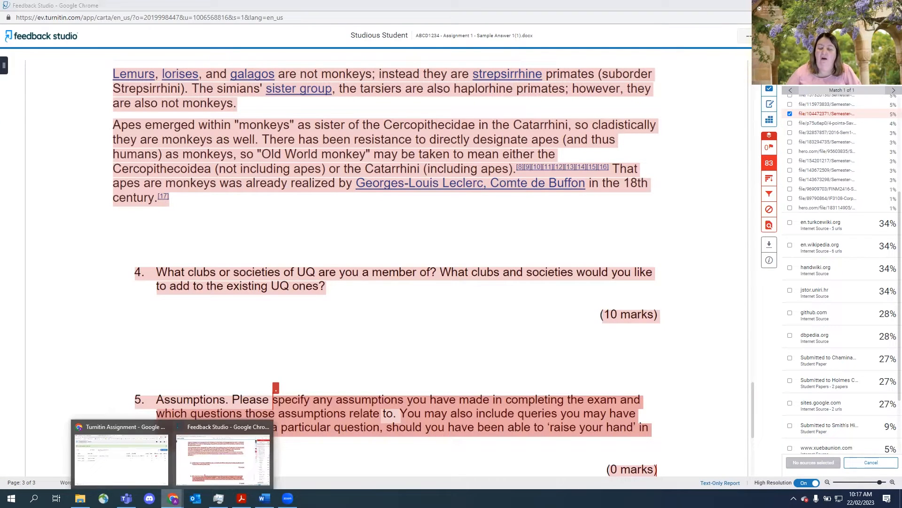
left_click(150, 481)
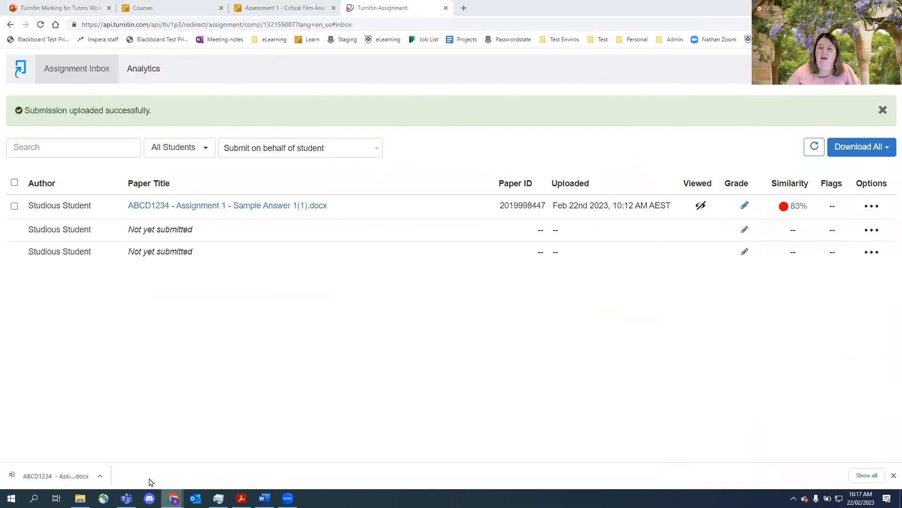
left_click(61, 8)
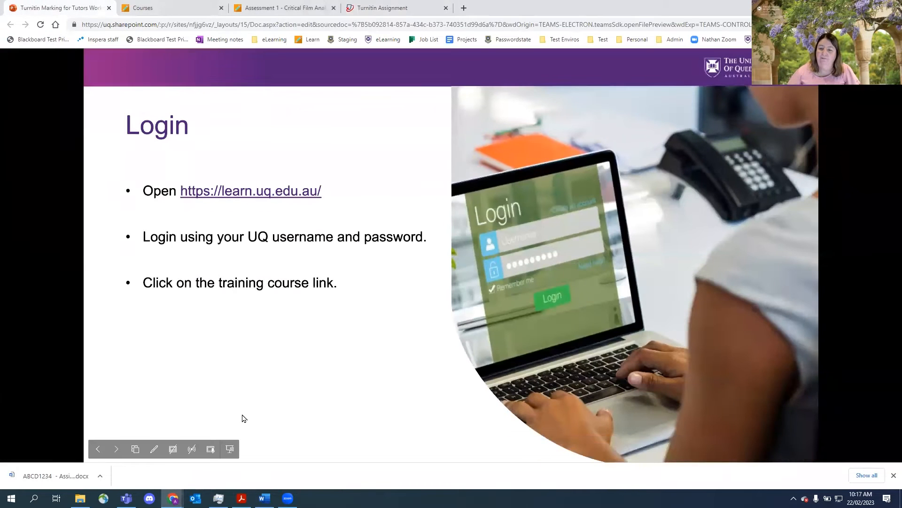
- Advance the presentation through the Detecting Plagiarism and Similarity Report slides
left_click(113, 451)
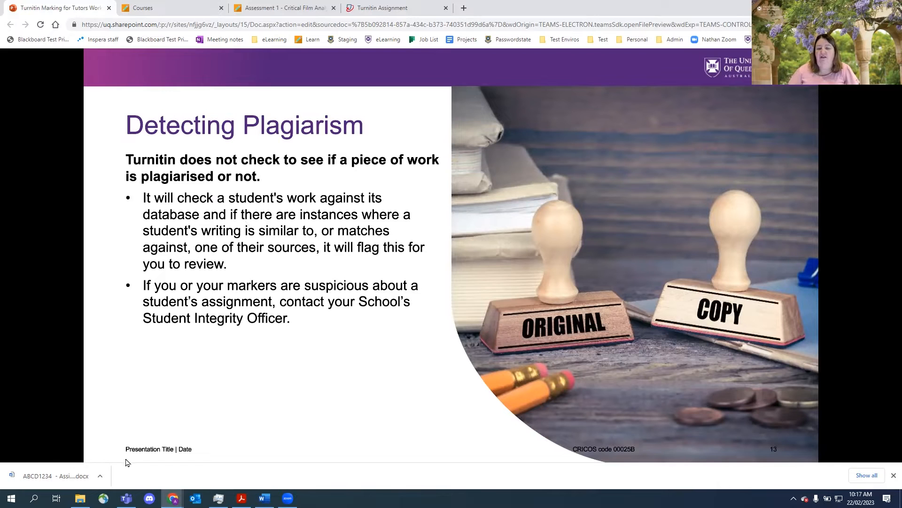
left_click(116, 450)
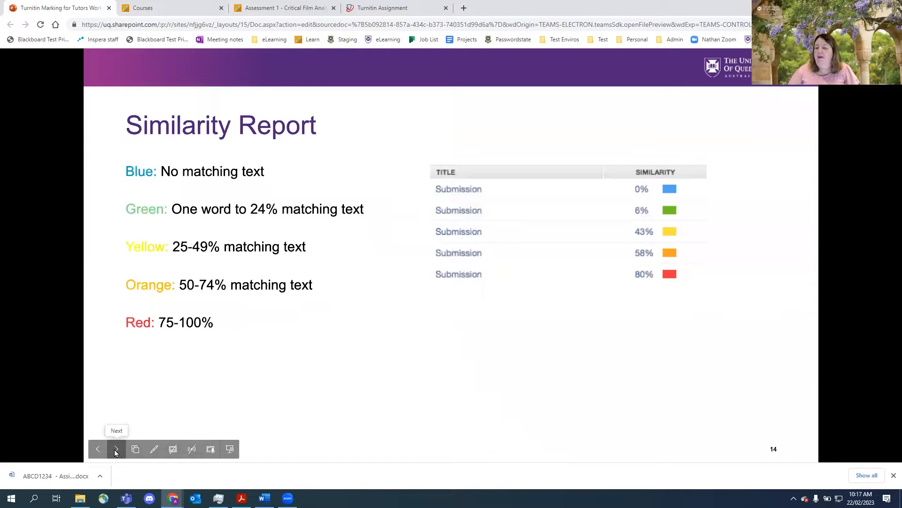
left_click(116, 450)
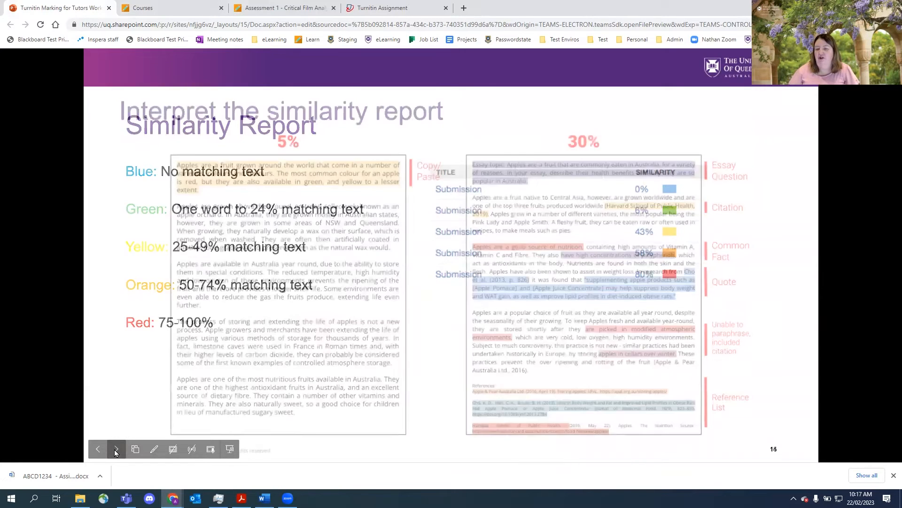
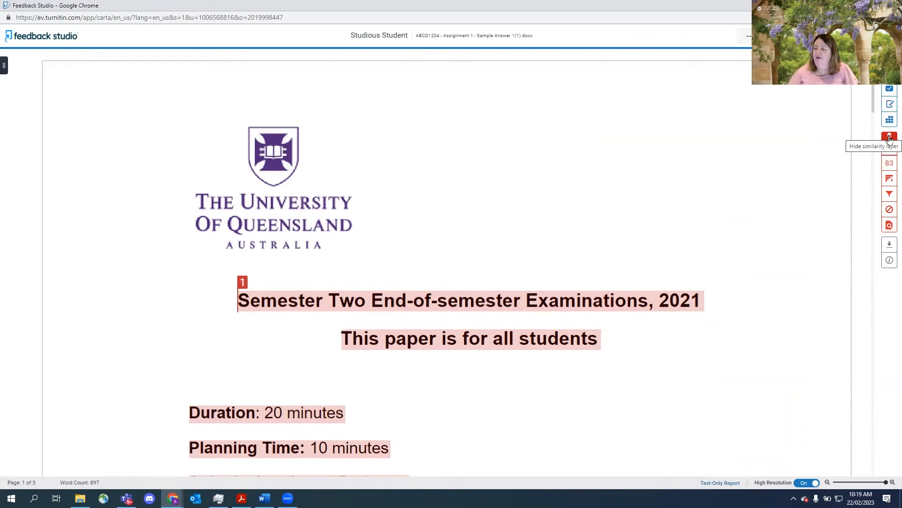
- Hide the similarity layer and show the instructor feedback layer with the QuickMarks panel
left_click(891, 140)
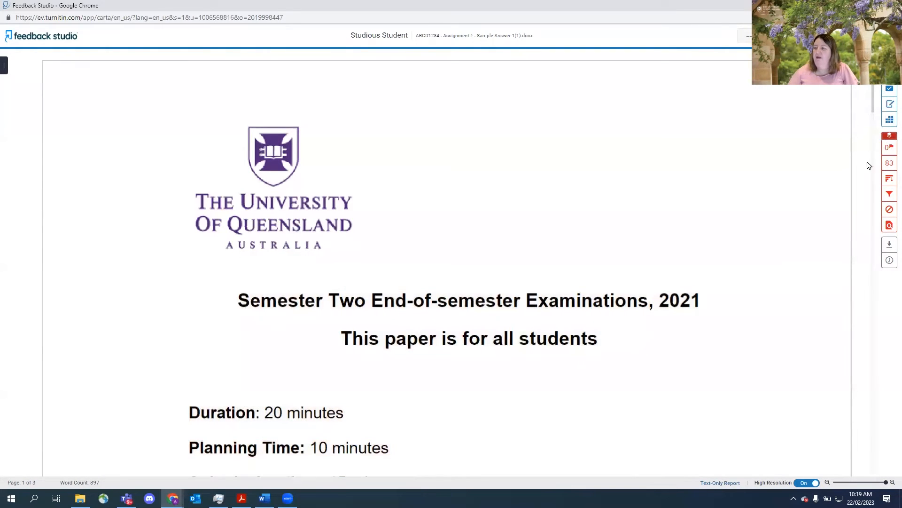
left_click(891, 137)
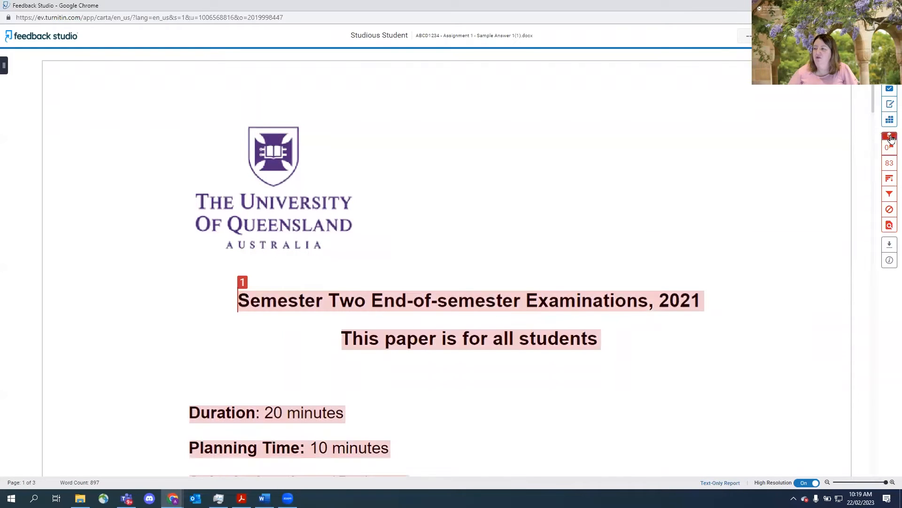
left_click(891, 138)
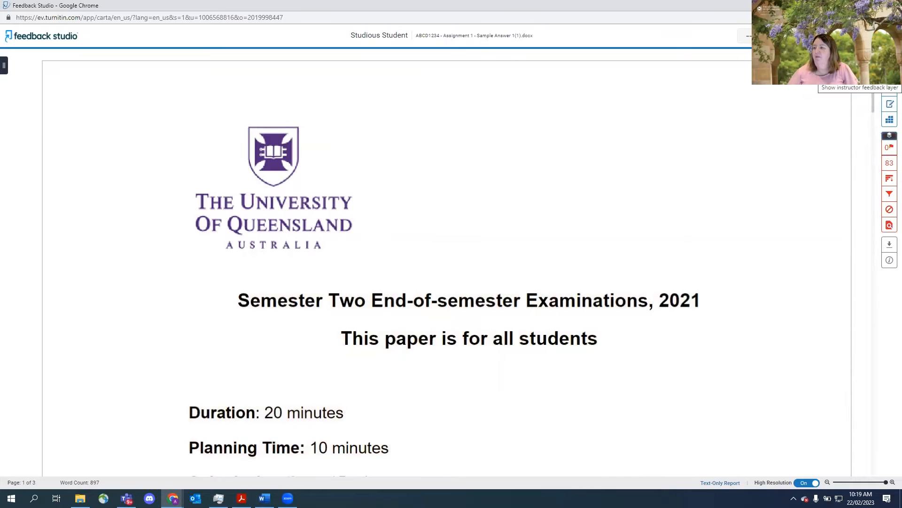
left_click(890, 90)
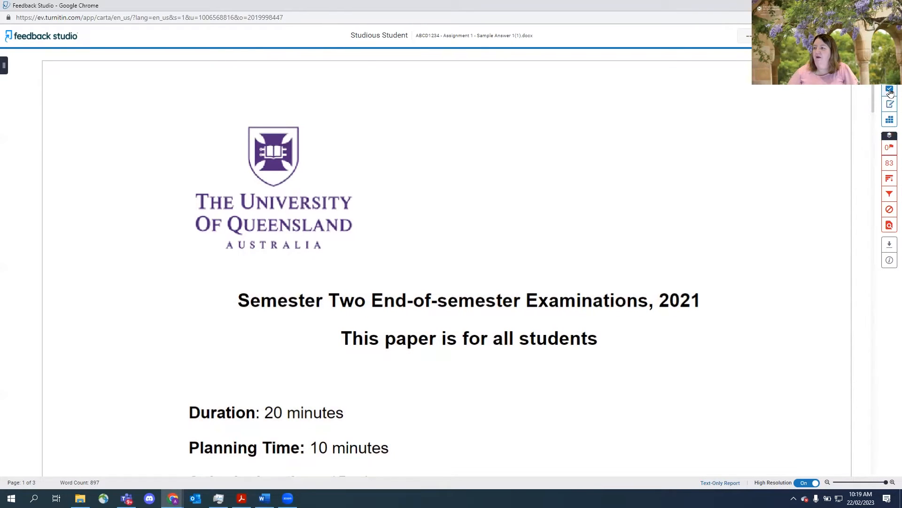
left_click(888, 104)
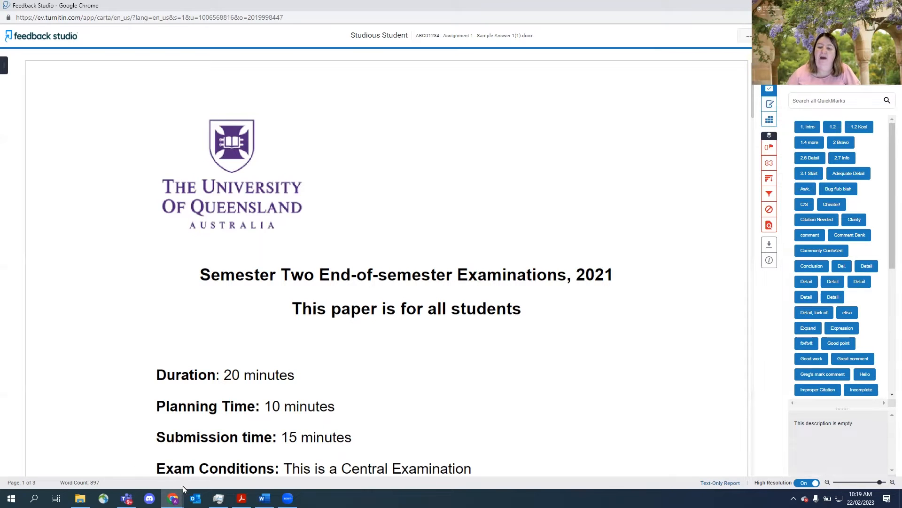
- Switch to the training presentation tab and advance to the Mark an assignment slide
mouse_move(173, 498)
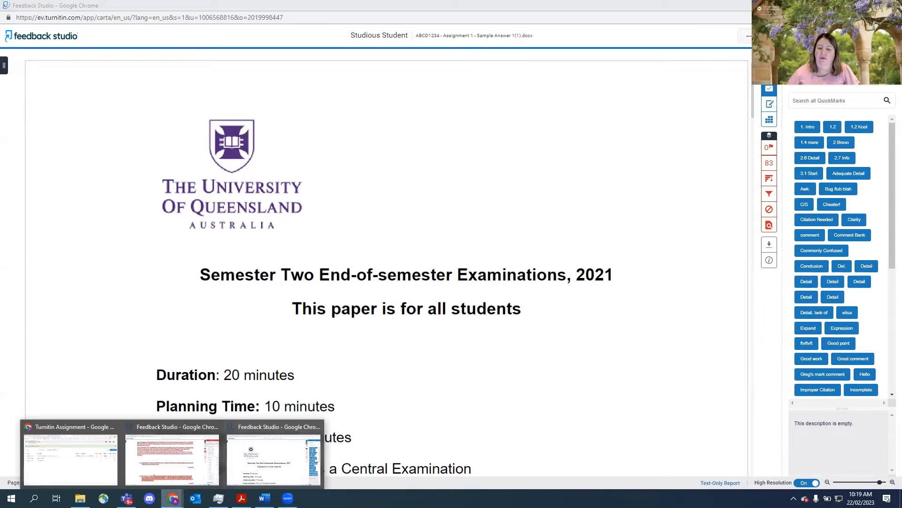
left_click(100, 472)
left_click(84, 10)
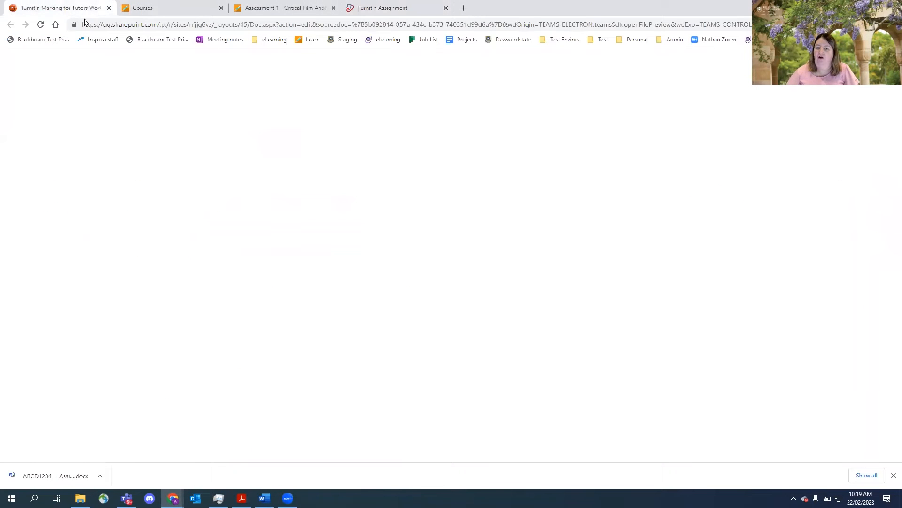
left_click(116, 450)
left_click(116, 450)
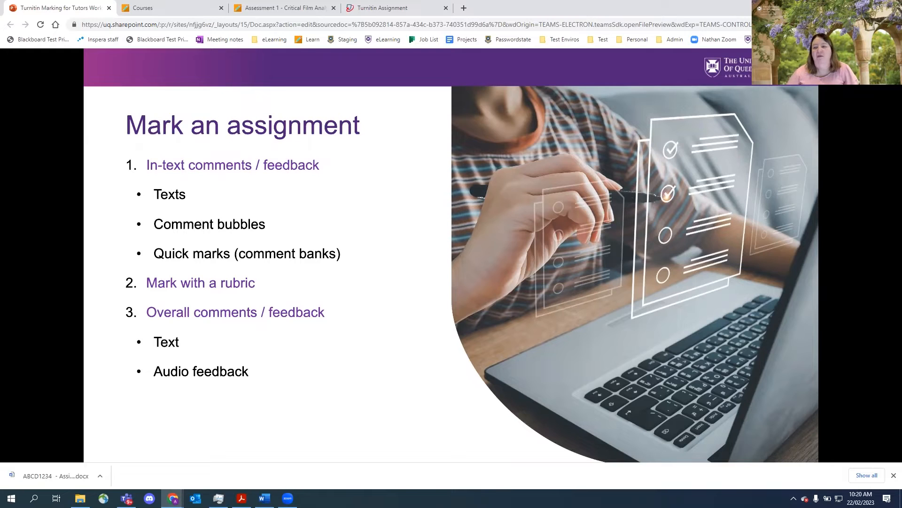
- Return to the Turnitin assignment tab and then to the Feedback Studio window of the sample paper
left_click(384, 14)
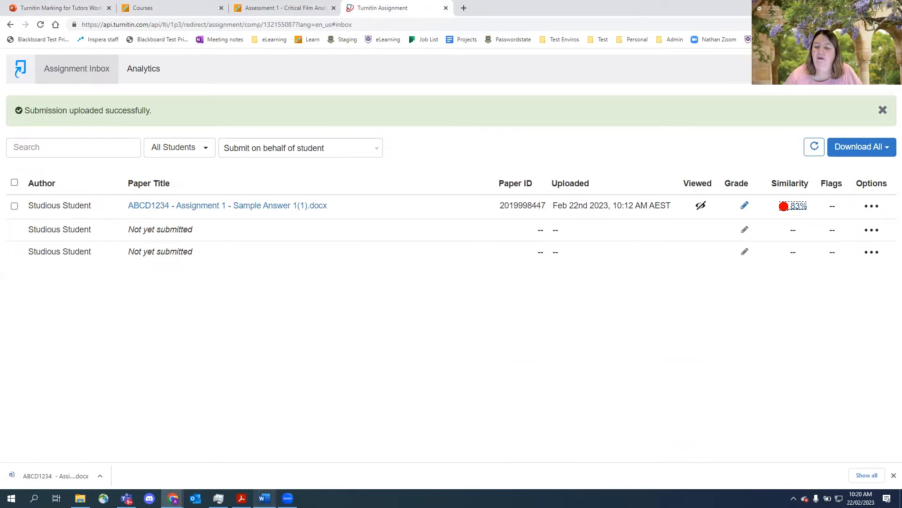
mouse_move(173, 498)
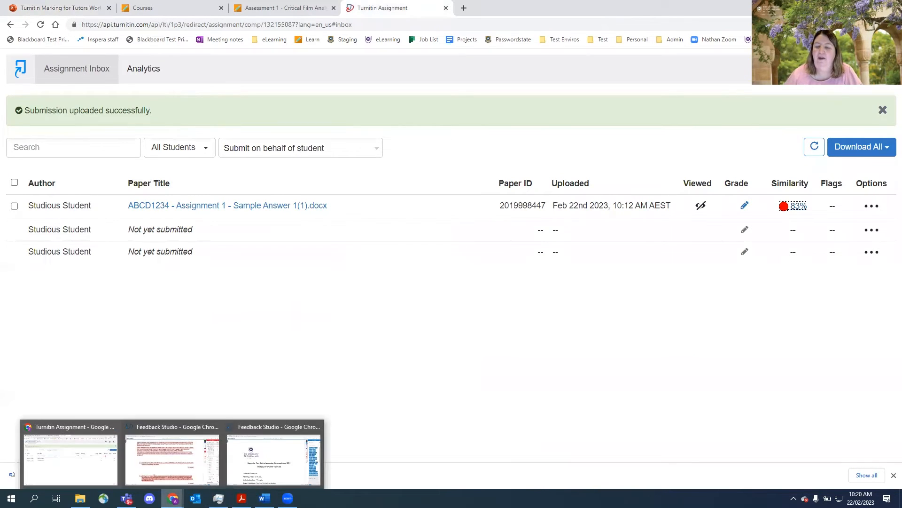
left_click(260, 458)
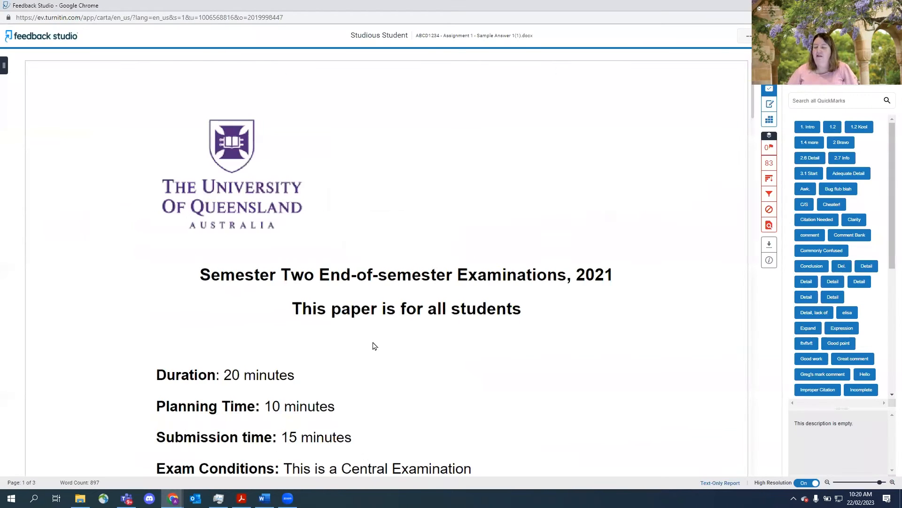
- Add an inline text comment reading Great Work above the first answer under question 1
scroll(449, 335, "down", 1)
scroll(450, 335, "down", 10)
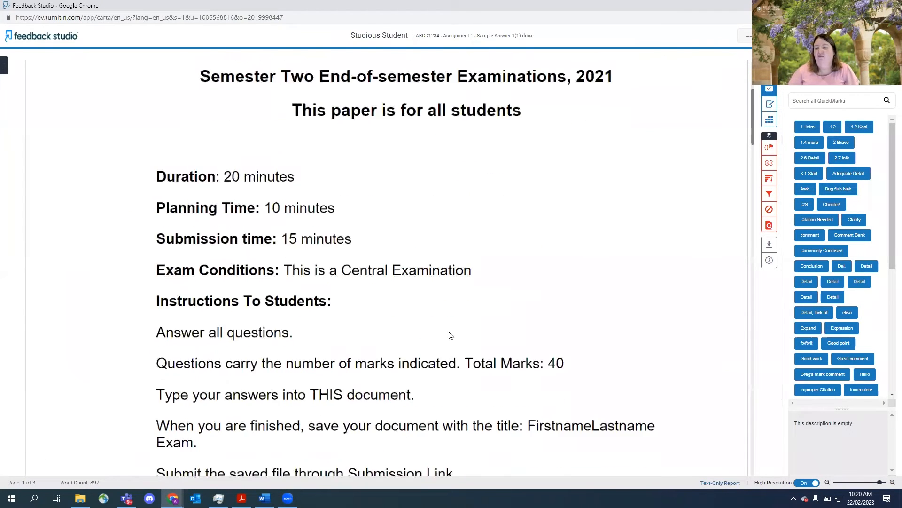
scroll(451, 337, "down", 10)
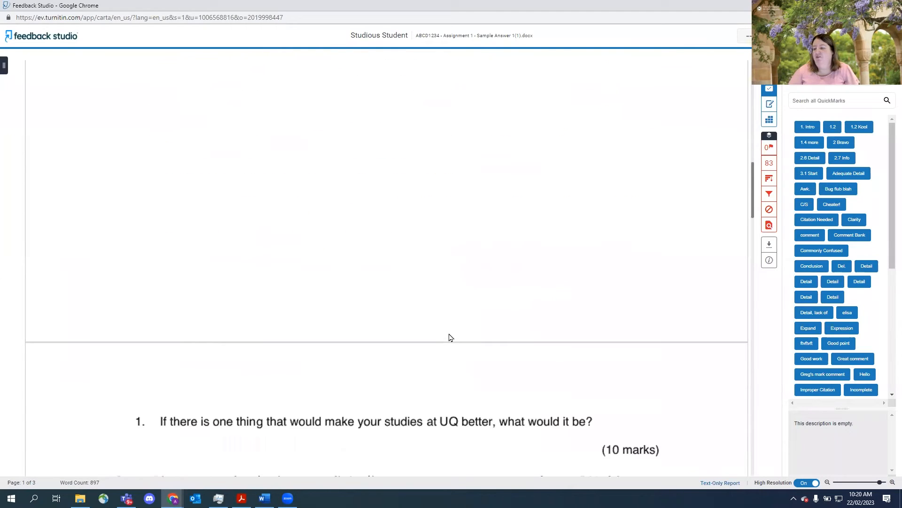
scroll(448, 337, "down", 2)
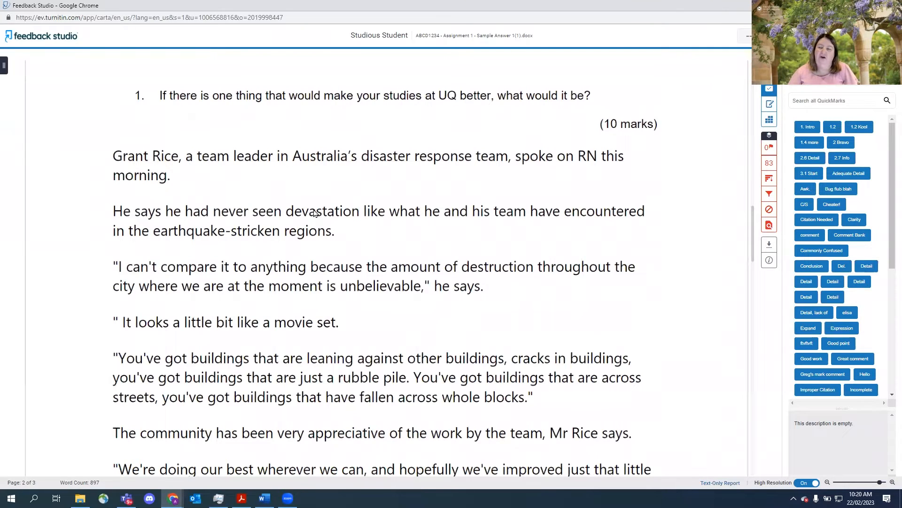
left_click(243, 138)
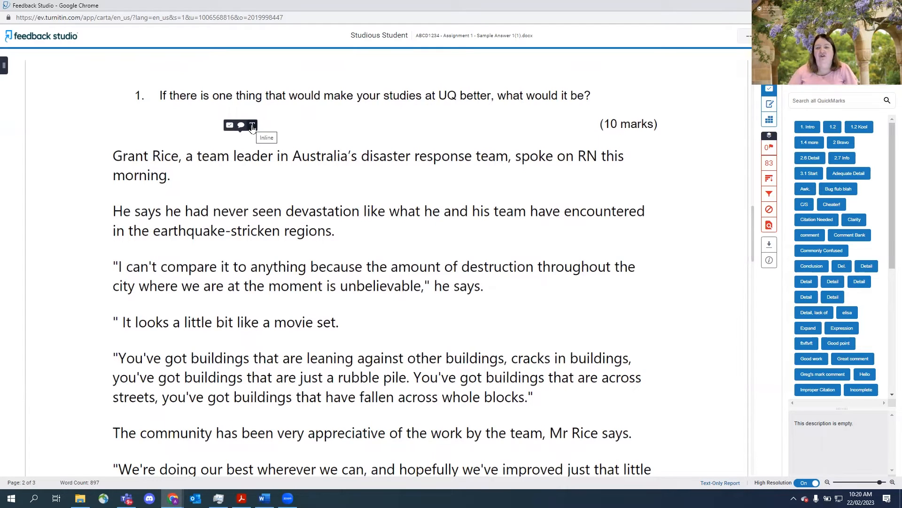
left_click(253, 127)
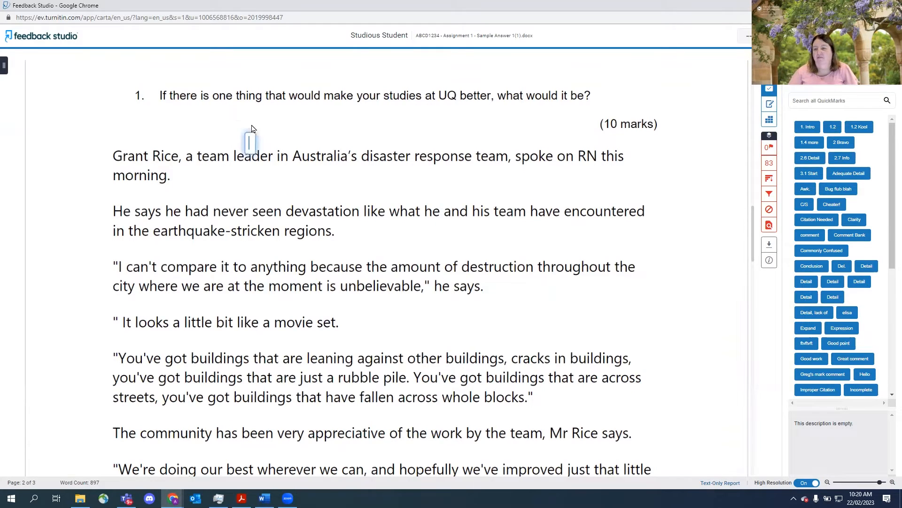
type("Gr")
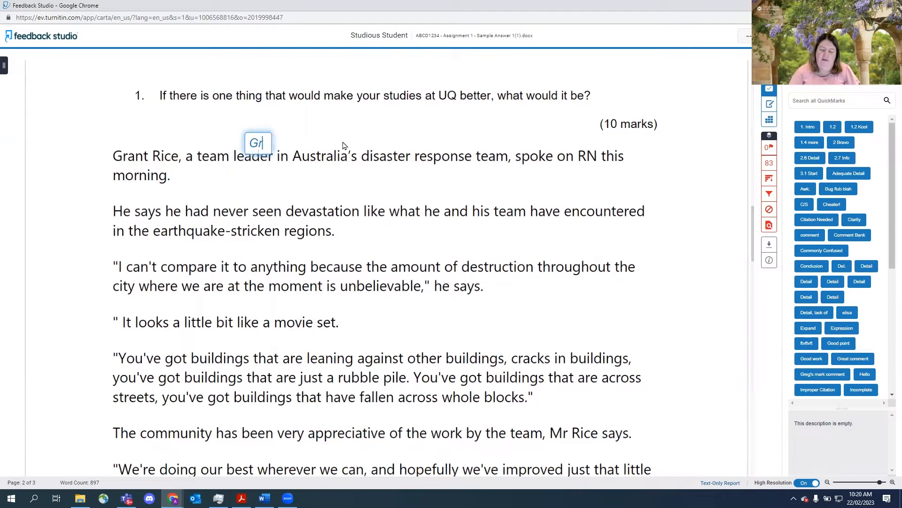
type("eat Work")
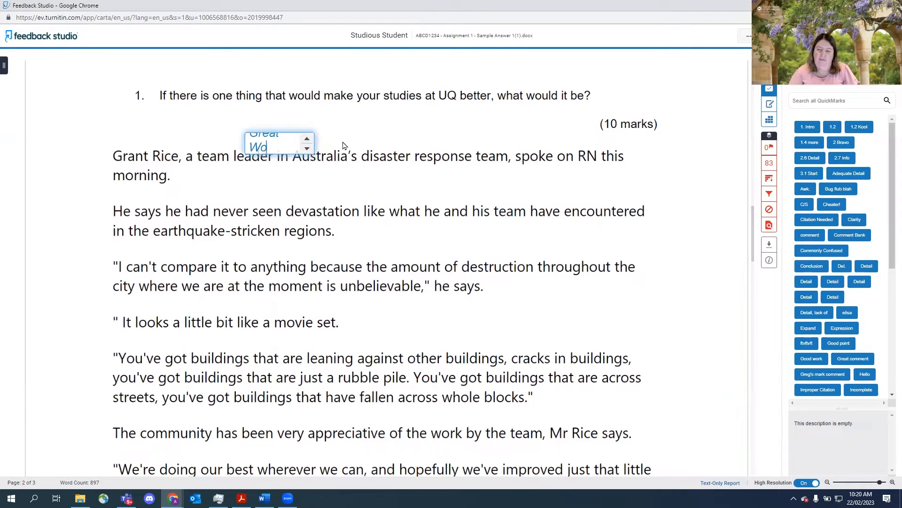
left_click(400, 123)
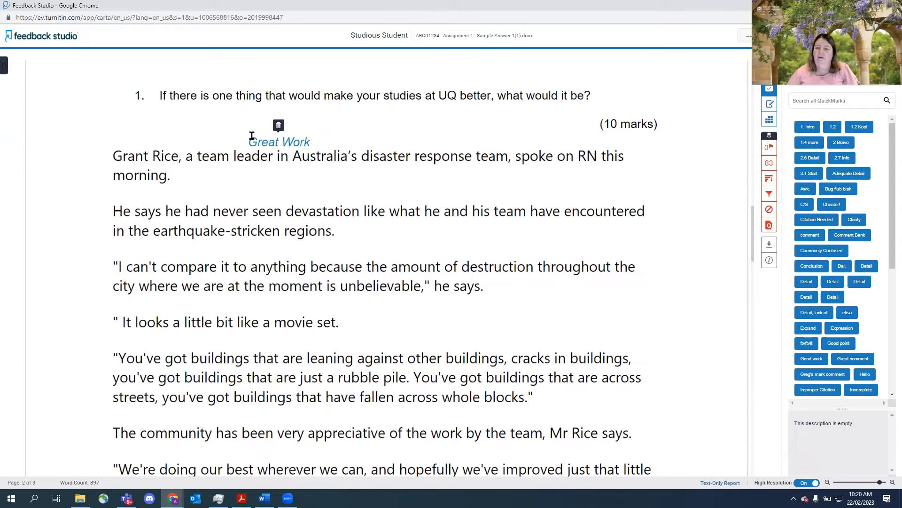
- Move the Great Work comment beside the second paragraph and delete it
mouse_move(252, 134)
left_mouse_down()
mouse_move(640, 167)
mouse_move(556, 225)
left_mouse_up()
mouse_move(580, 226)
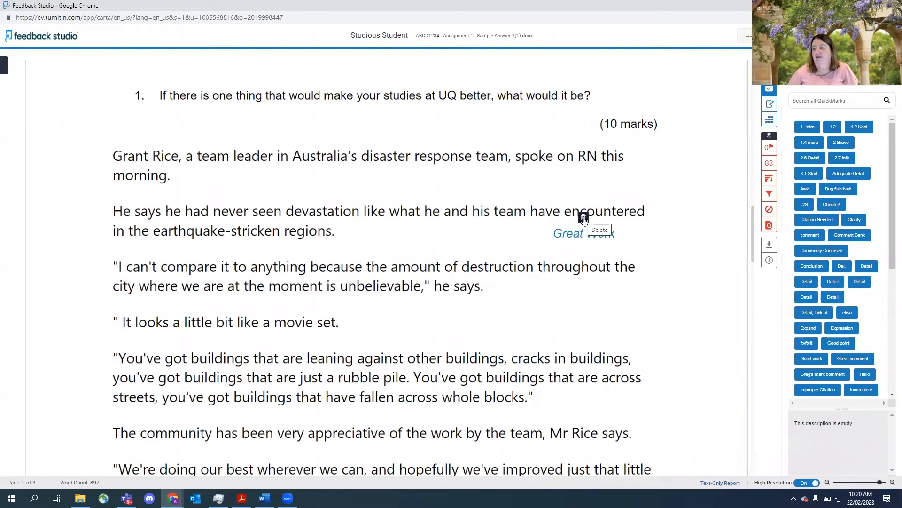
left_click(584, 218)
- Add a Great Work inline comment above the second paragraph and move it into the left margin
left_click(231, 191)
left_click(242, 182)
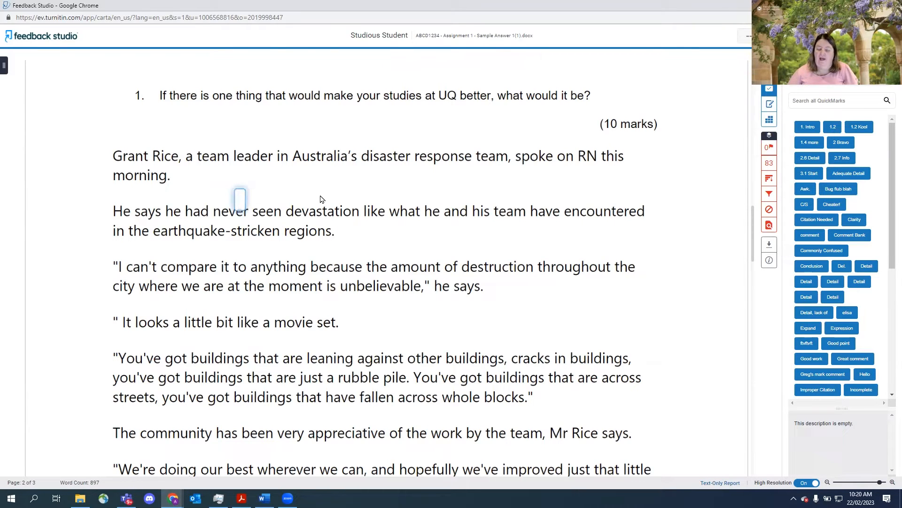
type("Great Work")
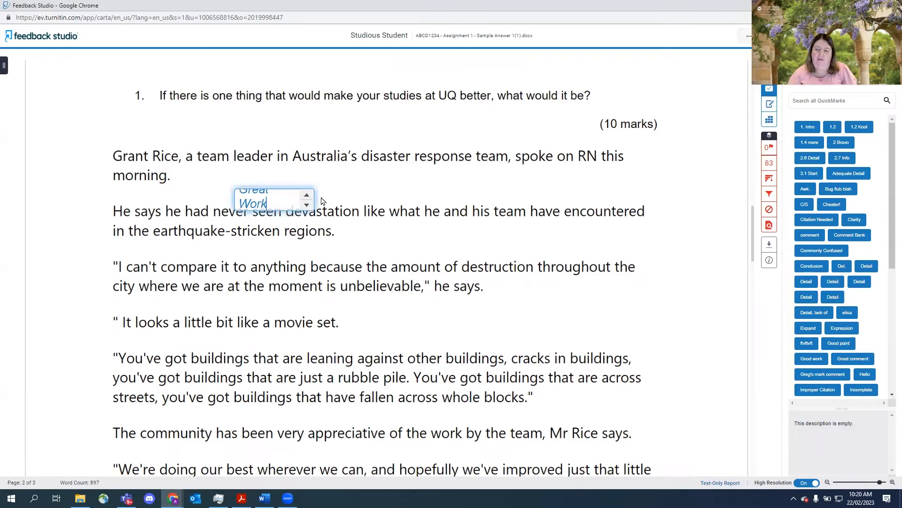
left_click(348, 195)
mouse_move(265, 201)
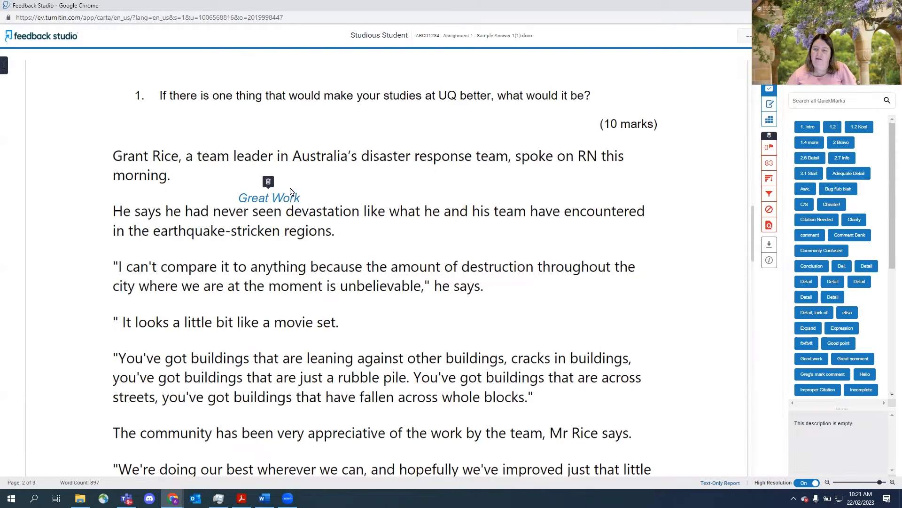
left_click_drag(292, 194, 60, 232)
- Add an inline text comment reading Well described above the paragraph about leaning buildings
left_click(392, 337)
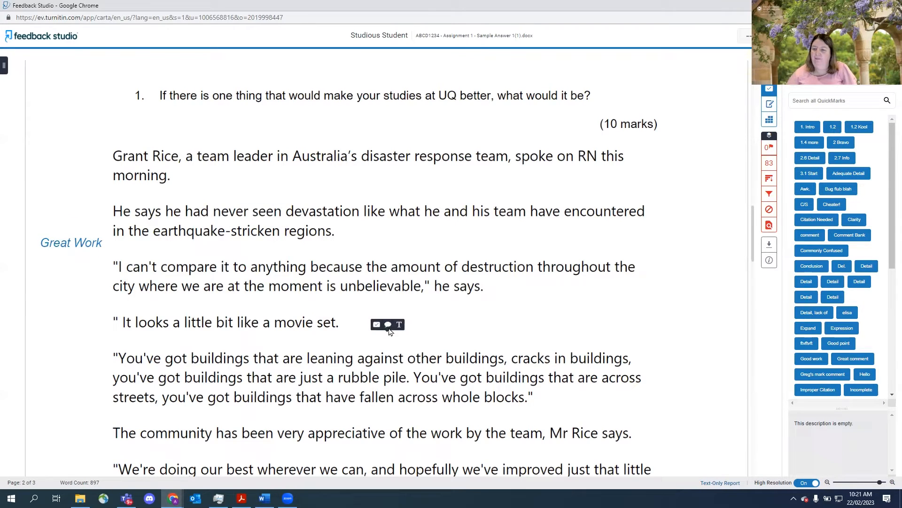
left_click(400, 327)
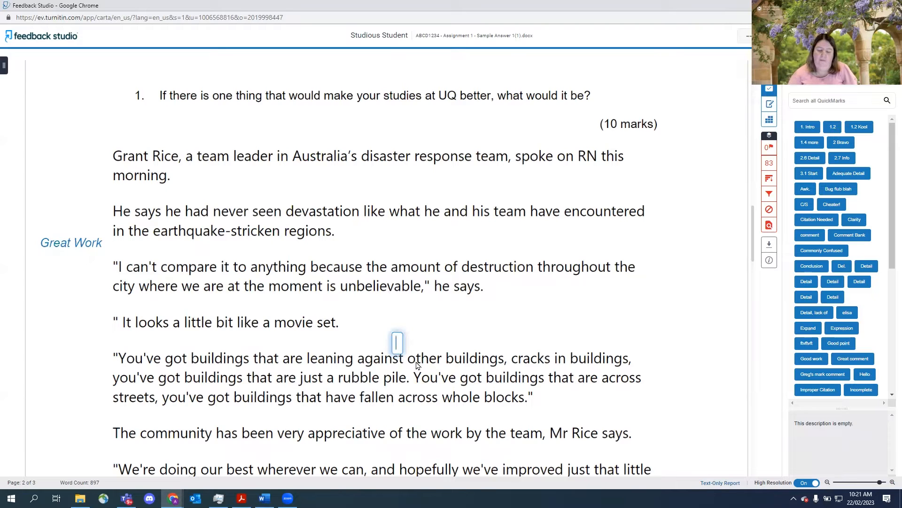
type("wel")
key("BackSpace")
key("BackSpace")
key("BackSpace")
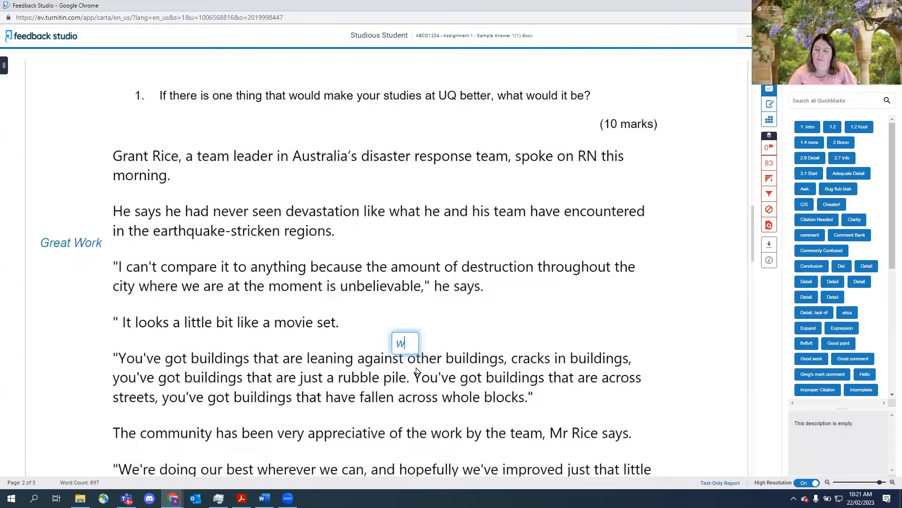
type("Well descr")
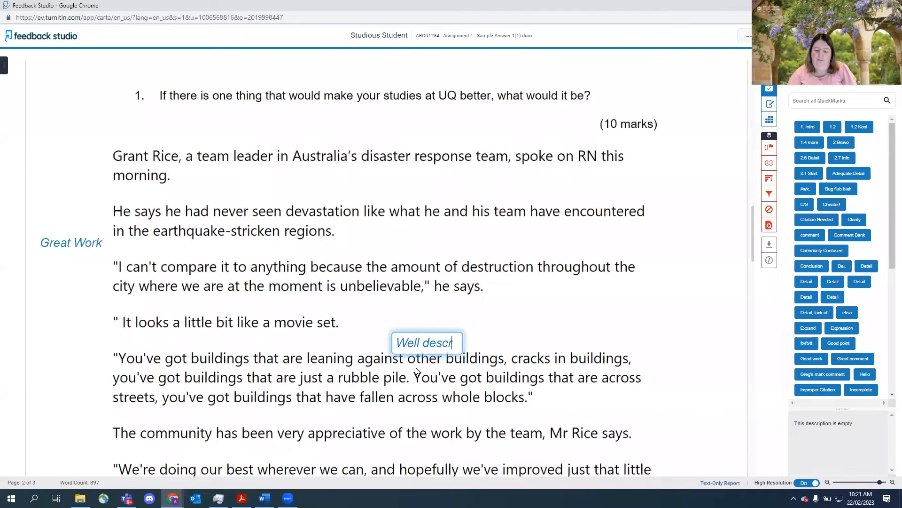
type("ibed")
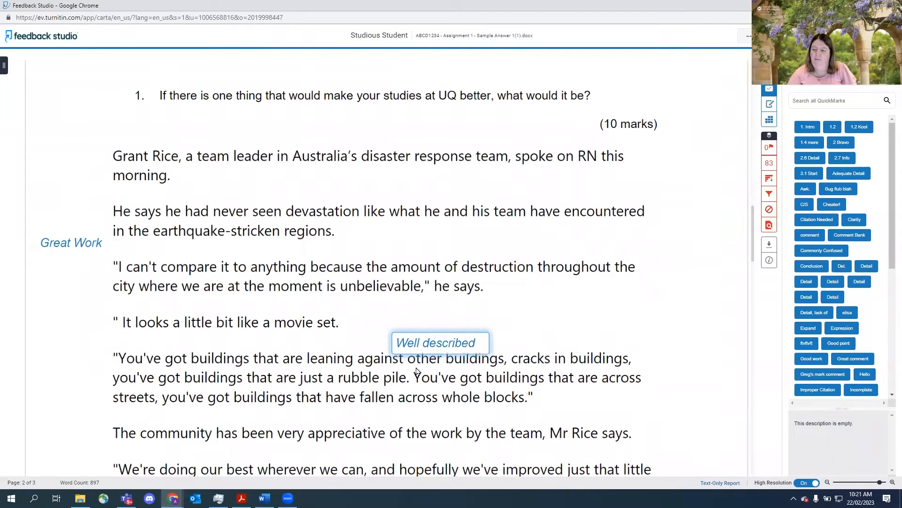
key("Return")
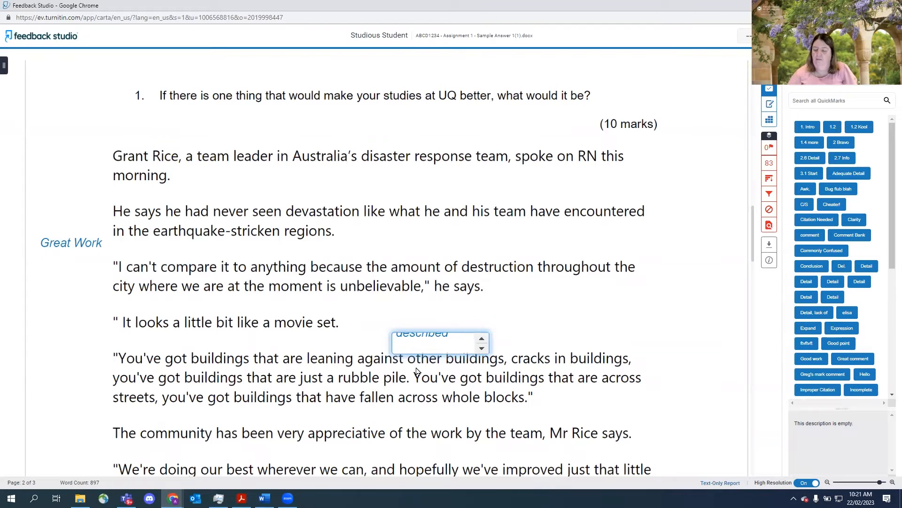
key("BackSpace")
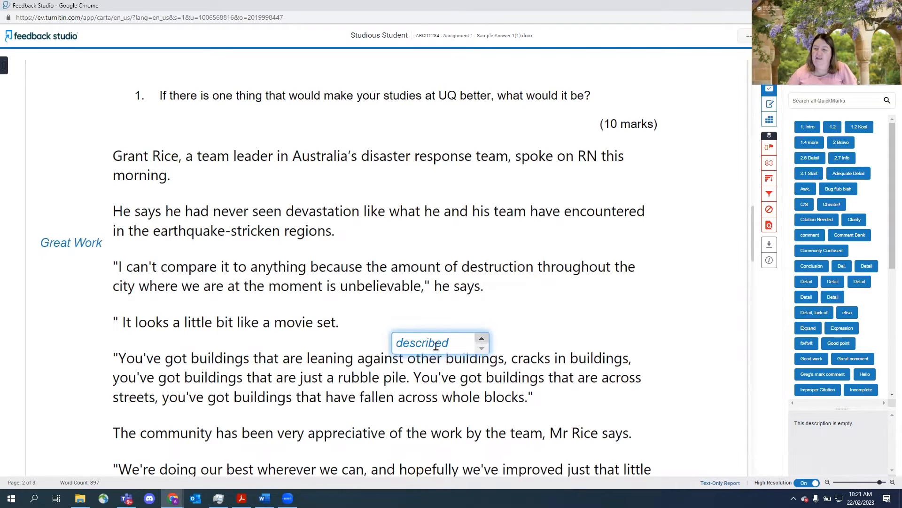
left_click(543, 341)
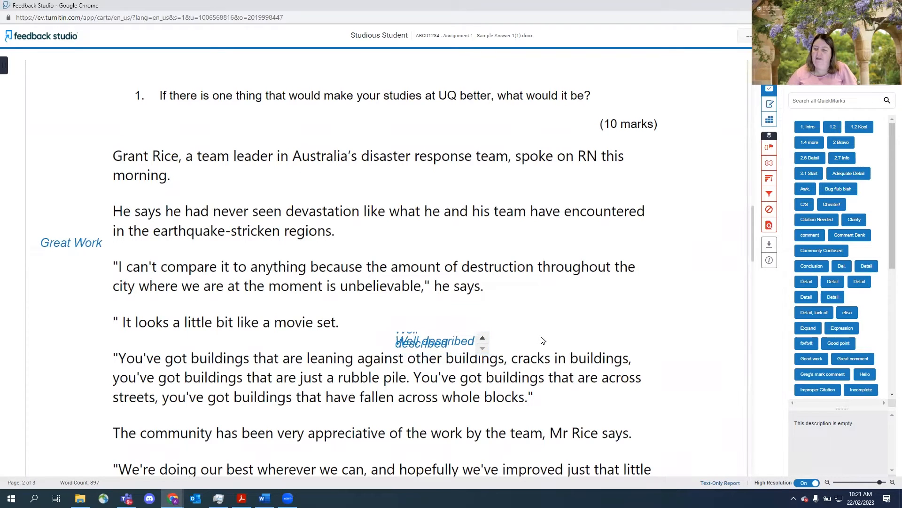
left_click(454, 338)
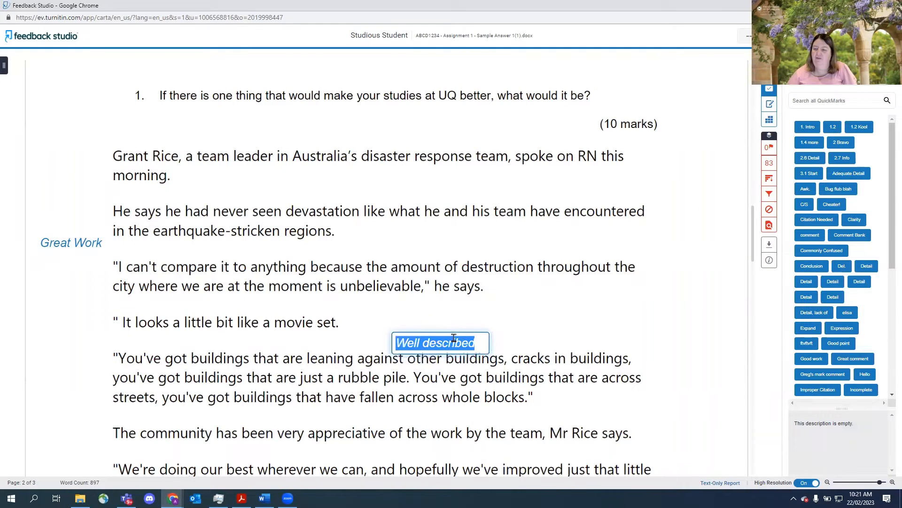
left_click(517, 345)
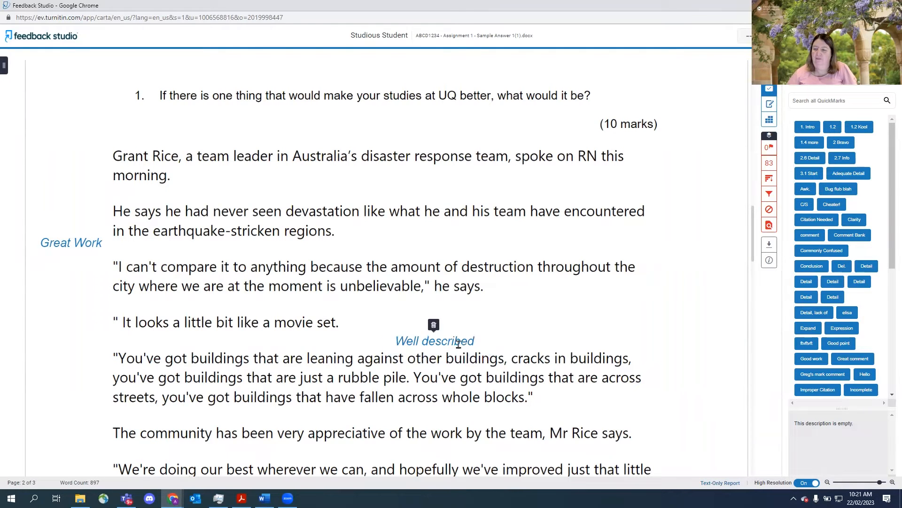
left_click(437, 343)
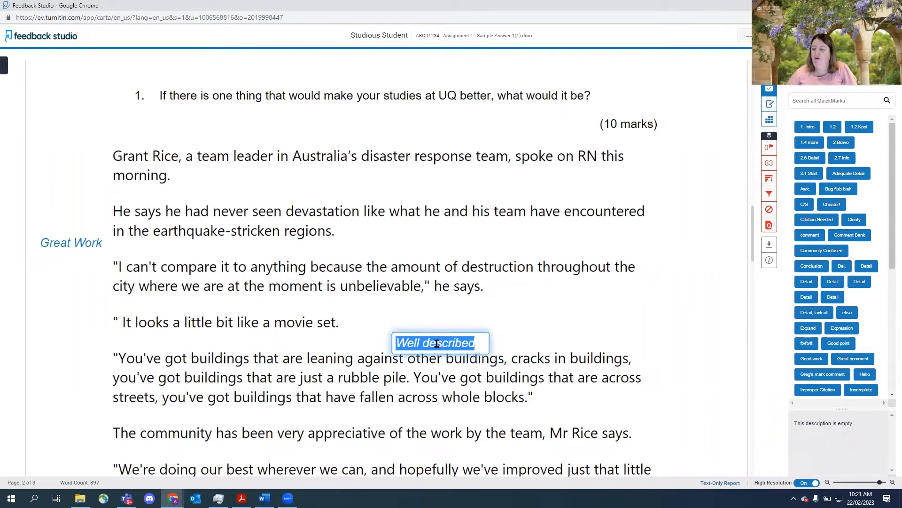
left_click(478, 343)
left_click(545, 343)
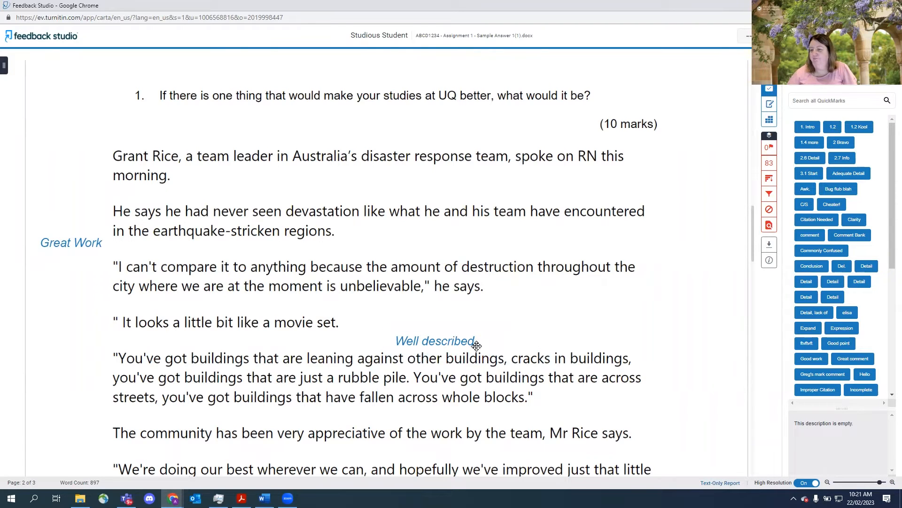
- Move the Well described comment to the right of the paragraph ending with he says
left_click_drag(474, 345, 586, 297)
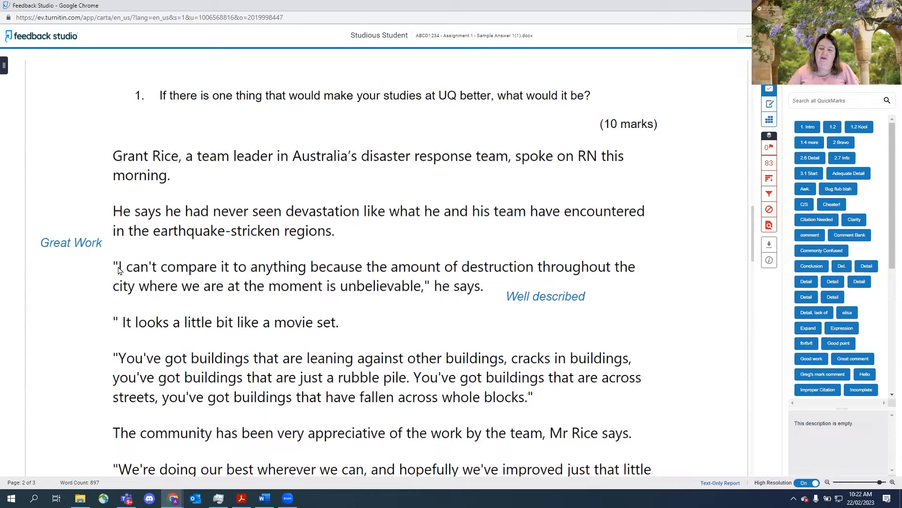
left_click_drag(119, 270, 305, 271)
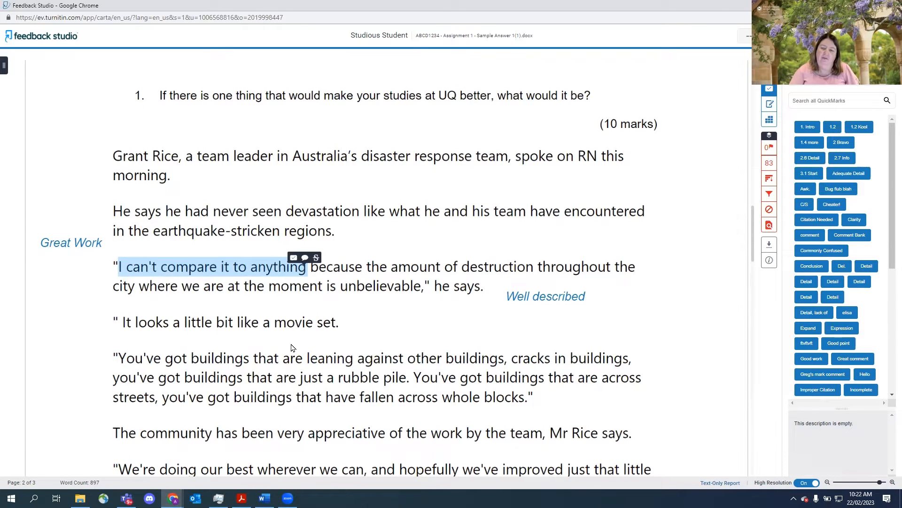
left_click(316, 258)
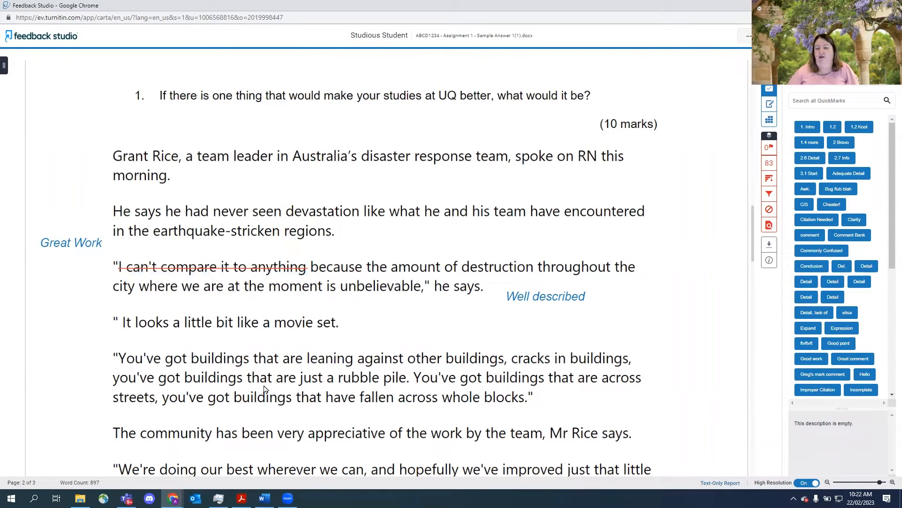
mouse_move(302, 268)
left_click_drag(294, 272, 116, 272)
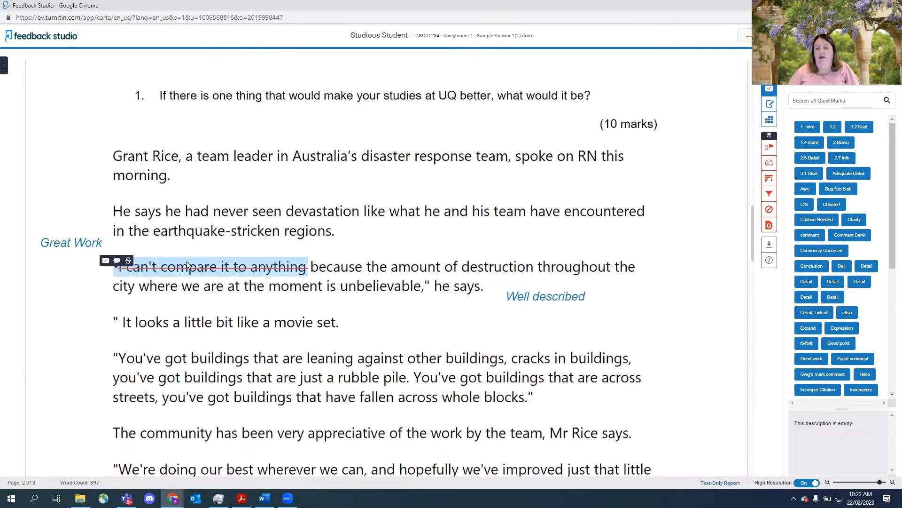
left_click(214, 264)
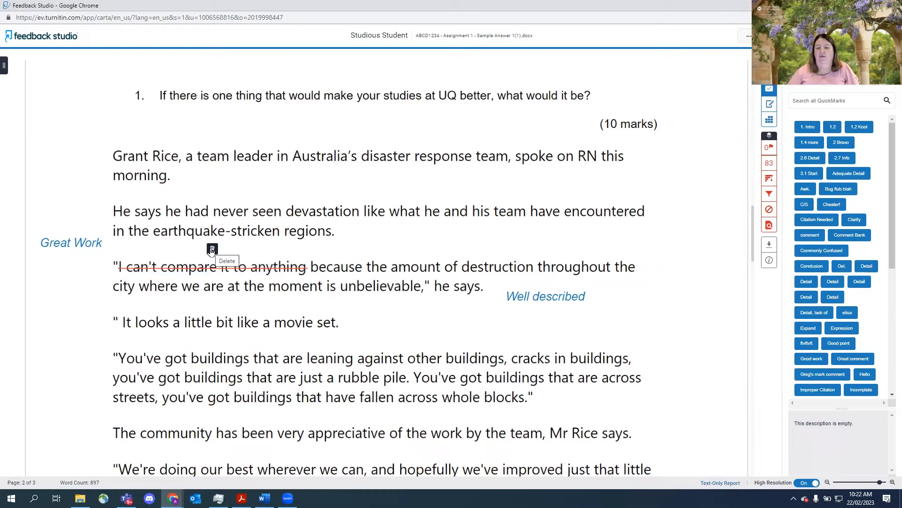
left_click(212, 250)
left_click_drag(115, 271, 310, 270)
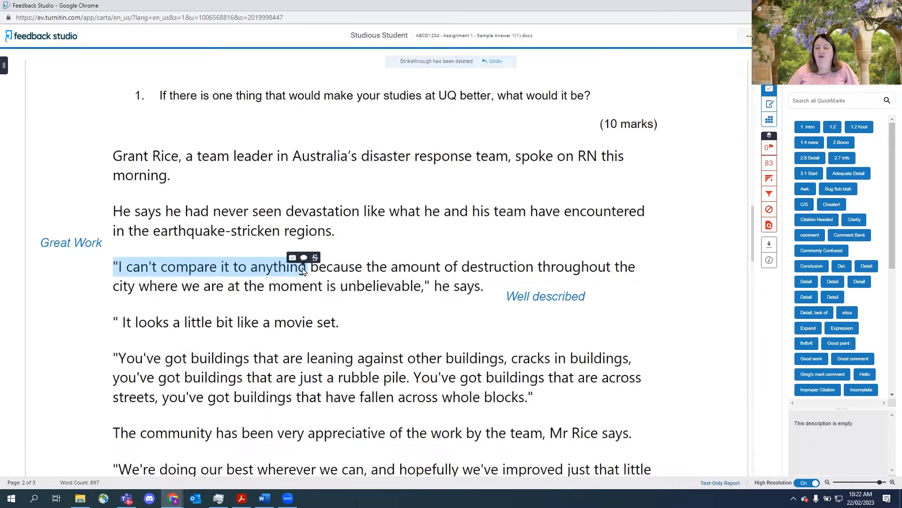
left_click(313, 258)
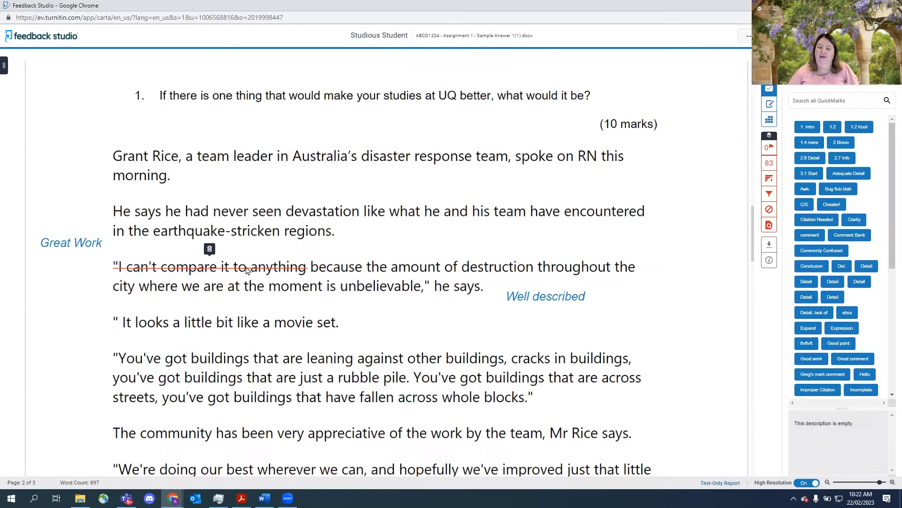
left_click(209, 249)
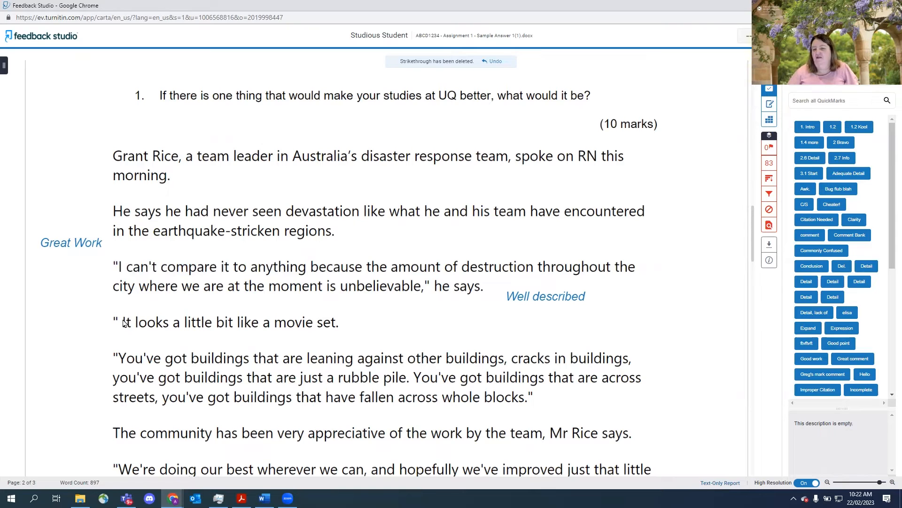
- Strike through 'It looks a little bit like a movie set.', the opening leaning-buildings clause, and 'what he' in the second paragraph
left_click_drag(122, 324, 336, 326)
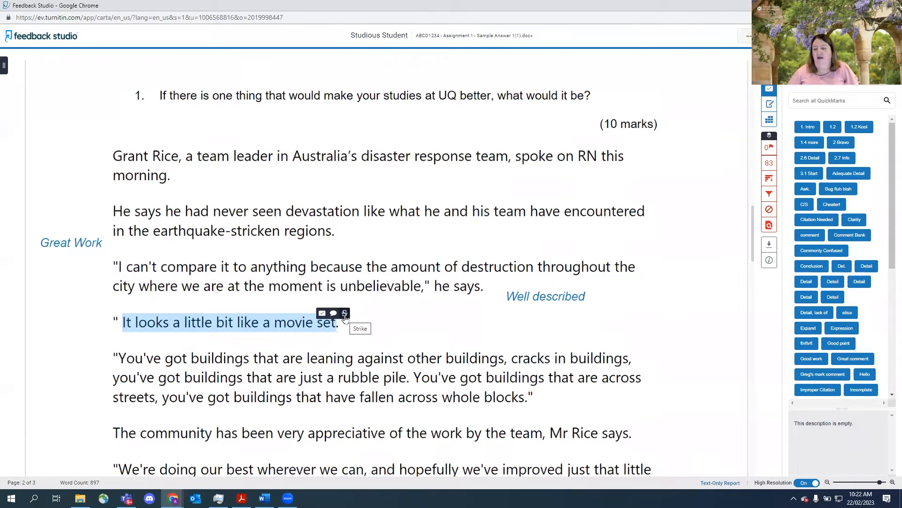
left_click(345, 314)
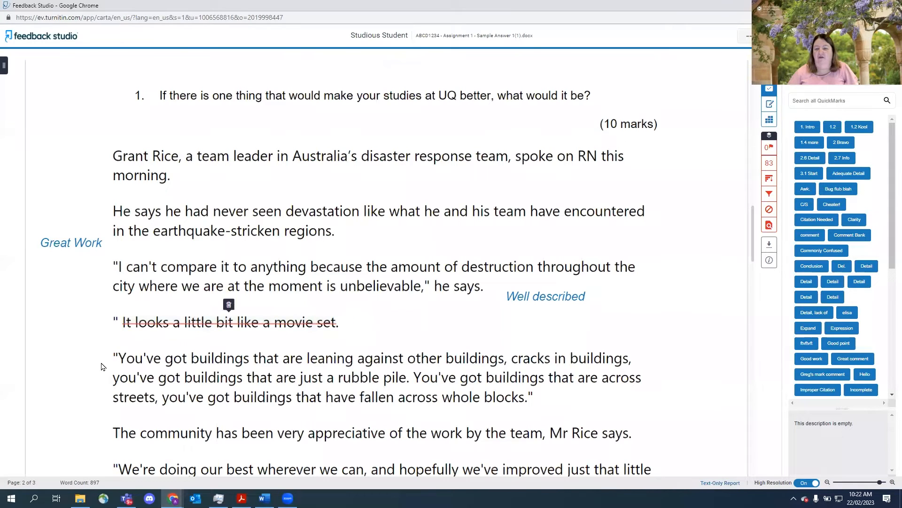
left_click_drag(115, 360, 503, 361)
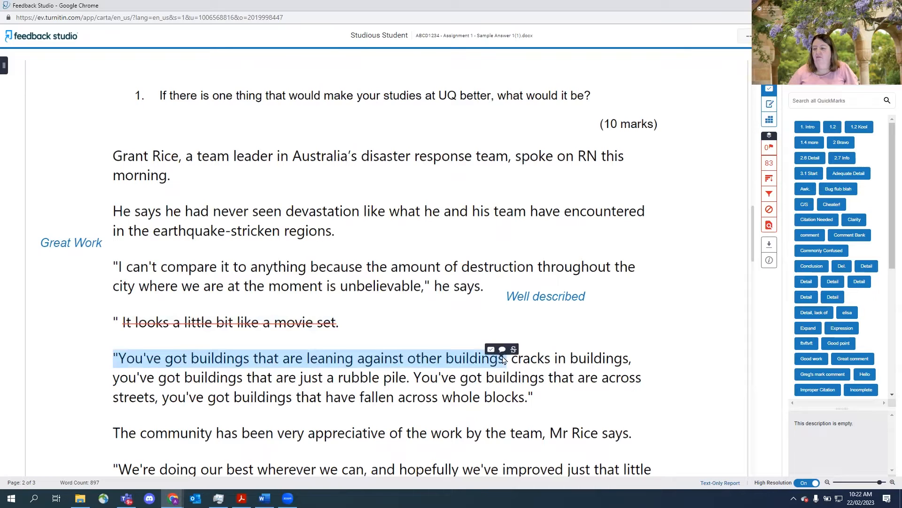
left_click(514, 350)
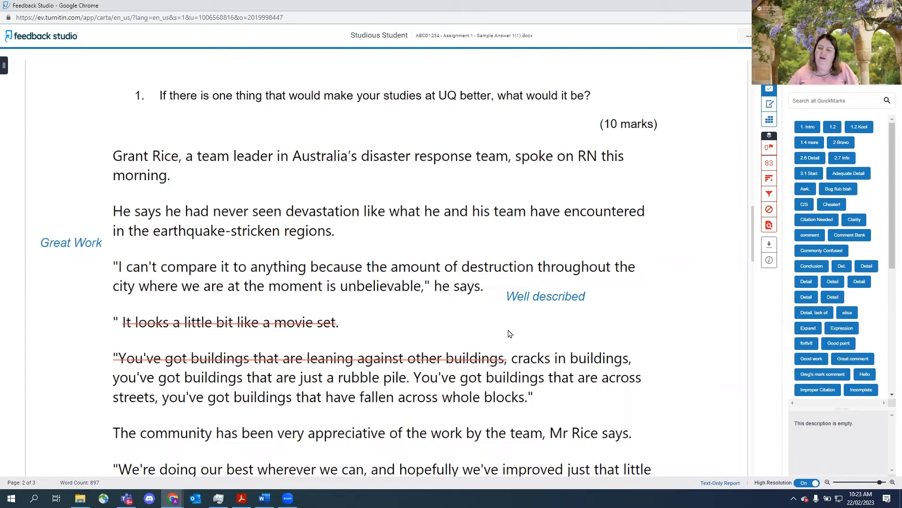
left_click_drag(390, 214, 443, 214)
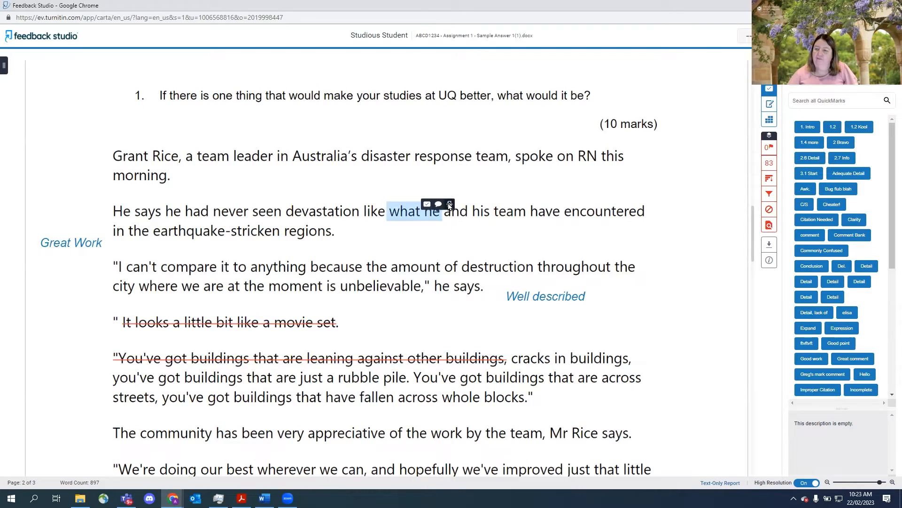
left_click(449, 205)
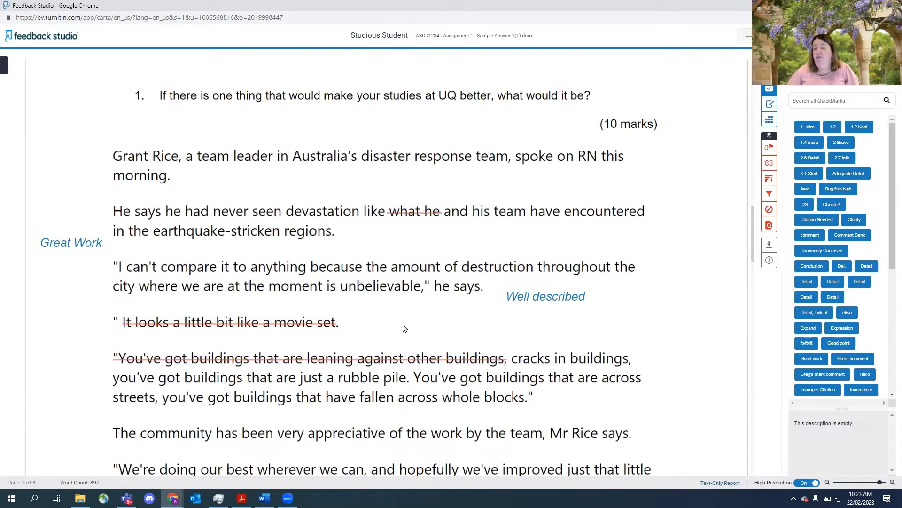
- Add a comment bubble above the second paragraph reading Referencing incorrect please refer to APA guide
left_click(474, 184)
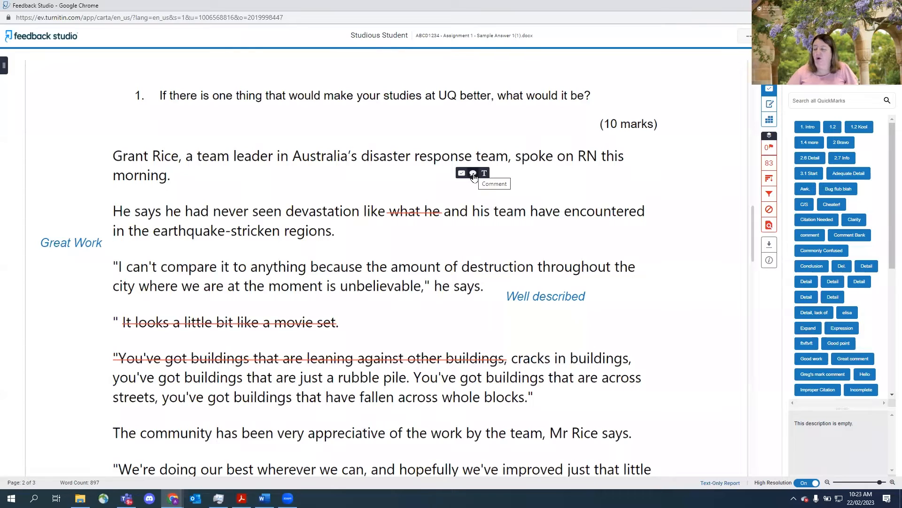
left_click(474, 175)
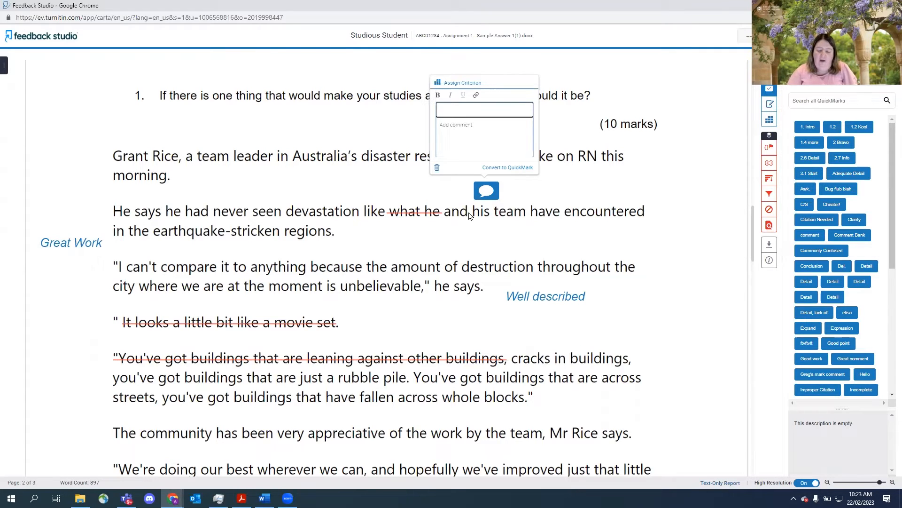
type("You")
key("BackSpace")
type("Referencing inco")
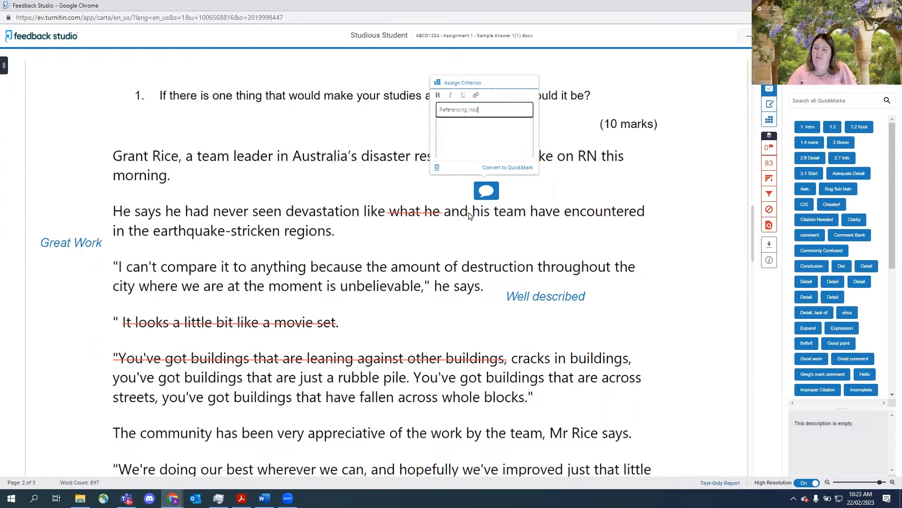
type("rrec")
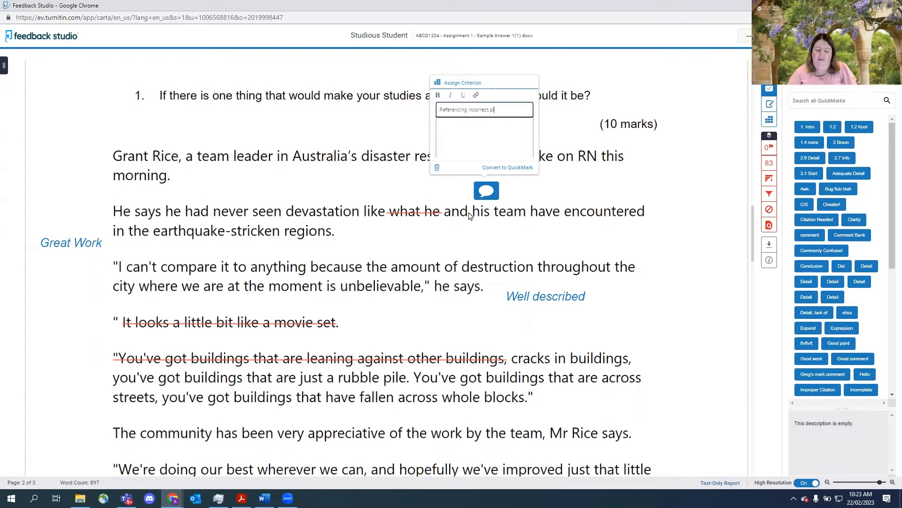
type("t please refer to APA")
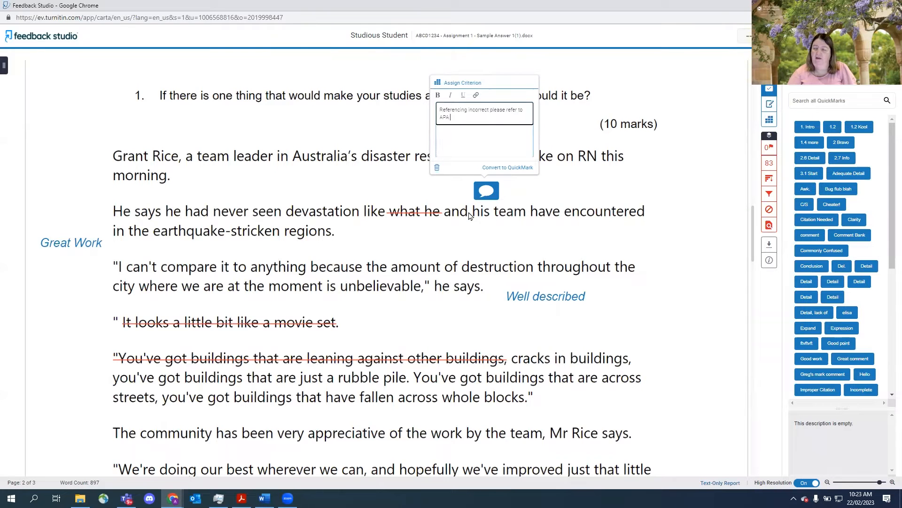
type(" guide")
key("Return")
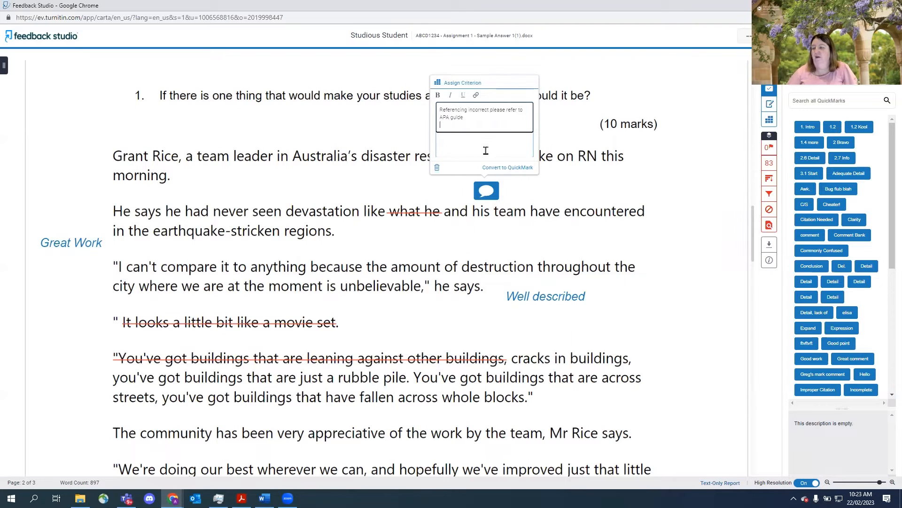
- Reopen the comment and make the words Referencing incorrect bold
left_click(576, 132)
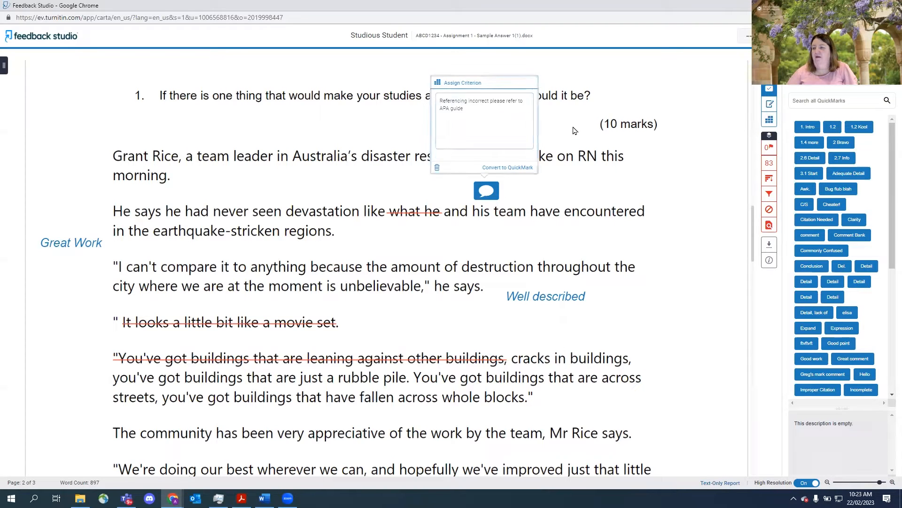
left_click(492, 189)
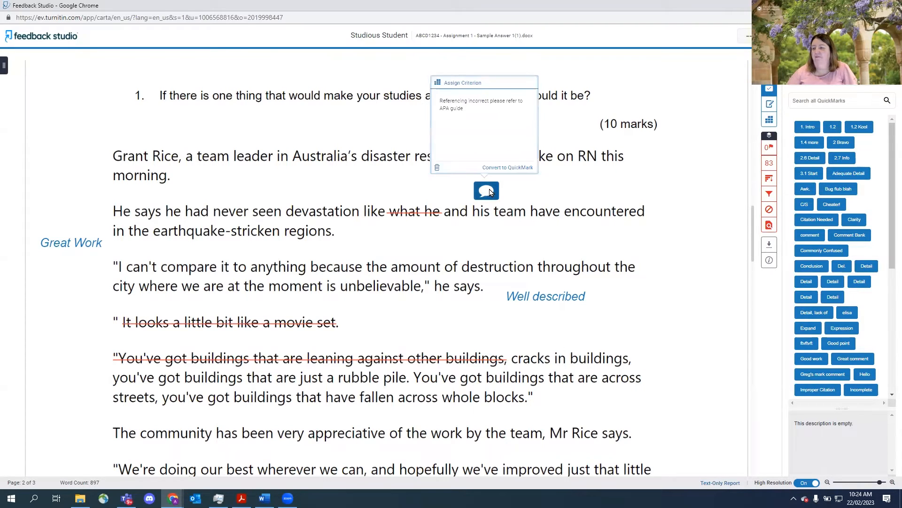
left_click(458, 108)
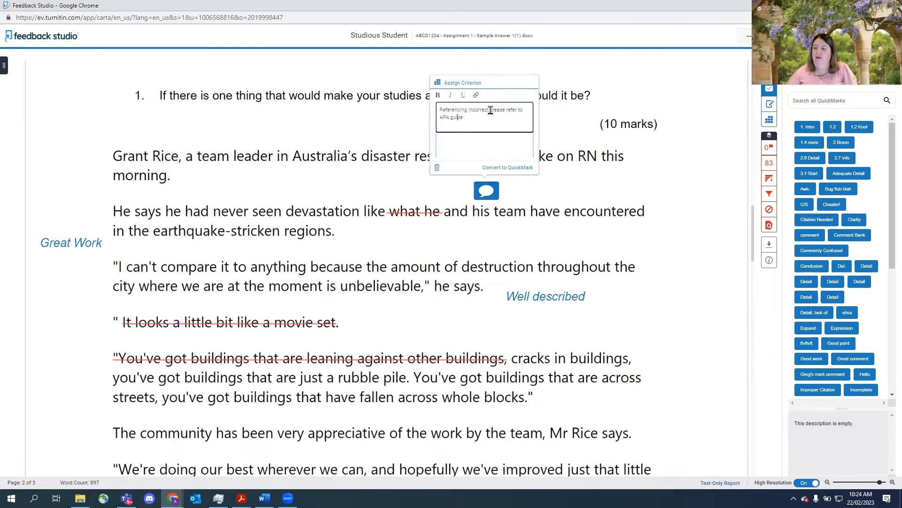
left_click_drag(490, 109, 439, 109)
left_click(438, 95)
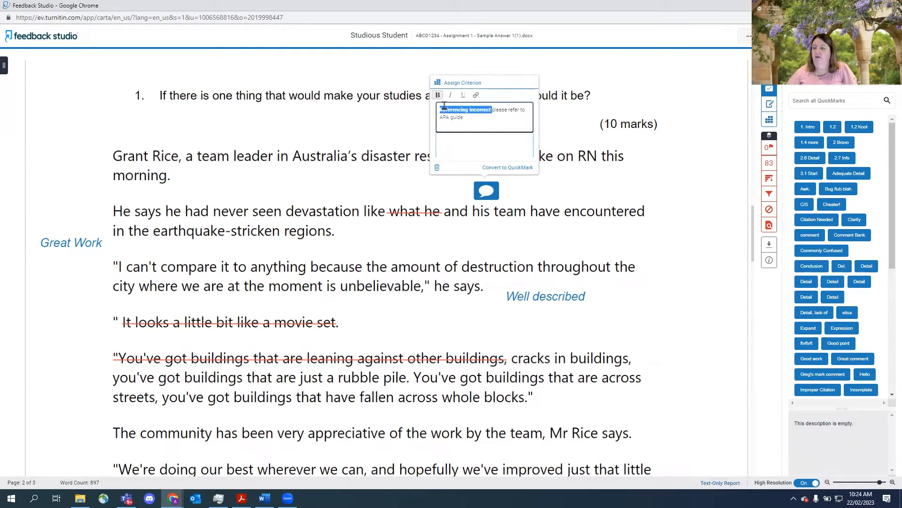
left_click(474, 122)
key("Return")
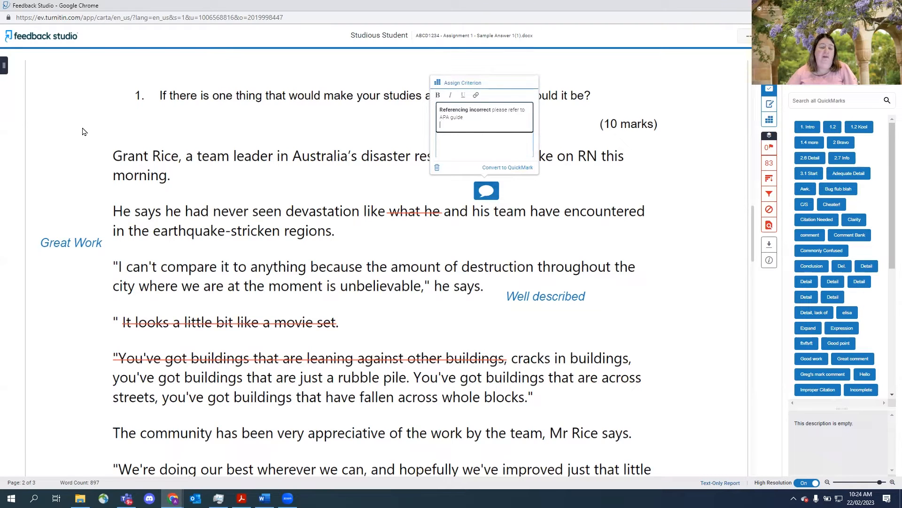
- Open a new browser tab and search the web for uq apa 6th
left_click(172, 498)
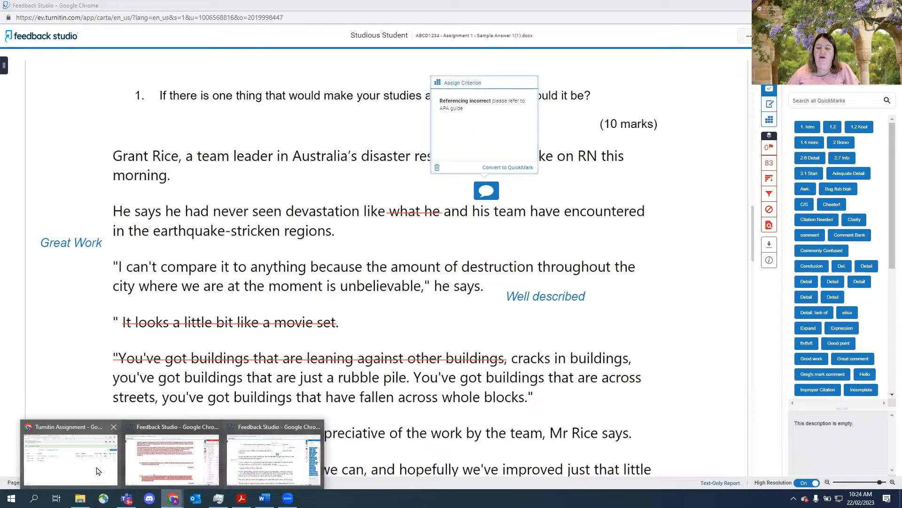
left_click(71, 453)
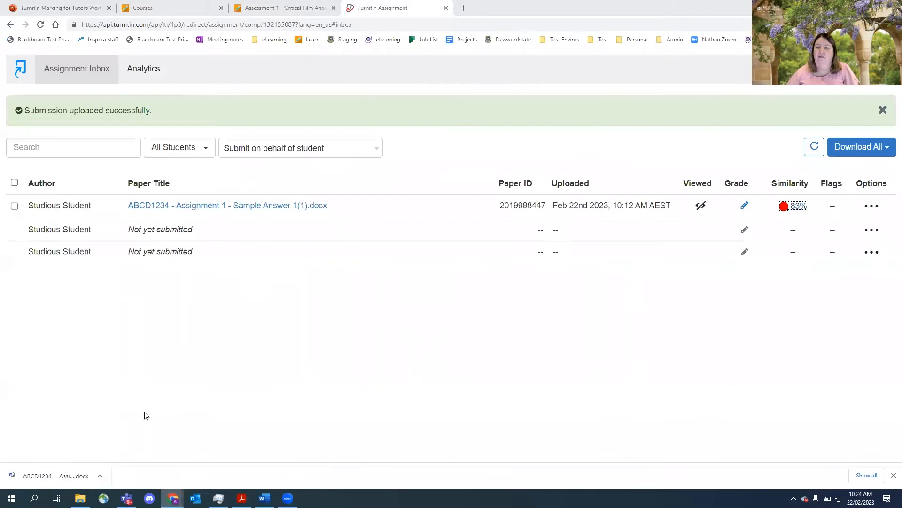
left_click(464, 8)
type("uq apa")
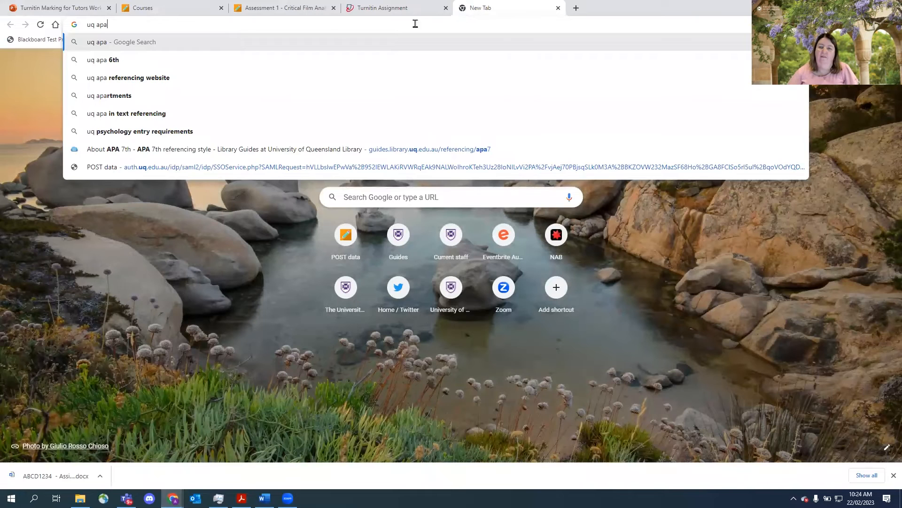
left_click(144, 61)
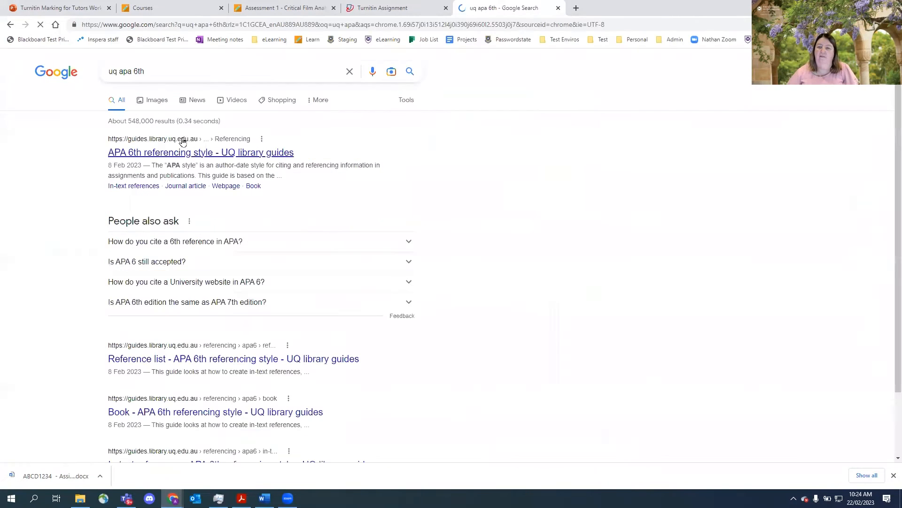
- Open the APA 6th referencing style UQ library guide result and copy its page address
left_click(184, 156)
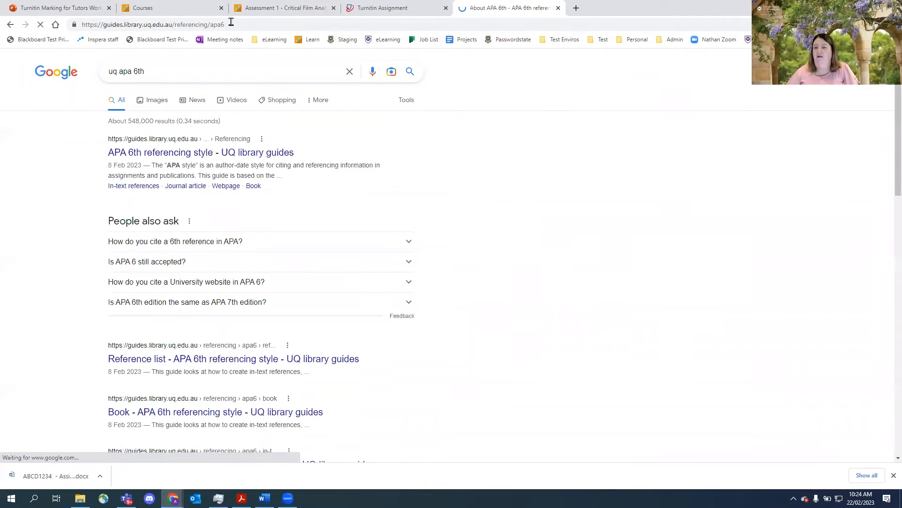
left_click_drag(231, 24, 83, 27)
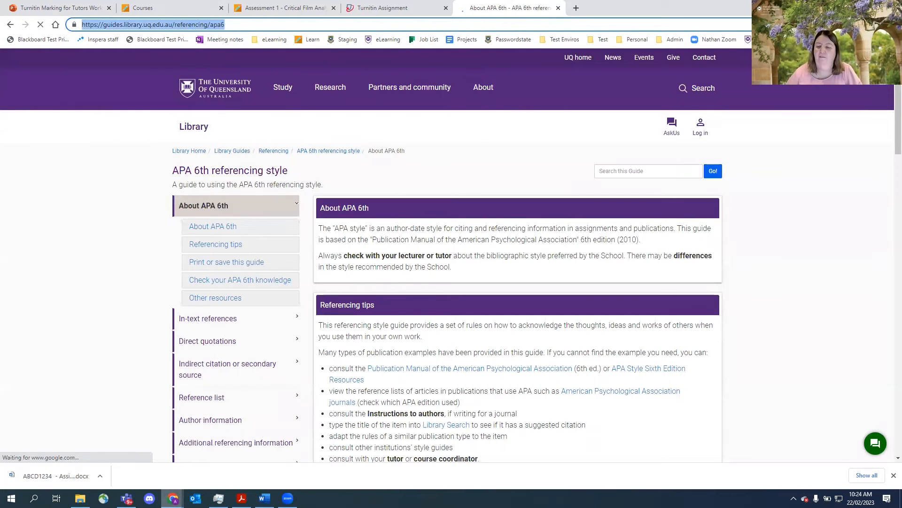
- Return to the Feedback Studio tab and link the words APA guide in the comment to the copied library guide address
mouse_move(173, 498)
left_click(273, 451)
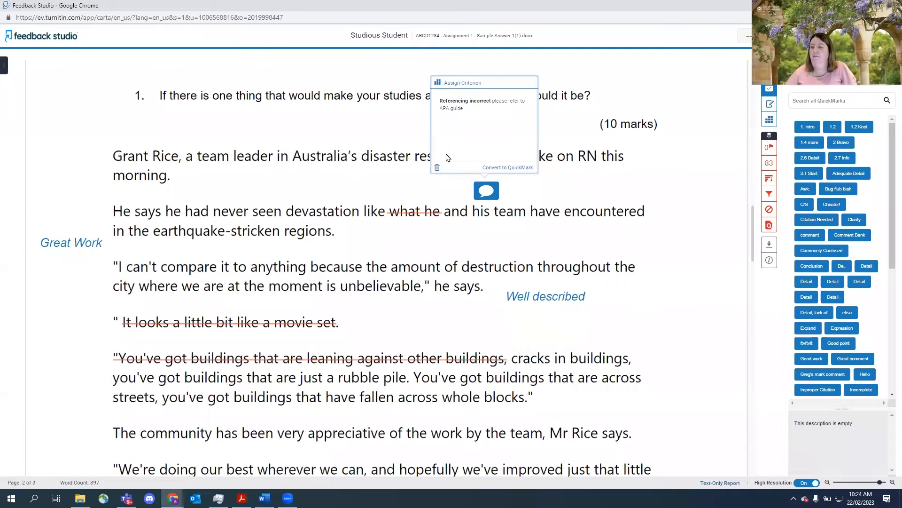
left_click(466, 105)
left_click_drag(463, 118, 440, 118)
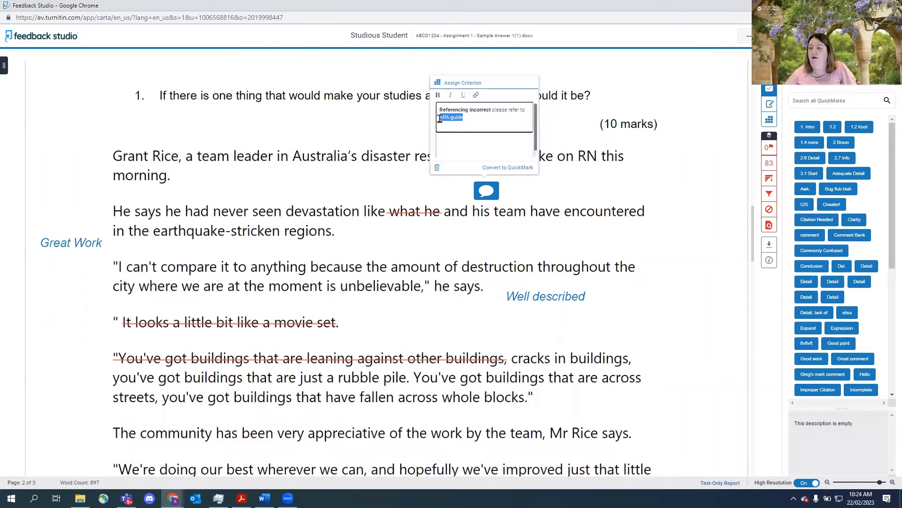
left_click(476, 96)
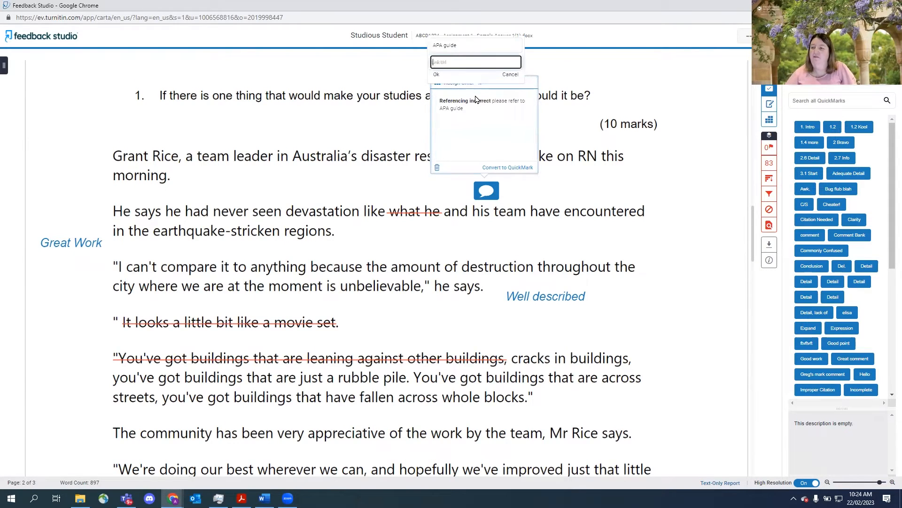
key("ctrl+v")
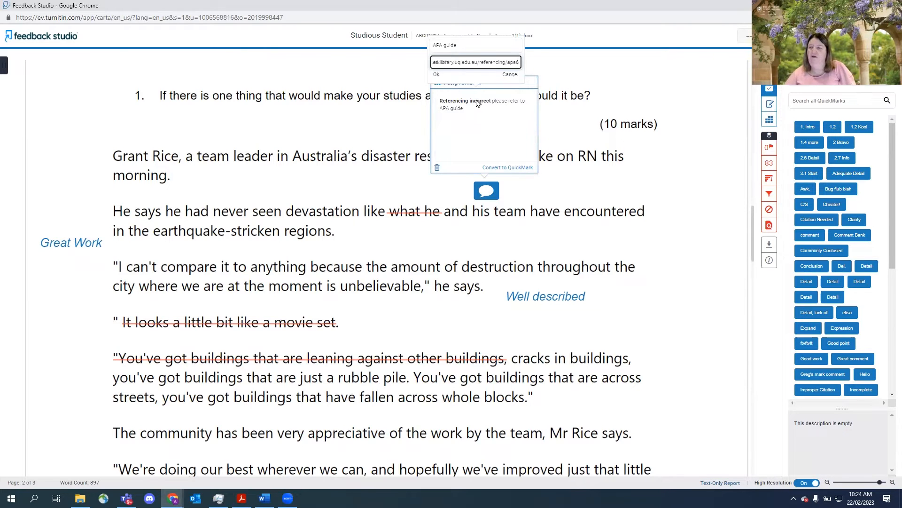
left_click(436, 75)
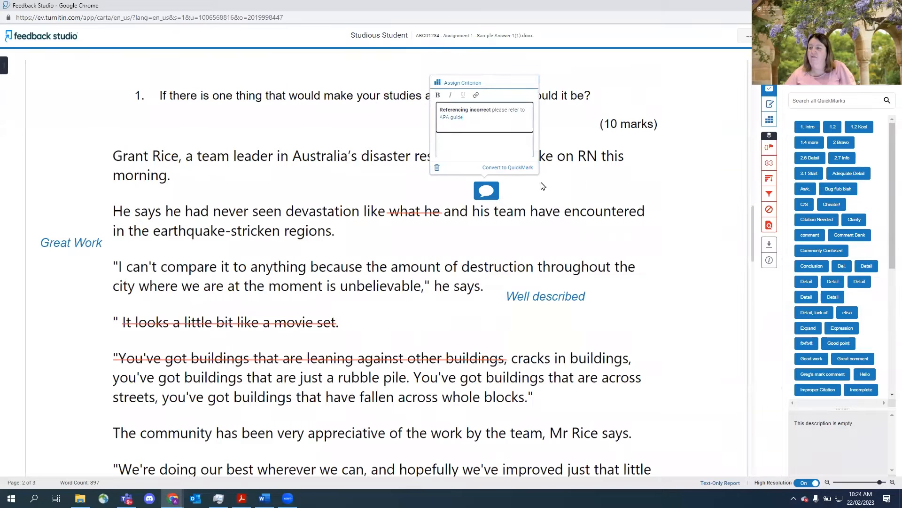
left_click(587, 179)
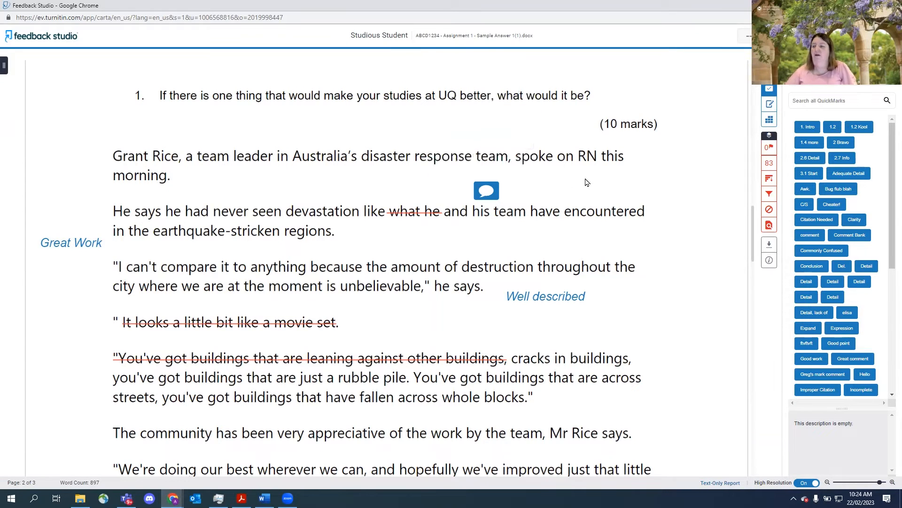
- Add a comment reading Need analysis needed beside the first paragraph and move its bubble into the left margin
mouse_move(492, 189)
left_mouse_down()
mouse_move(675, 182)
mouse_move(695, 170)
mouse_move(501, 187)
left_mouse_up()
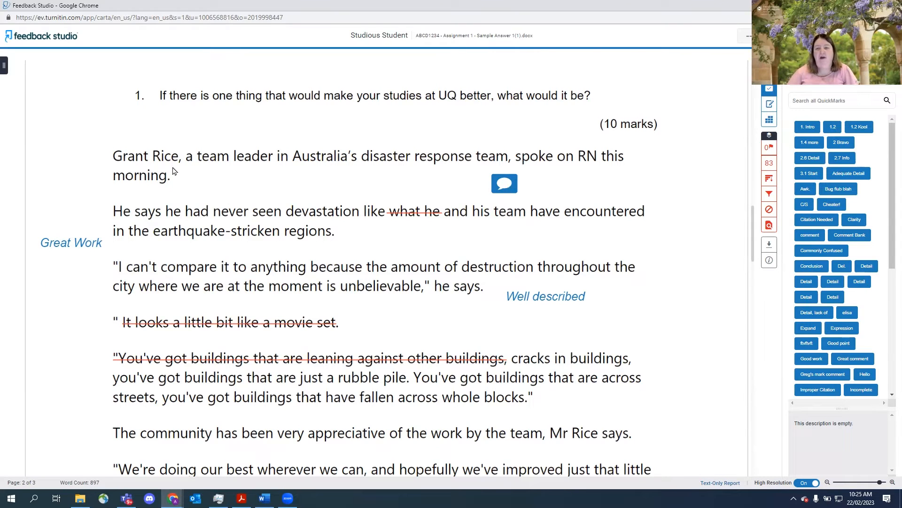
left_click(138, 140)
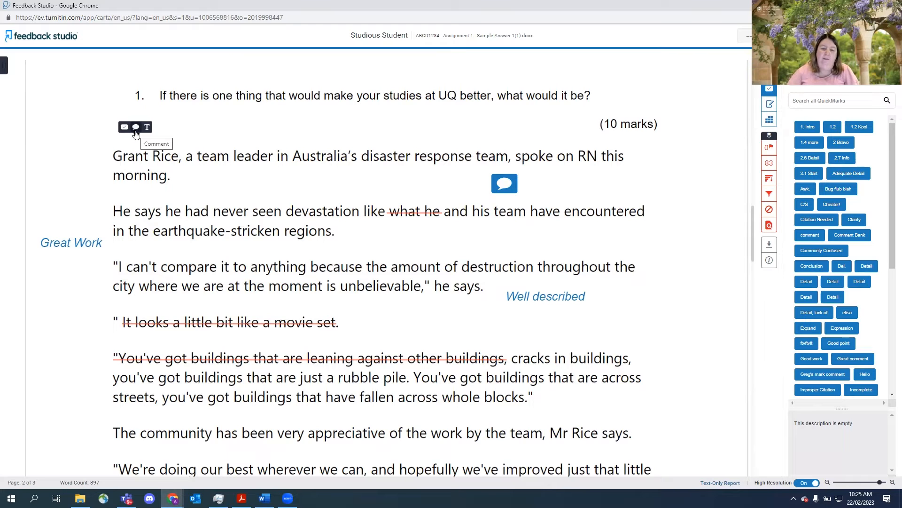
left_click(135, 131)
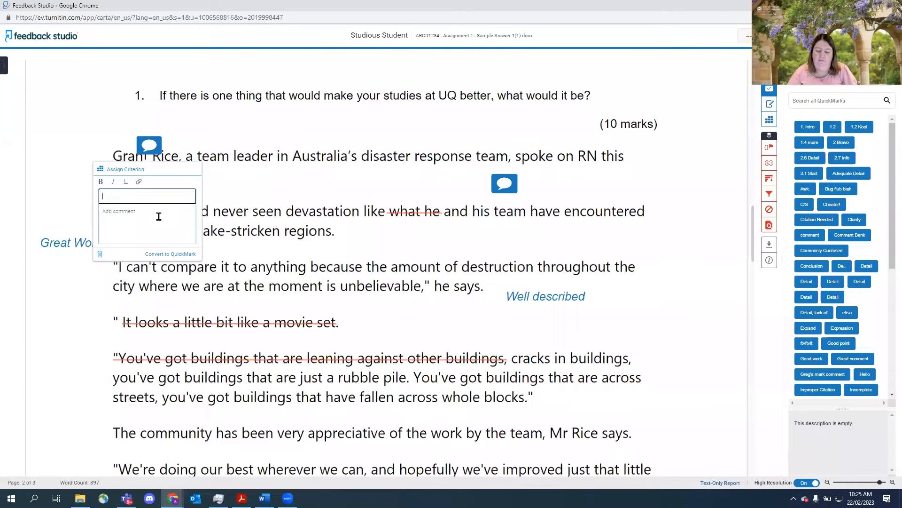
type("Need analysis needed")
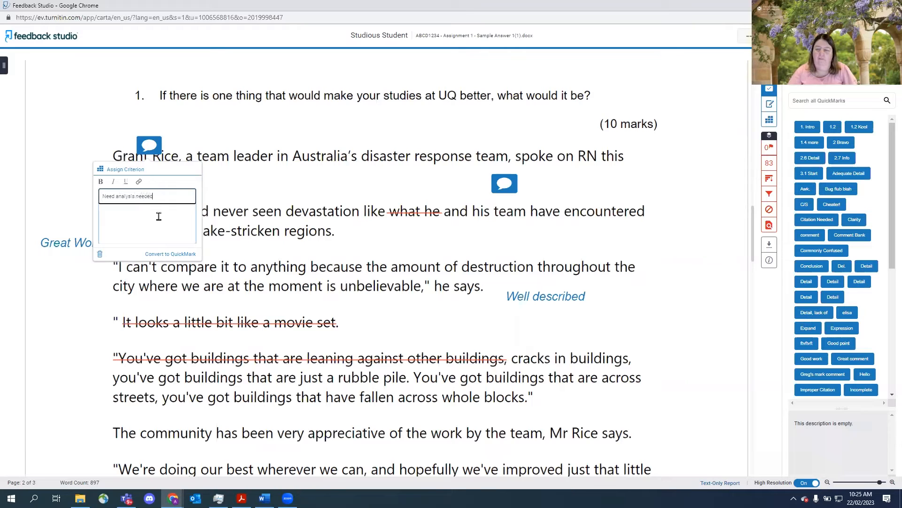
left_click(244, 200)
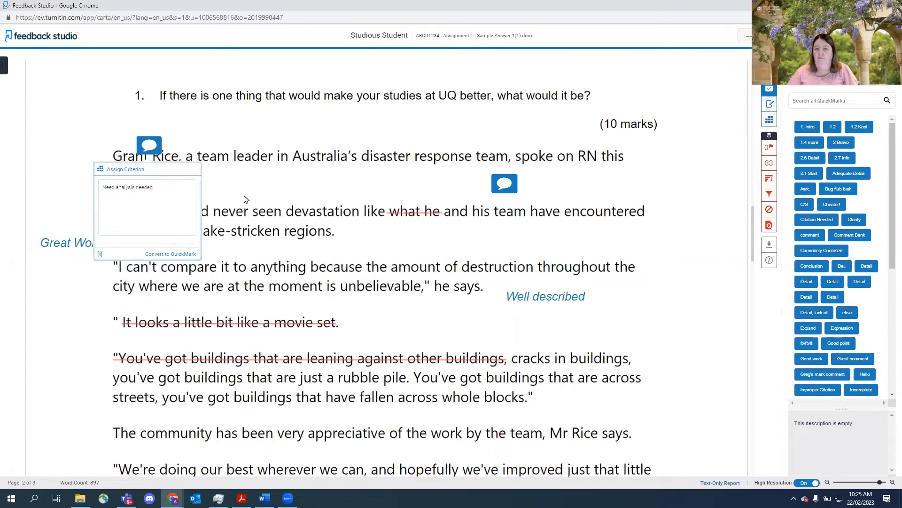
left_click_drag(147, 149, 74, 127)
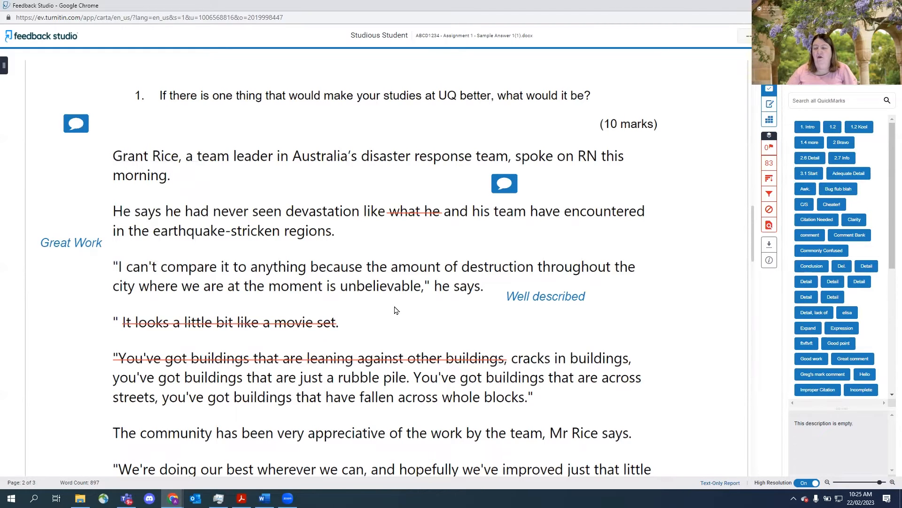
- Assign Criterion 2 to the Referencing incorrect comment
left_click(505, 188)
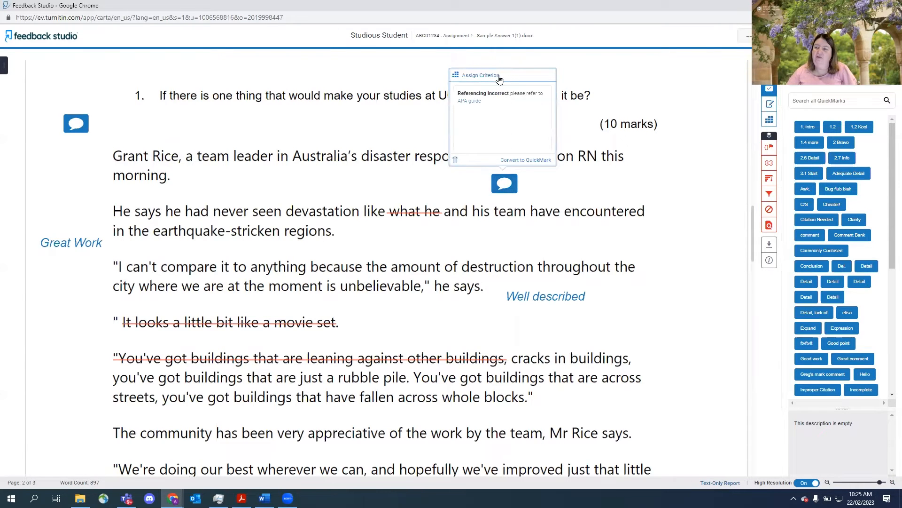
left_click(471, 80)
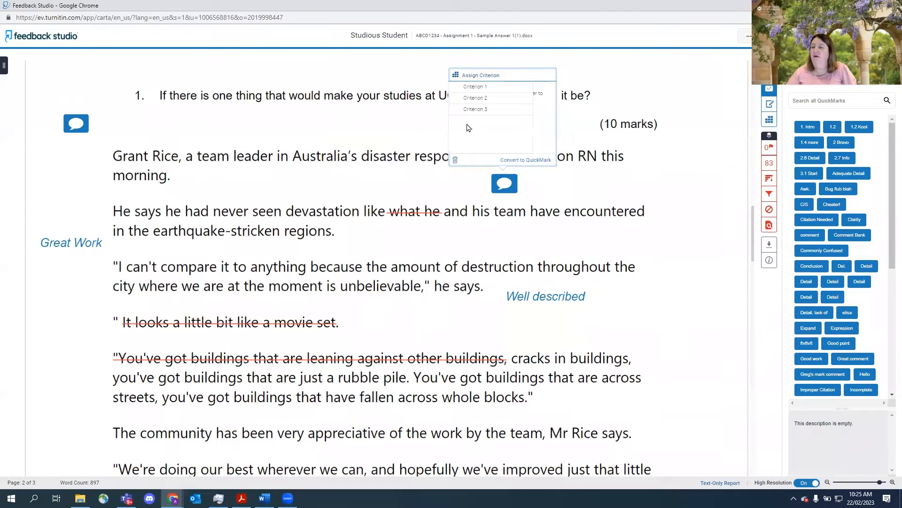
left_click(473, 99)
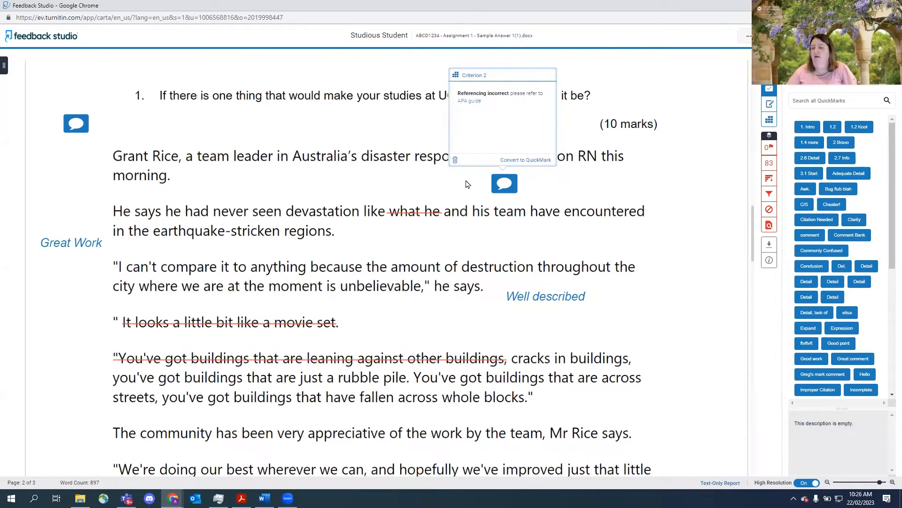
left_click(405, 200)
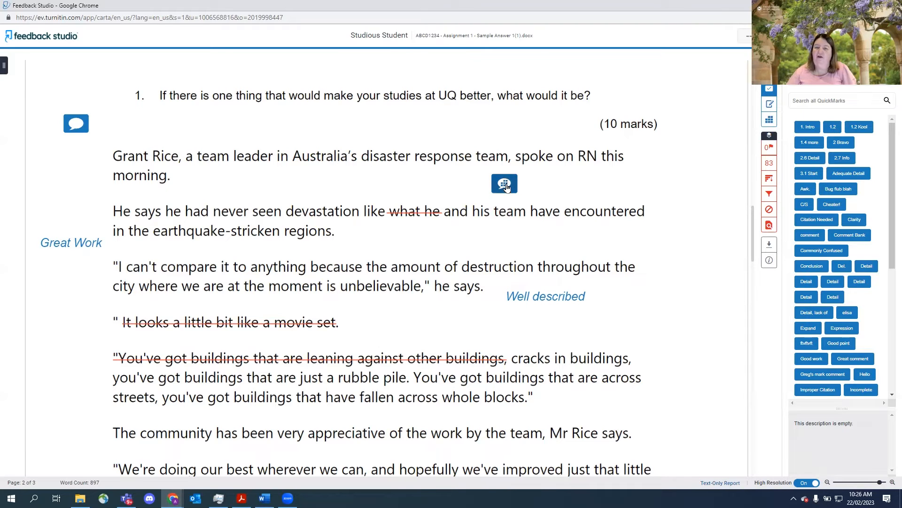
- Assign Criterion 2 to the Need analysis needed comment
left_click(76, 125)
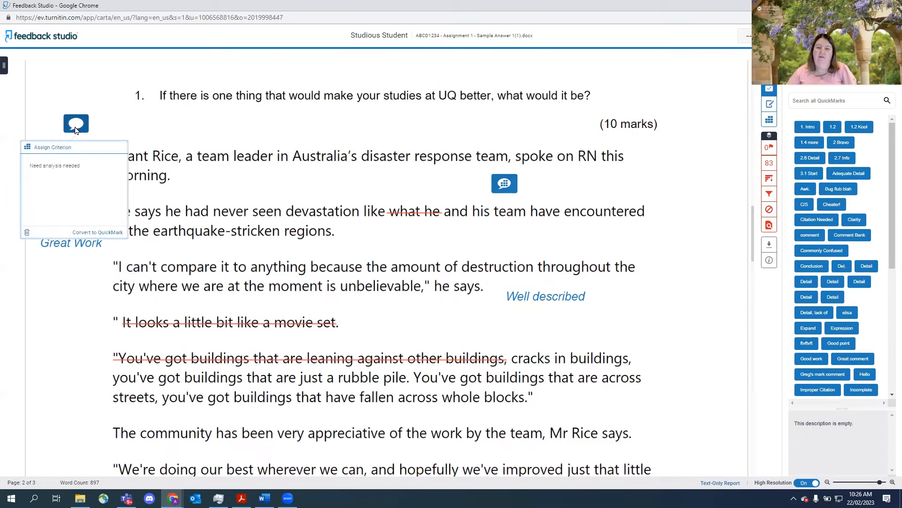
left_click(62, 148)
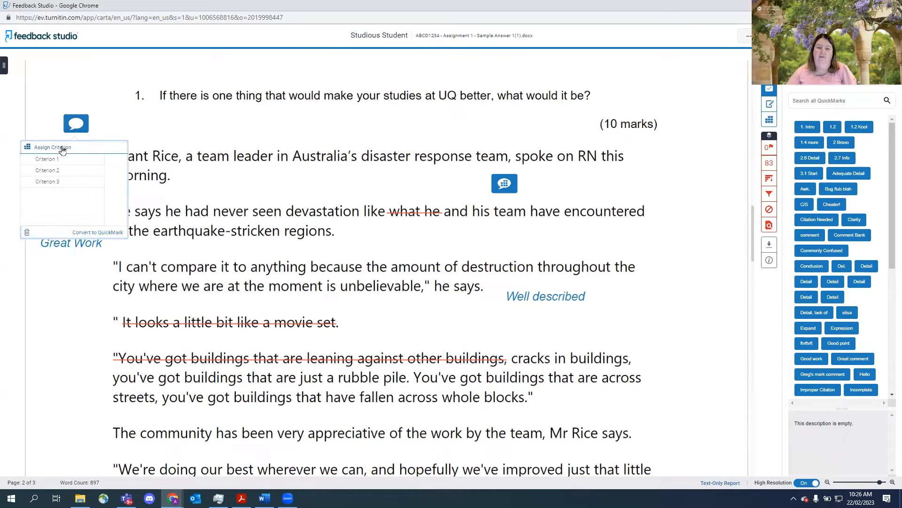
left_click(53, 172)
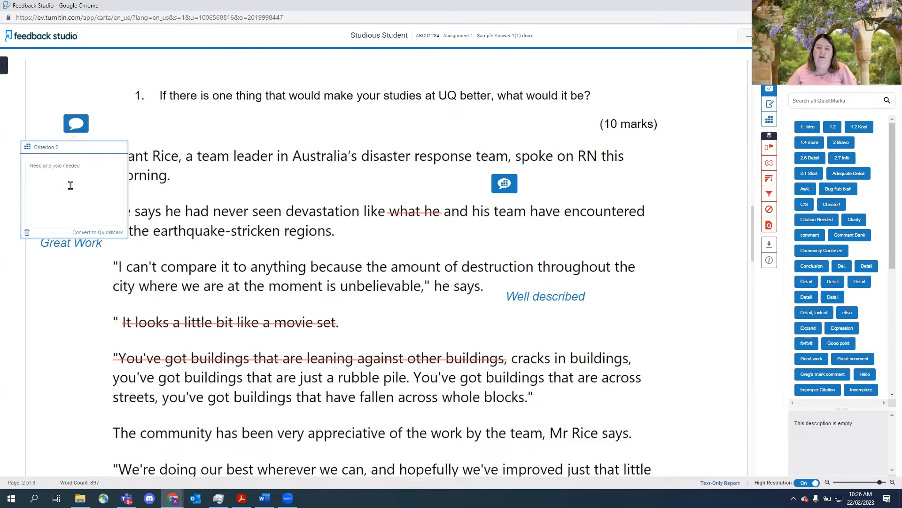
left_click(164, 196)
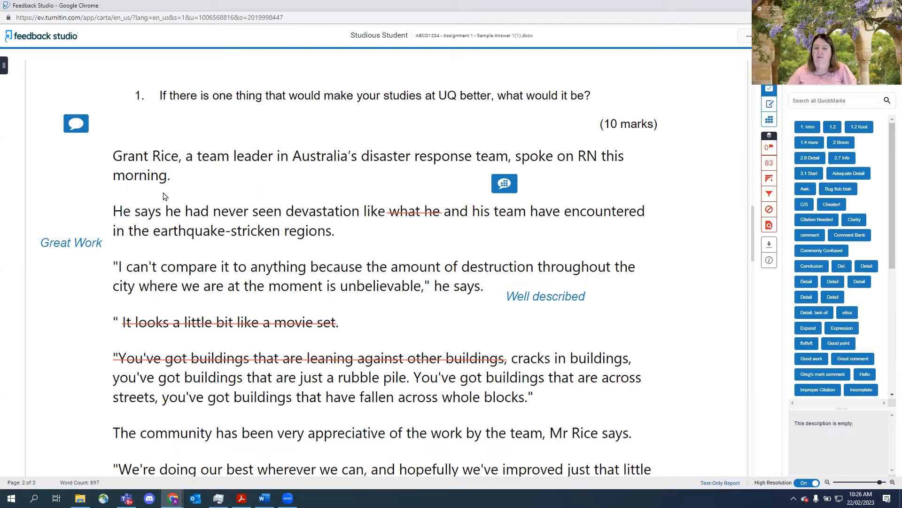
left_click(86, 134)
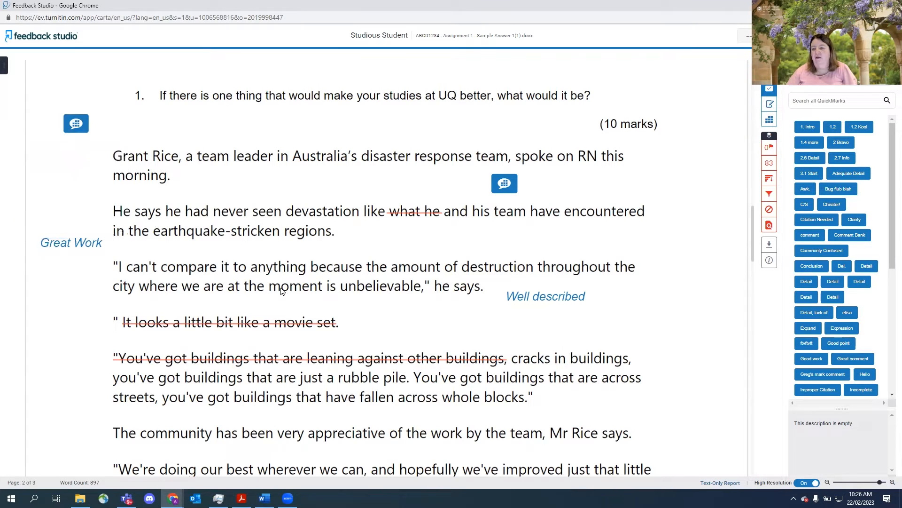
- Reposition both comment bubbles so they sit above the first paragraph
left_click_drag(504, 184, 672, 145)
left_click_drag(87, 133, 210, 134)
left_click_drag(670, 146, 351, 155)
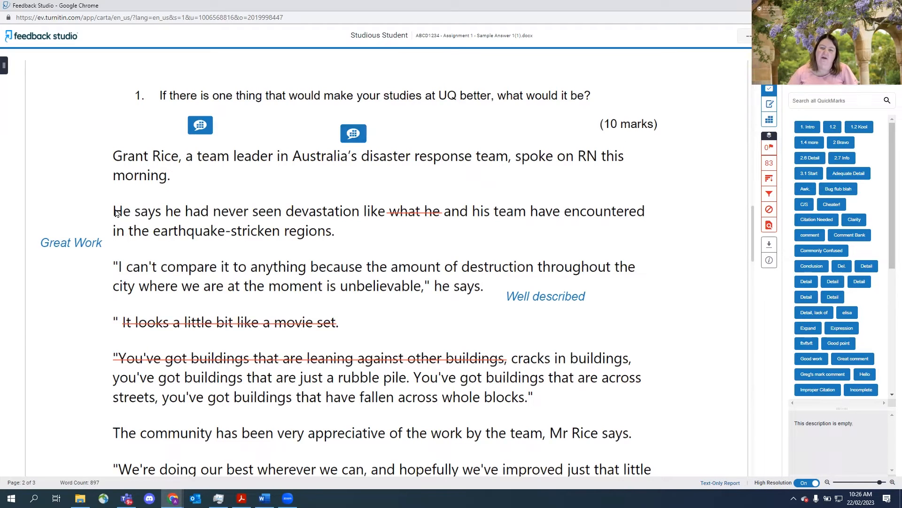
- Add a green highlighted comment reading References! to the start of the second paragraph, placing its bubble in the right margin
left_click_drag(114, 212, 387, 215)
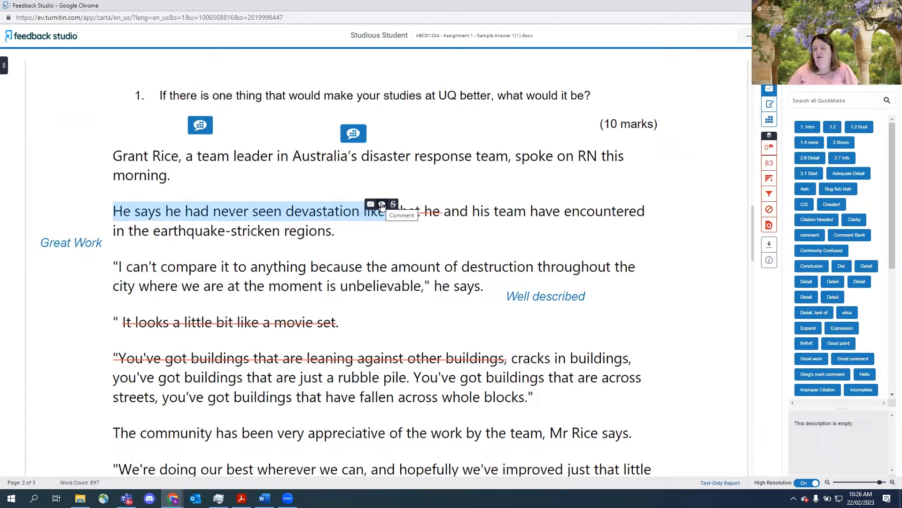
left_click(382, 204)
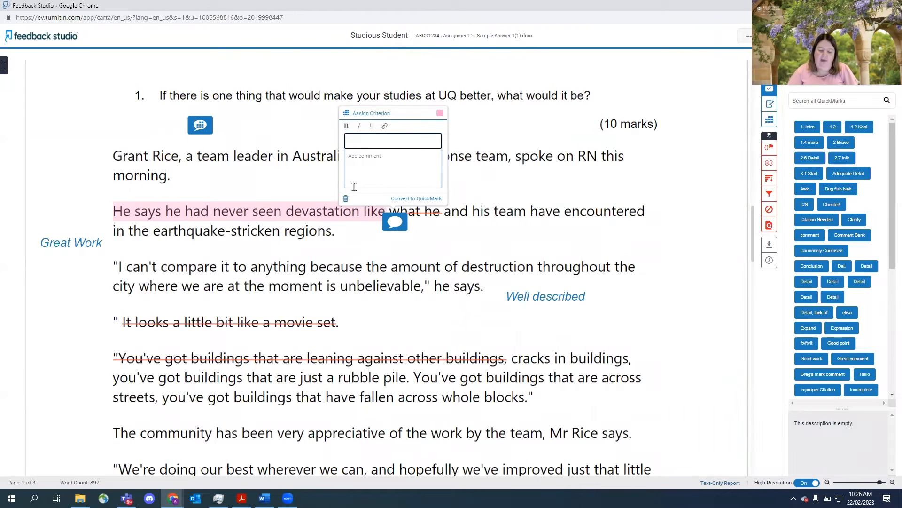
type("F")
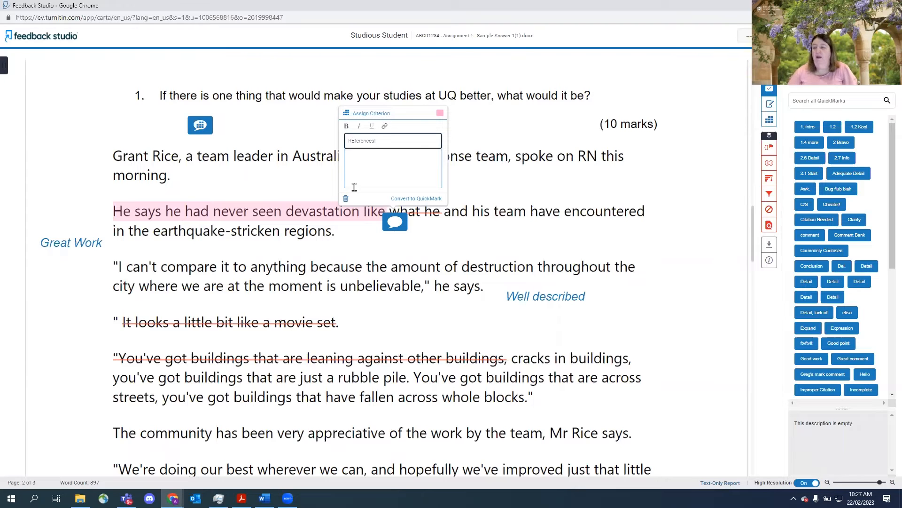
left_click(440, 113)
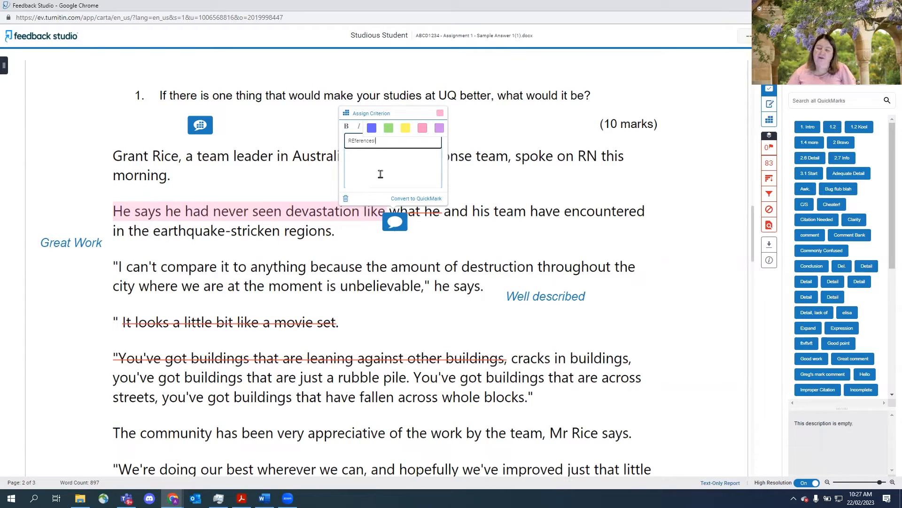
left_click(389, 128)
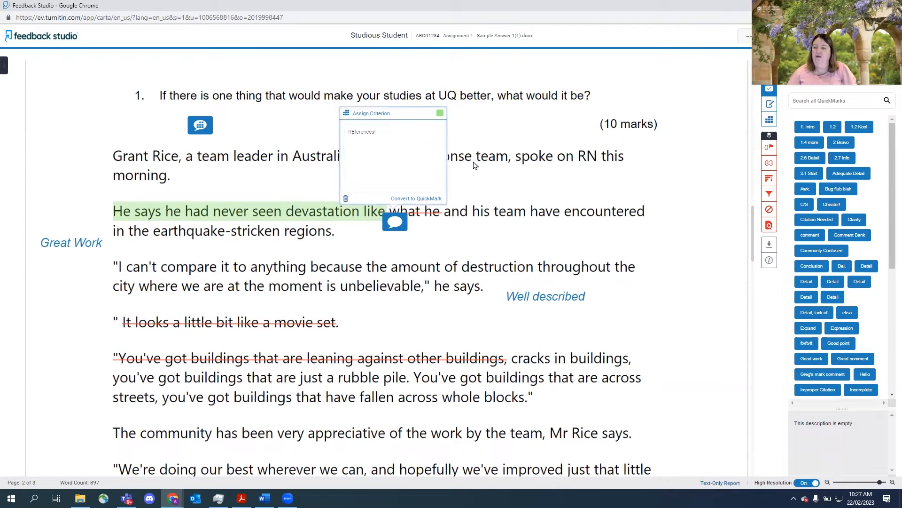
left_click(486, 173)
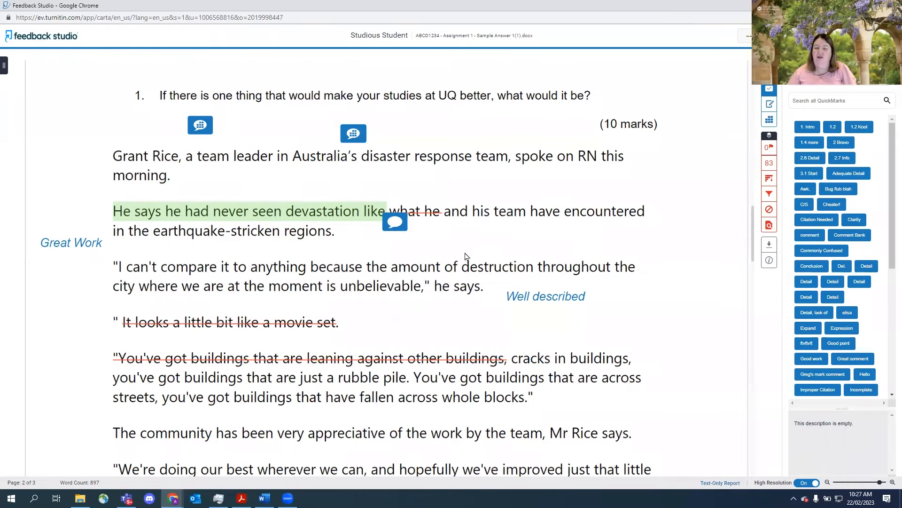
left_click_drag(422, 242, 474, 246)
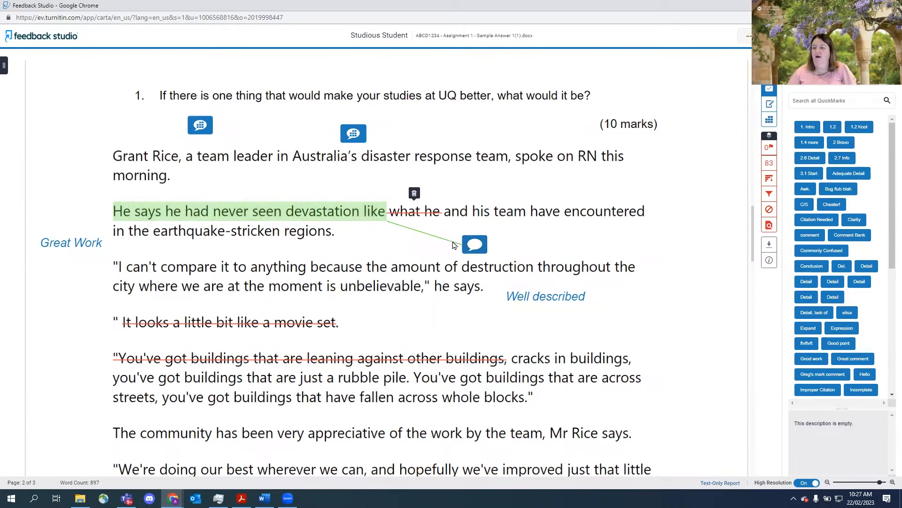
left_click_drag(477, 245, 695, 185)
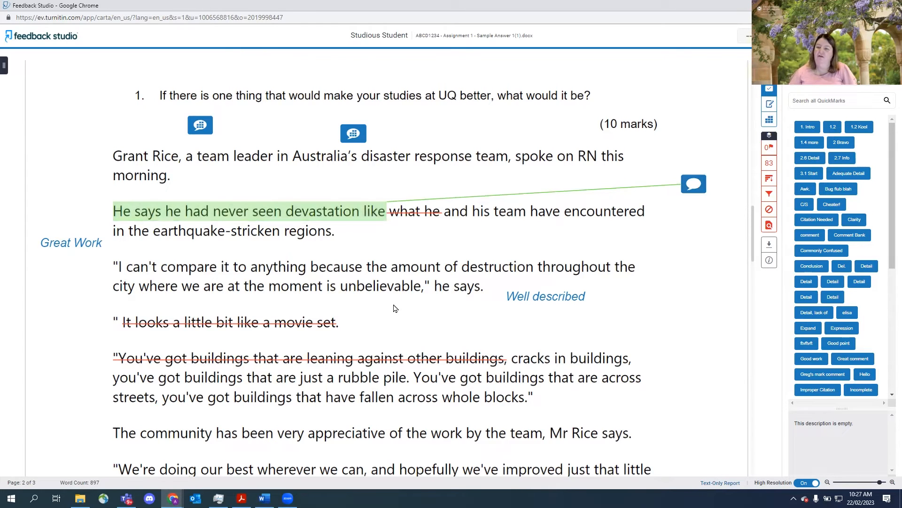
- Highlight the opening of the third paragraph in yellow with a comment referring the student to Chapter 2 in the textbook
mouse_move(114, 269)
left_mouse_down()
mouse_move(449, 270)
mouse_move(439, 271)
left_mouse_up()
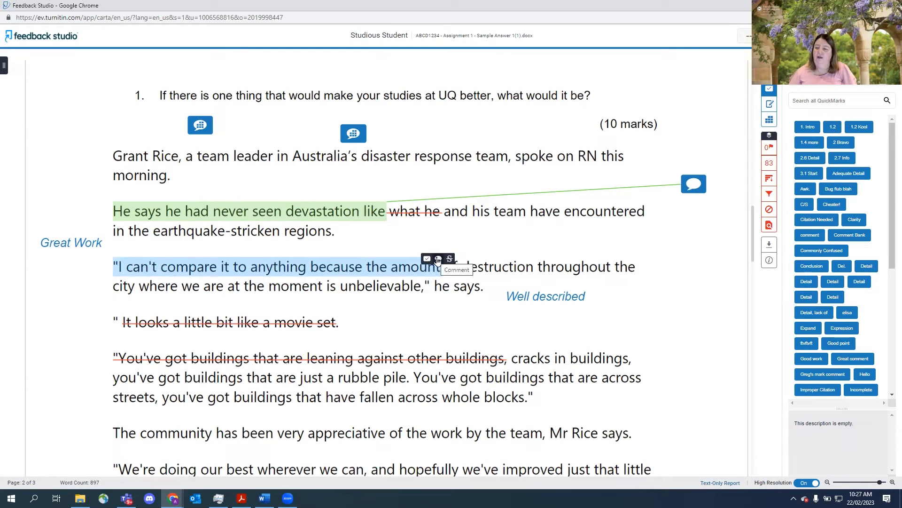
left_click(438, 259)
left_click(445, 277)
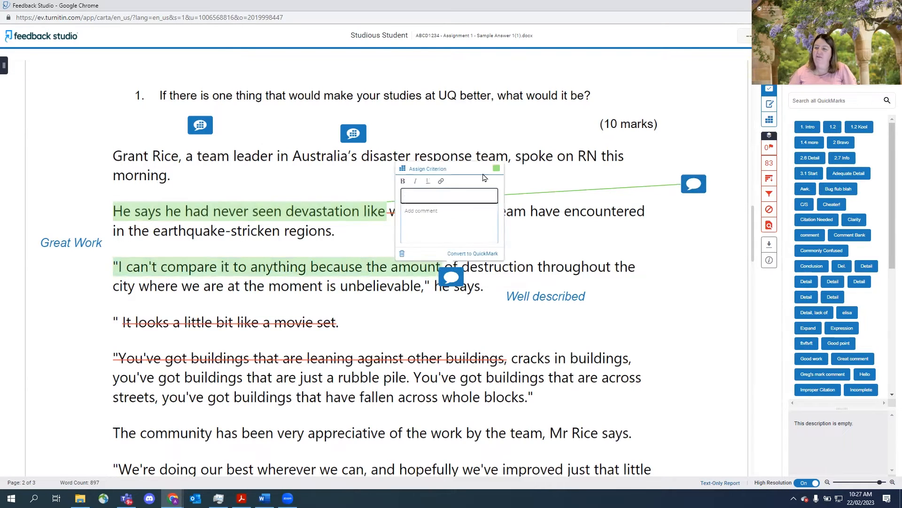
left_click(494, 168)
left_click(462, 182)
left_click(433, 205)
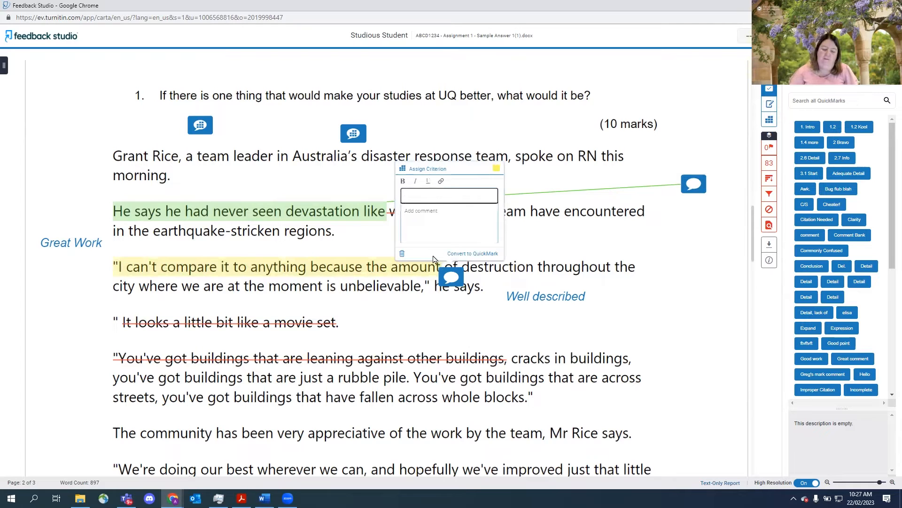
type("Fer")
key("BackSpace")
key("BackSpace")
type("RE")
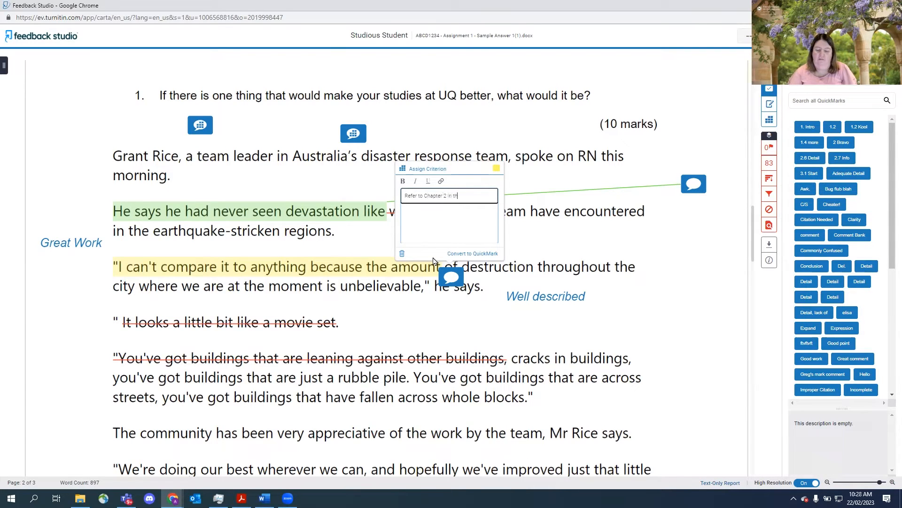
type("t book.")
left_click(548, 241)
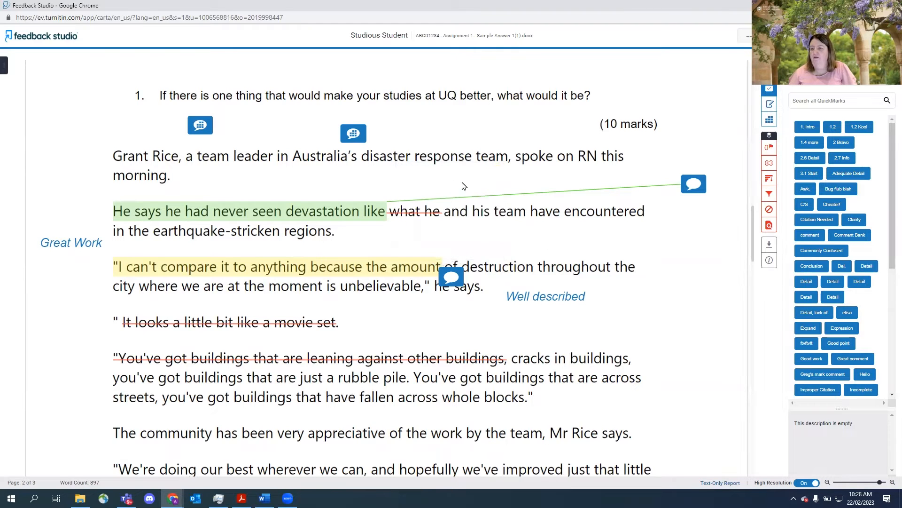
- Reposition the yellow and green comment bubbles in the right margin beside their highlighted passages
left_click_drag(595, 281, 697, 252)
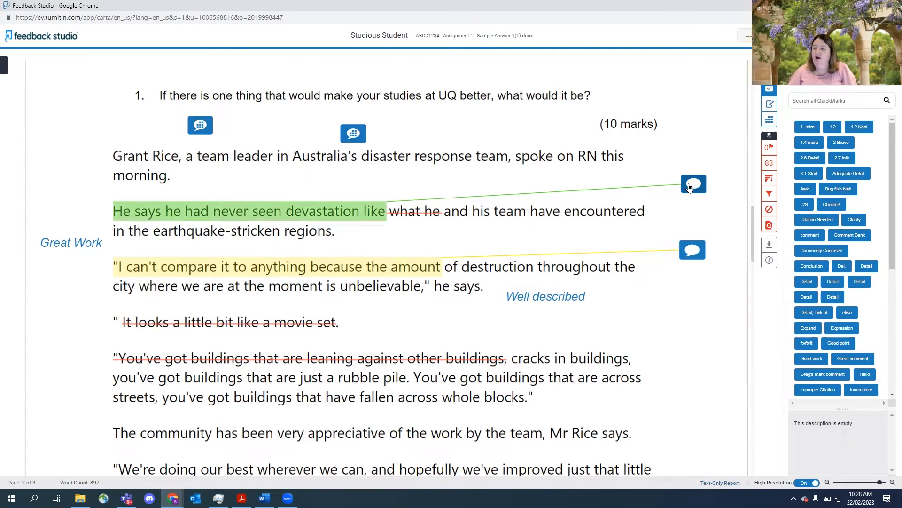
left_click_drag(689, 187, 702, 168)
left_click_drag(694, 254, 707, 296)
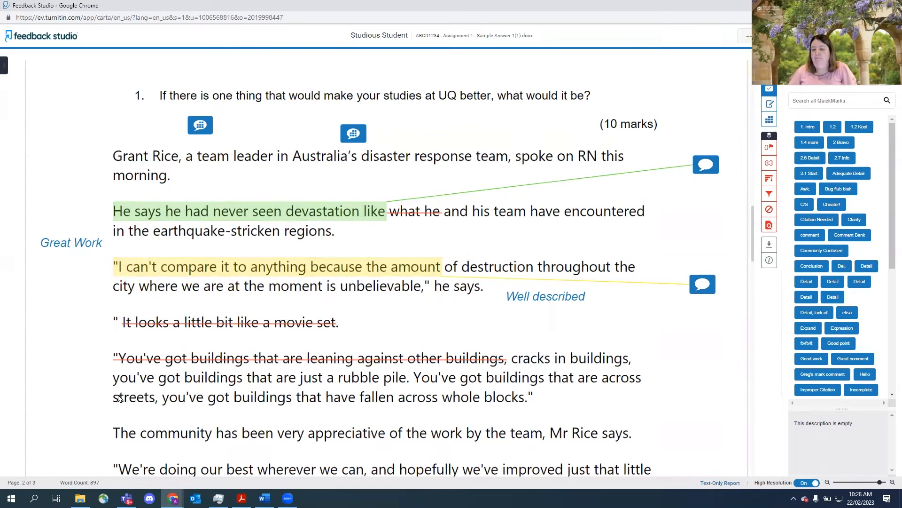
- Attach the Citation Needed QuickMark from the Commonly Used set to "you've got buildings that have fallen"
left_click_drag(190, 402, 392, 402)
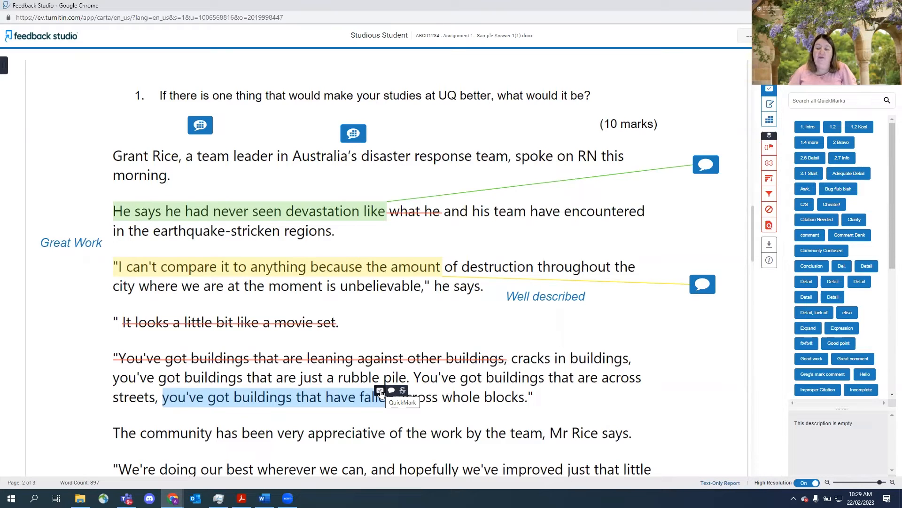
left_click(380, 390)
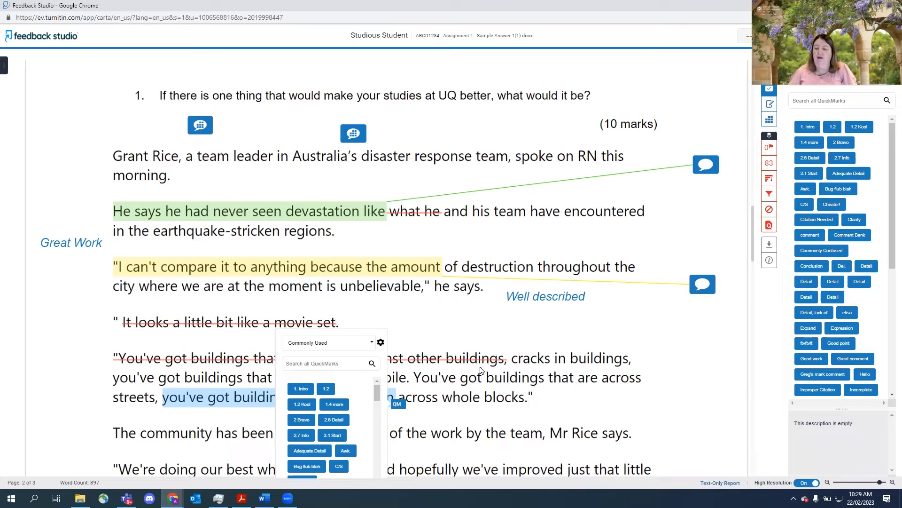
left_click(373, 344)
scroll(372, 378, "down", 2)
left_click_drag(372, 378, 374, 407)
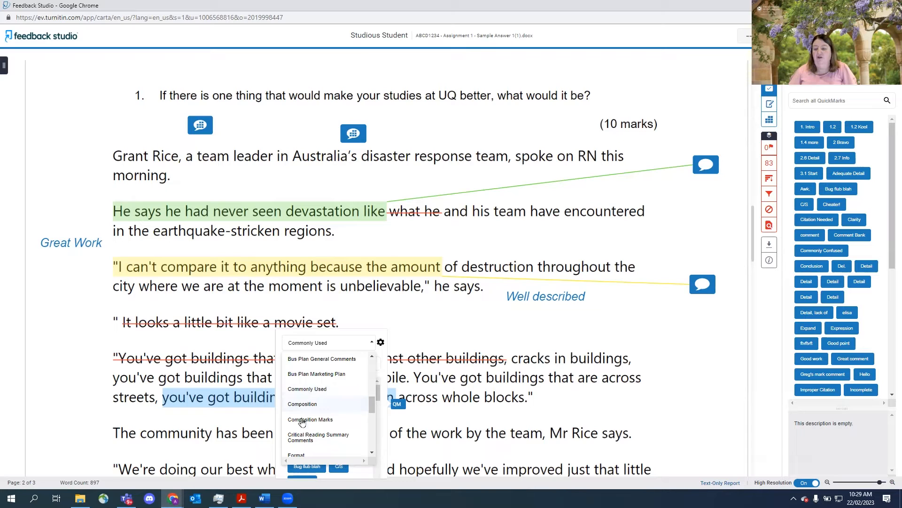
left_click(306, 390)
left_click_drag(380, 396, 381, 409)
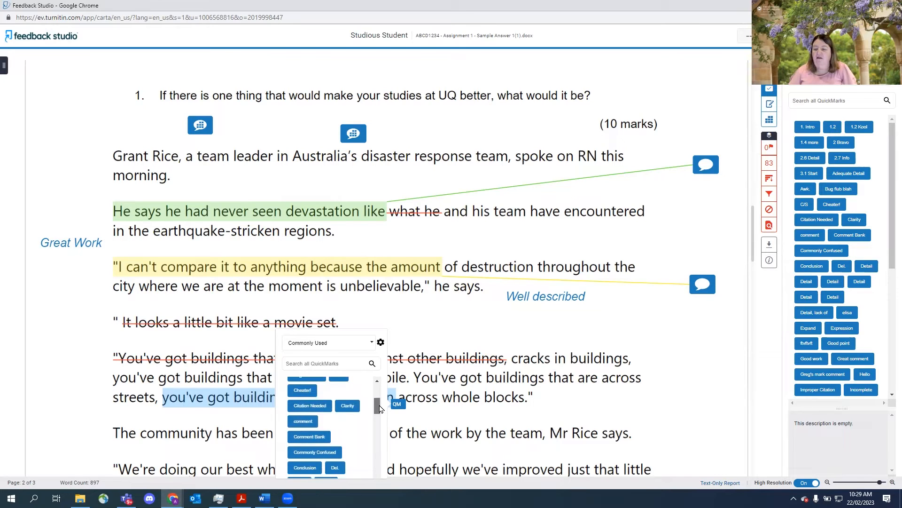
left_click(315, 407)
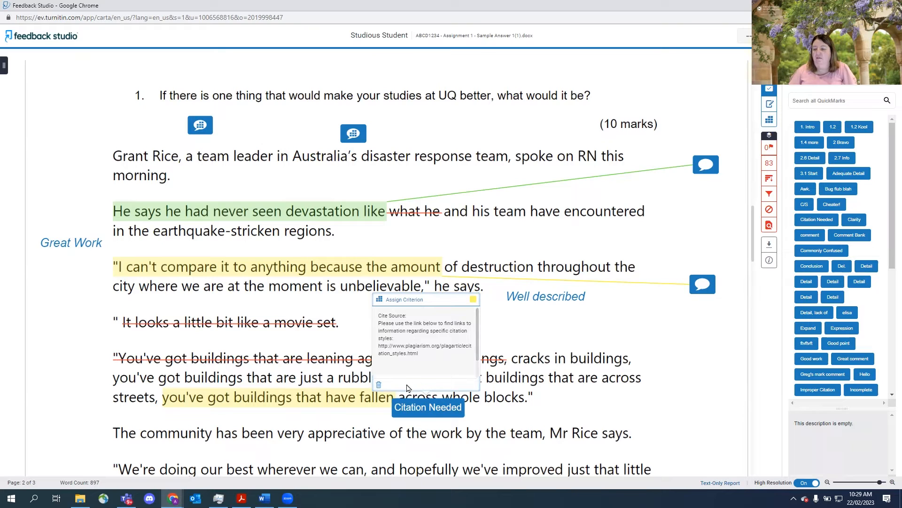
- Move the Citation Needed mark into the right margin and assign it Criterion 1
left_click(419, 408)
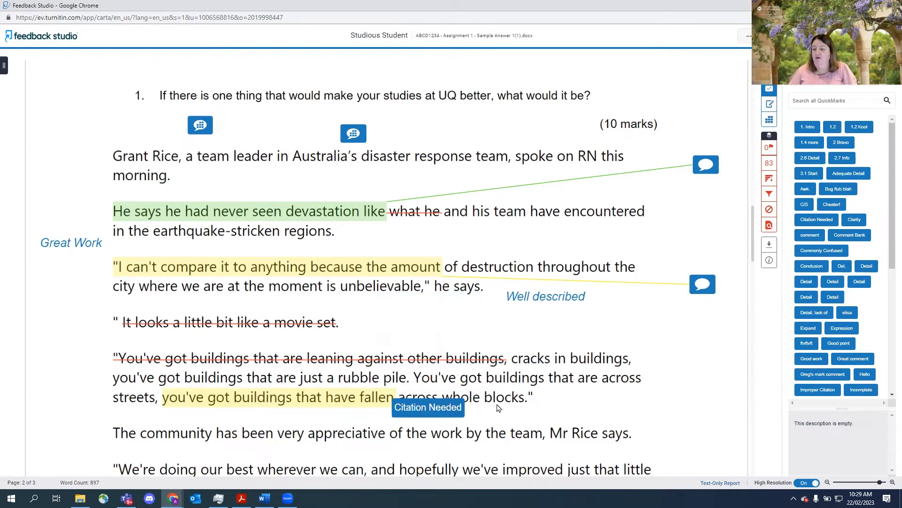
left_click_drag(427, 410, 696, 335)
left_click(683, 336)
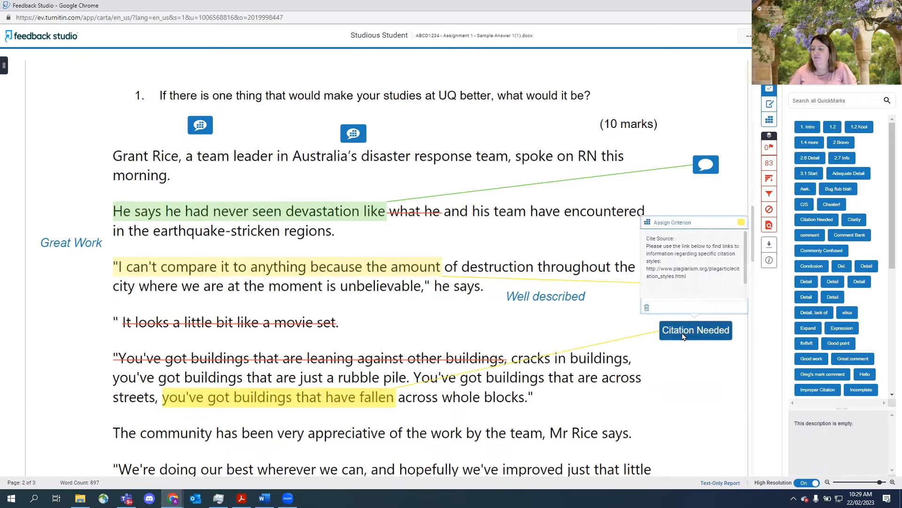
left_click(665, 225)
left_click(666, 234)
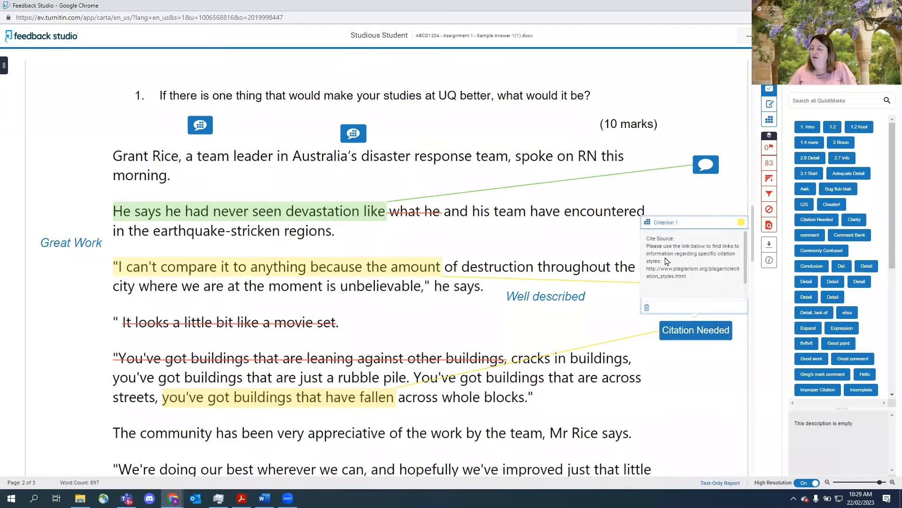
- Add placeholder text to the Citation Needed mark's comment and nudge the mark slightly left
left_click_drag(746, 272, 745, 283)
left_click(691, 292)
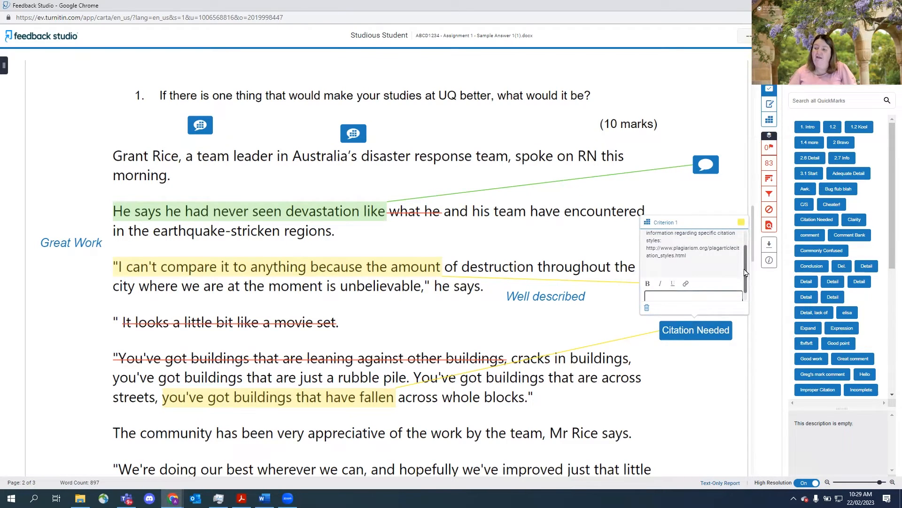
scroll(738, 282, "down", 1)
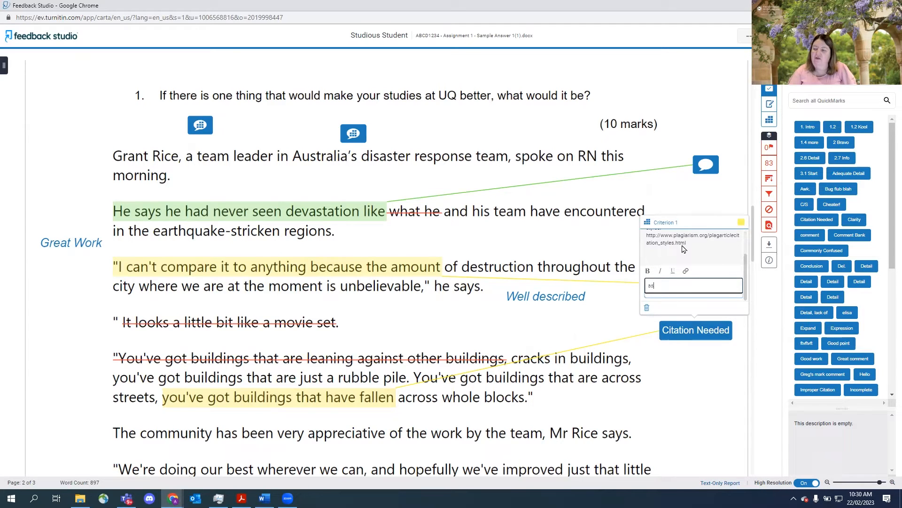
type("as;dkf as;dkf")
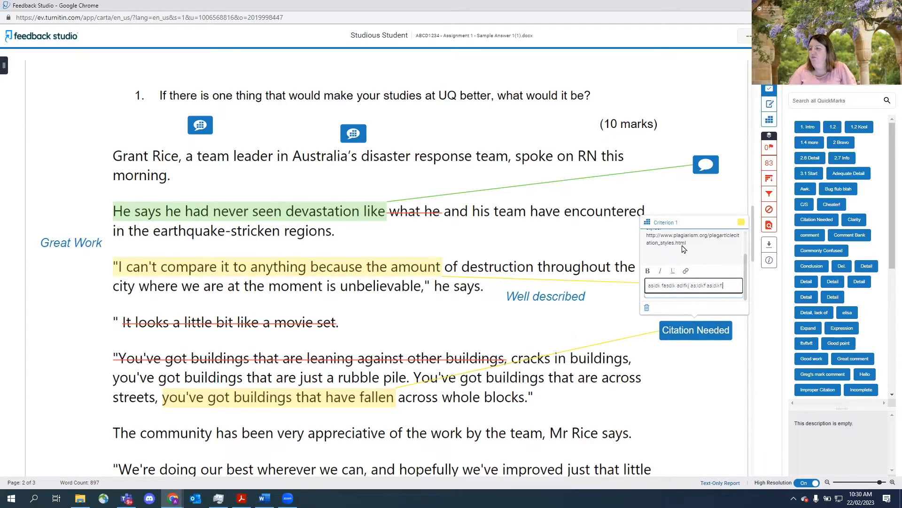
left_click(629, 324)
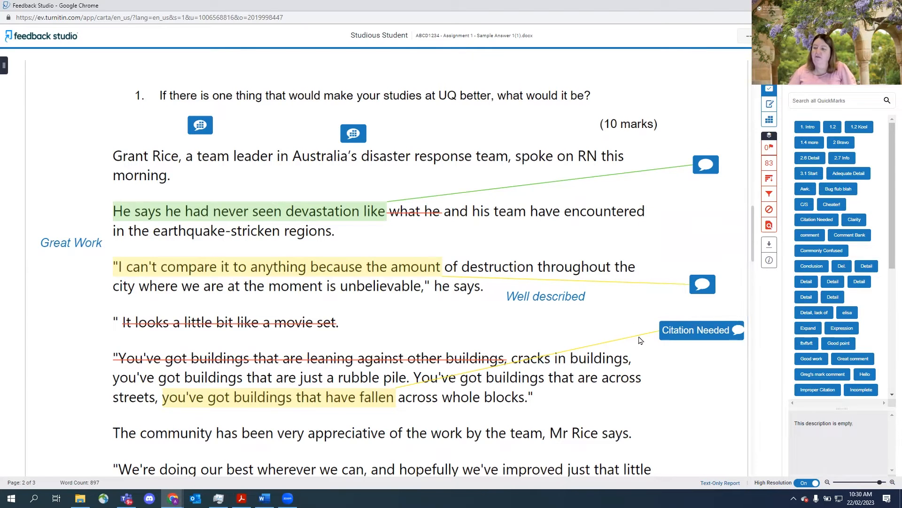
left_click_drag(698, 334, 674, 331)
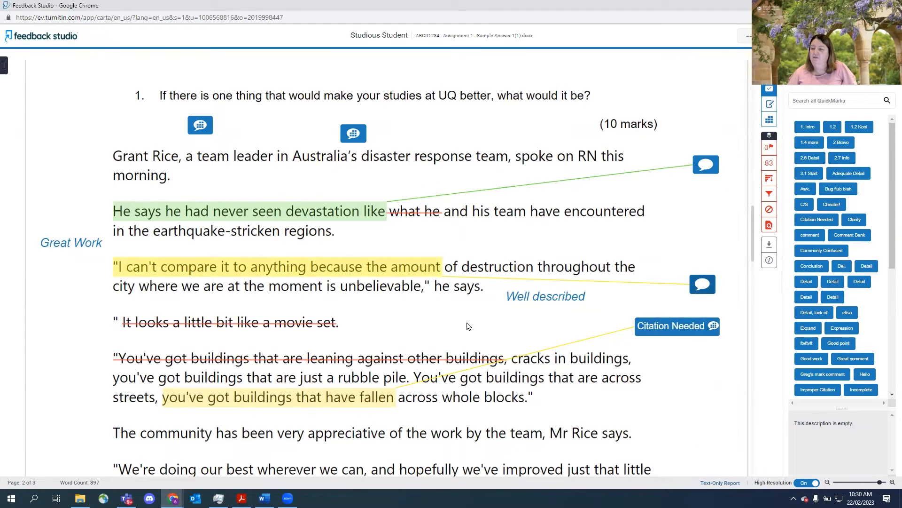
- Link the Expand QuickMark to "disaster response team," placing its mark below the fourth paragraph
left_click_drag(365, 160, 513, 161)
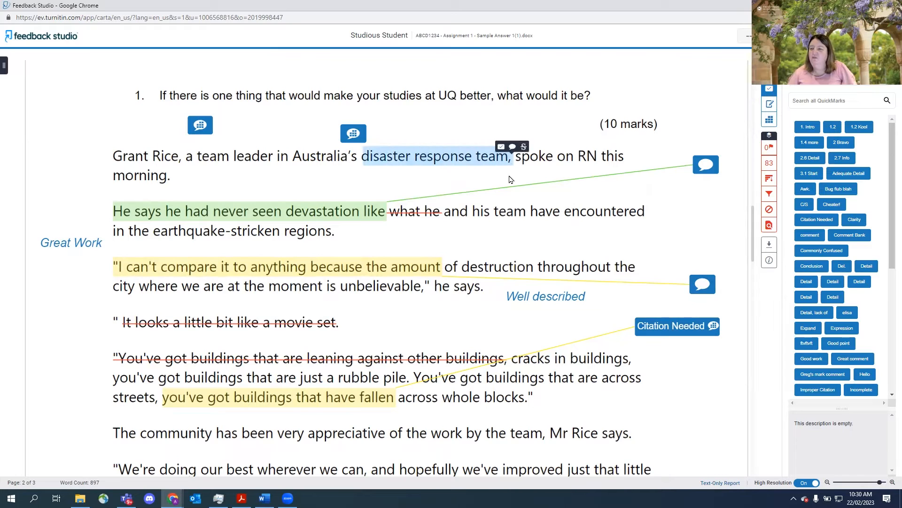
left_click(501, 146)
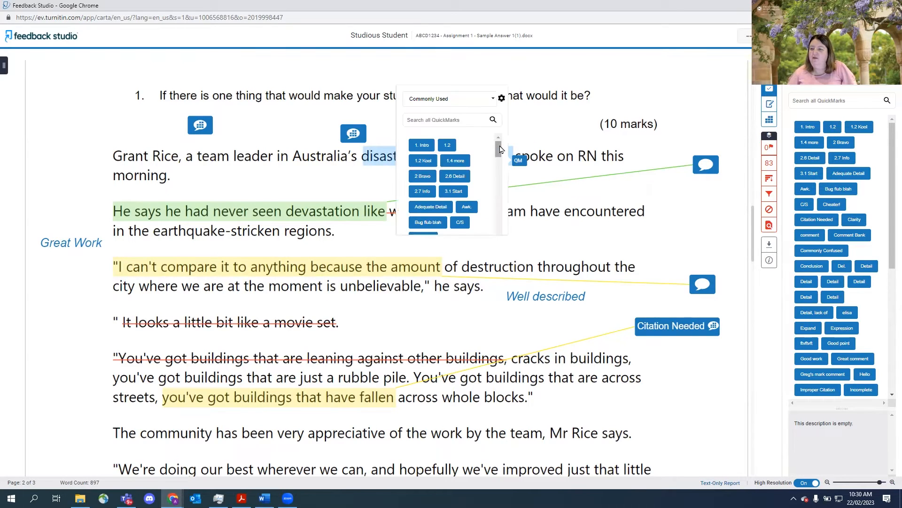
left_click(492, 101)
left_click(492, 103)
mouse_move(499, 148)
left_mouse_down()
mouse_move(499, 185)
mouse_move(498, 144)
left_mouse_up()
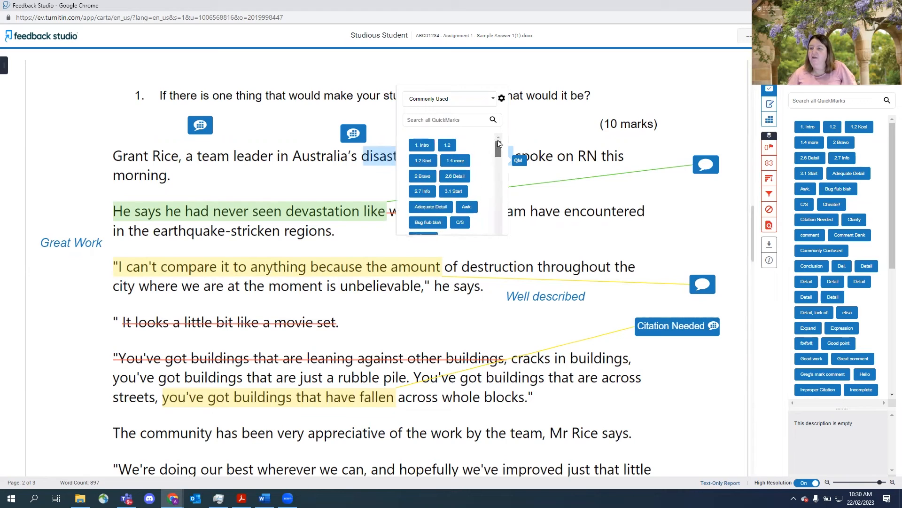
left_click(536, 78)
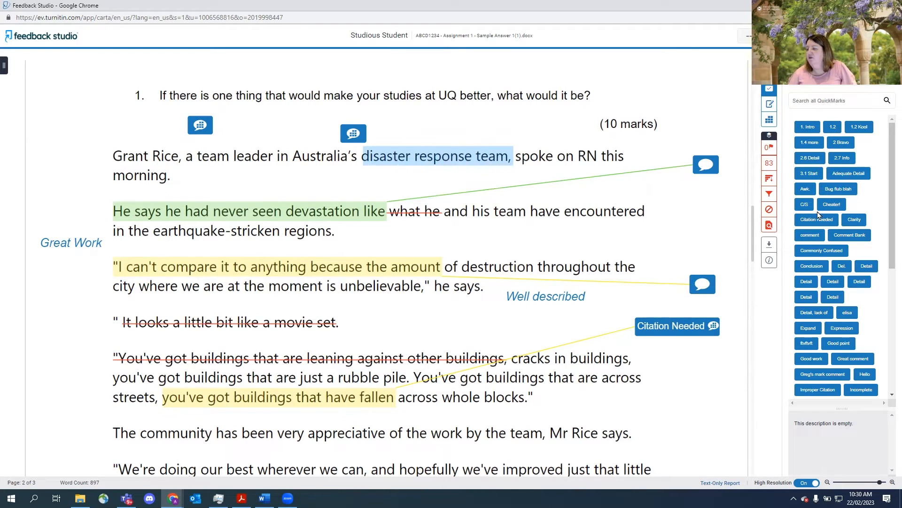
left_click_drag(810, 337, 551, 420)
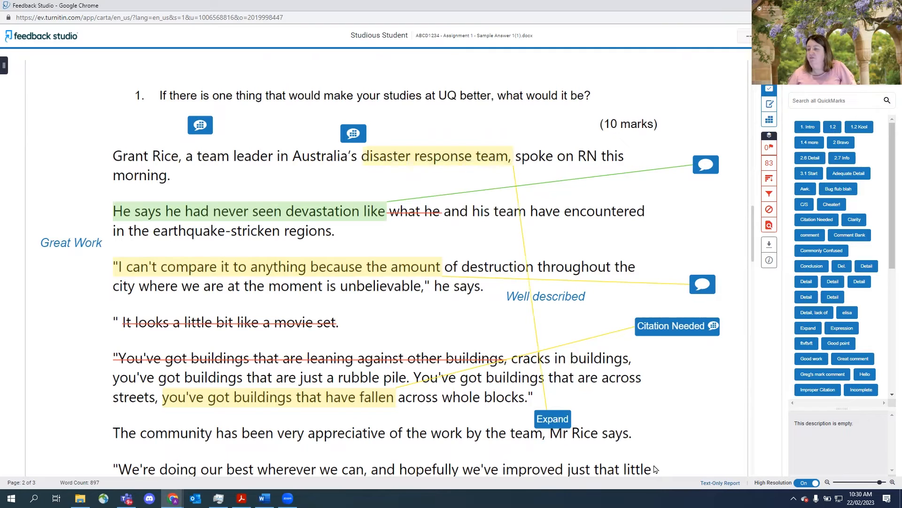
- Place a Commonly Confused QuickMark in the right margin beside the fourth paragraph
left_click_drag(400, 470, 566, 473)
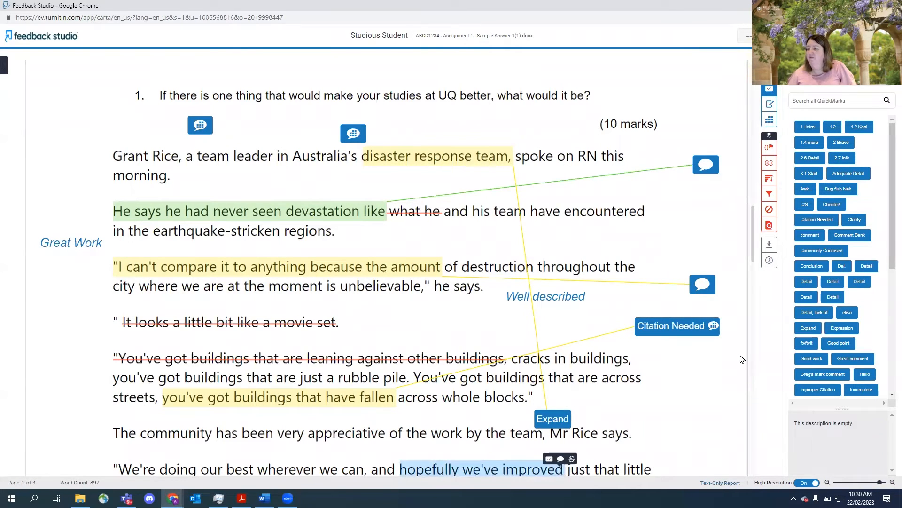
left_click(812, 267)
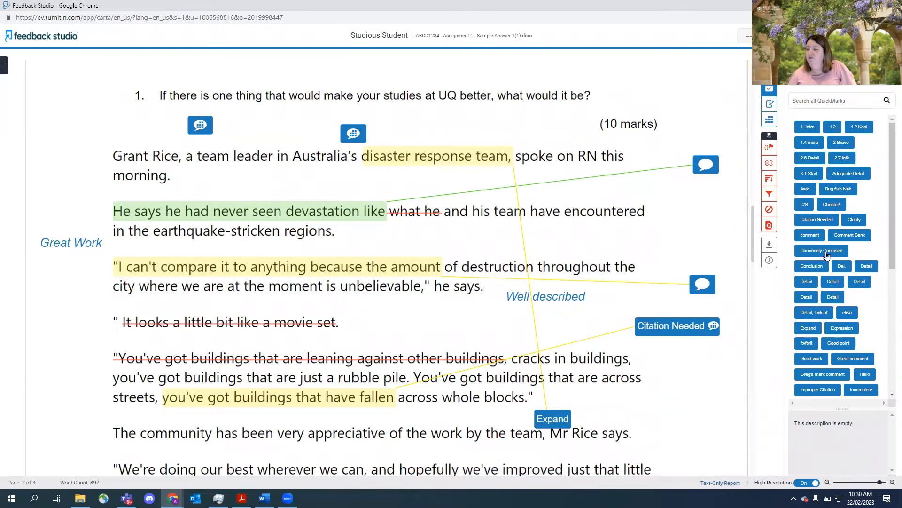
left_click_drag(812, 254, 672, 407)
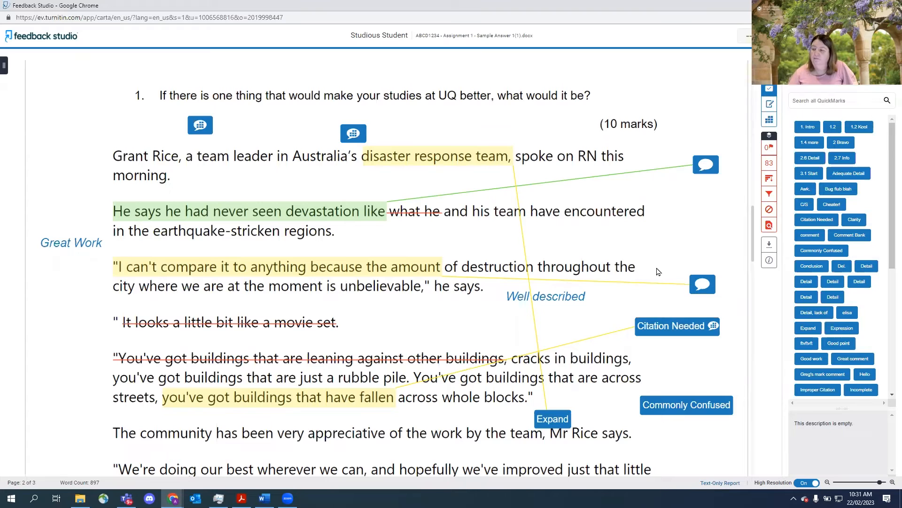
- Drop a Good point QuickMark above the third paragraph and an Expression QuickMark in the left margin
left_click(839, 346)
left_click_drag(839, 346, 356, 258)
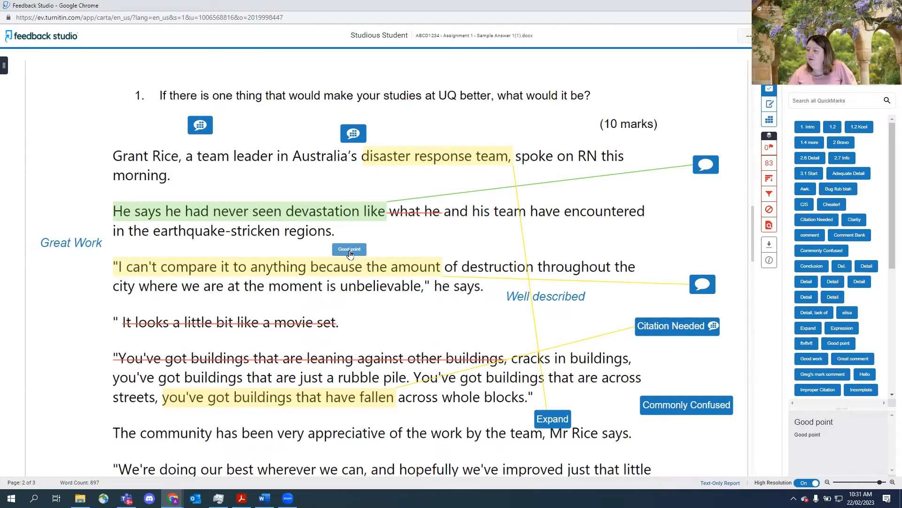
mouse_move(841, 329)
left_mouse_down()
mouse_move(555, 369)
mouse_move(61, 382)
mouse_move(83, 372)
left_mouse_up()
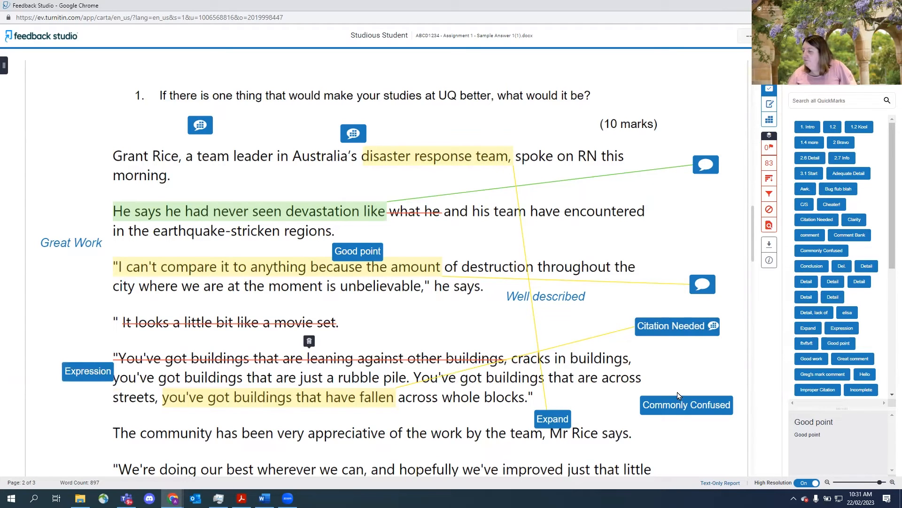
- Drop an Improper Citation QuickMark above the fifth paragraph and open the Expression mark's comment
mouse_move(823, 392)
left_mouse_down()
mouse_move(394, 353)
mouse_move(383, 341)
left_mouse_up()
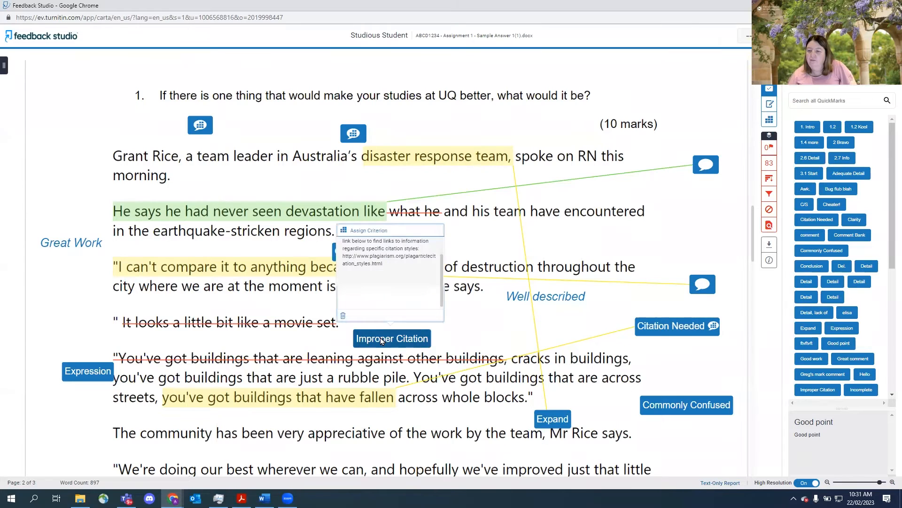
left_click(381, 341)
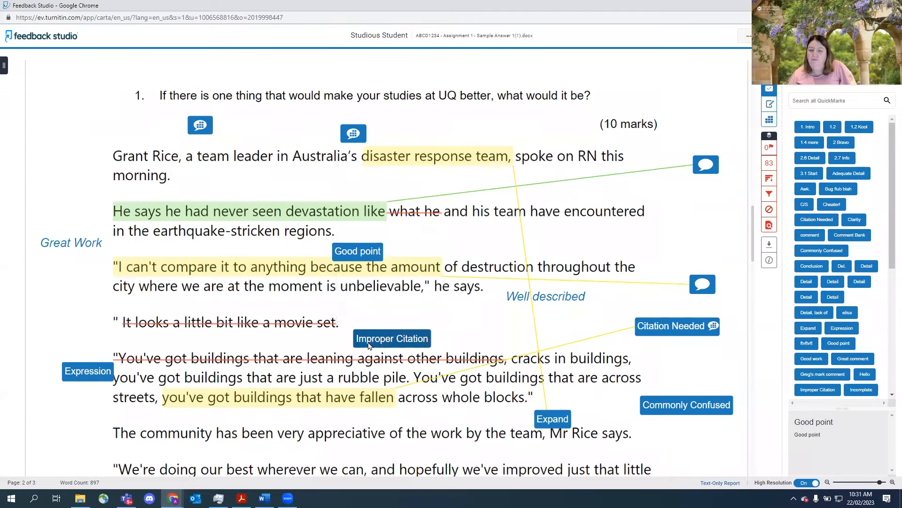
left_click(93, 372)
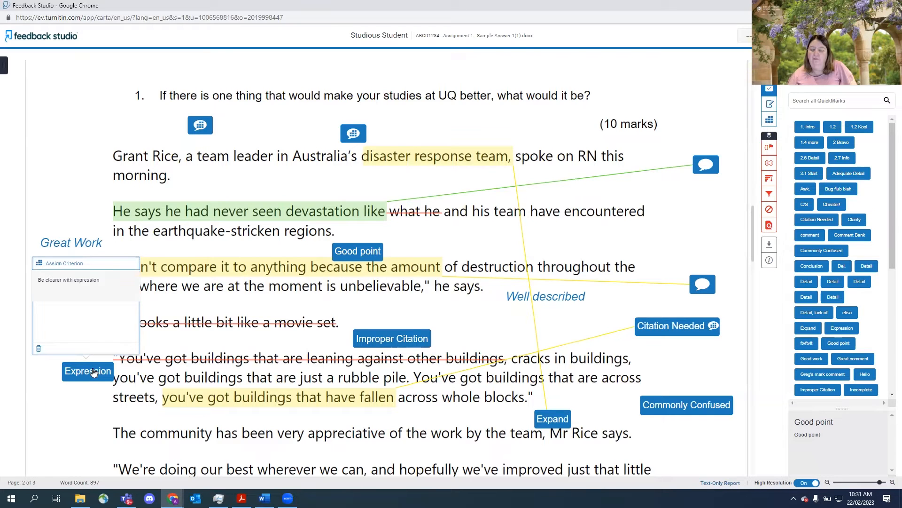
left_click(93, 372)
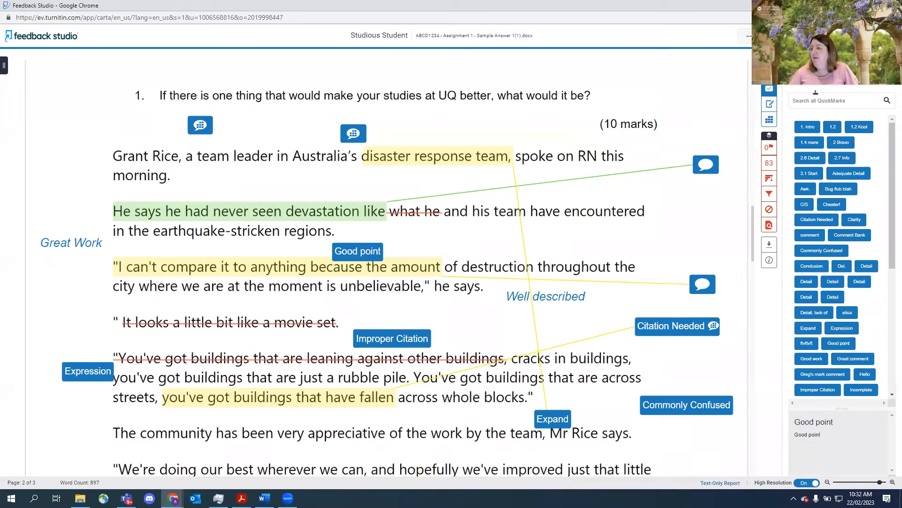
- Close the QuickMarks side panel to widen the paper view
left_click(890, 61)
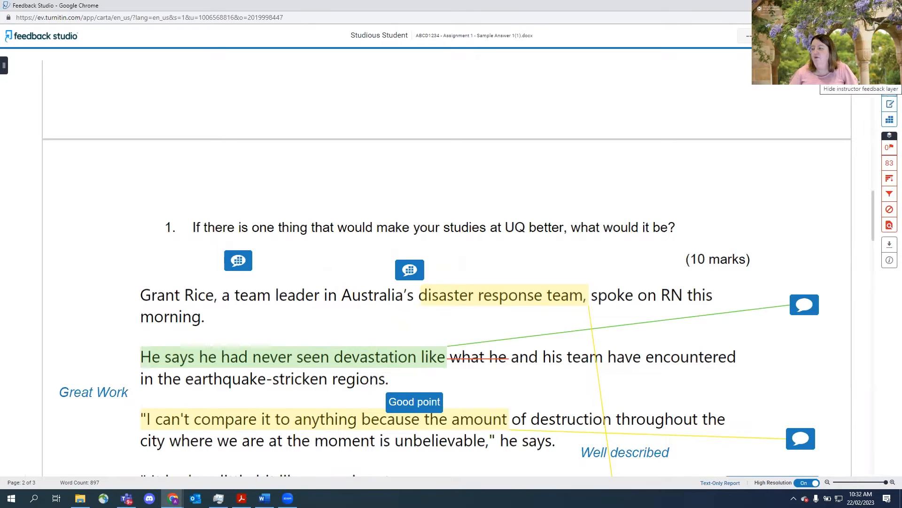
left_click(890, 104)
left_click(890, 88)
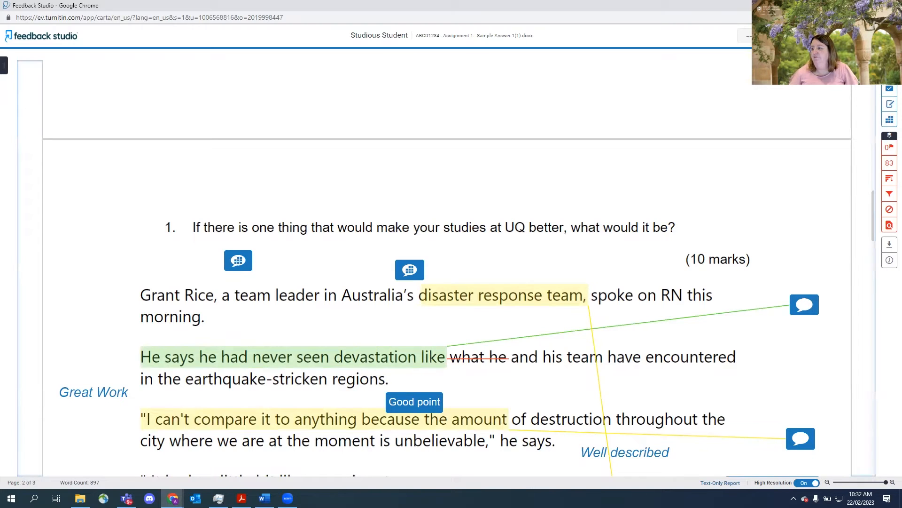
- Hide the instructor feedback layer to view the unmarked paper, and show it again
left_click(889, 77)
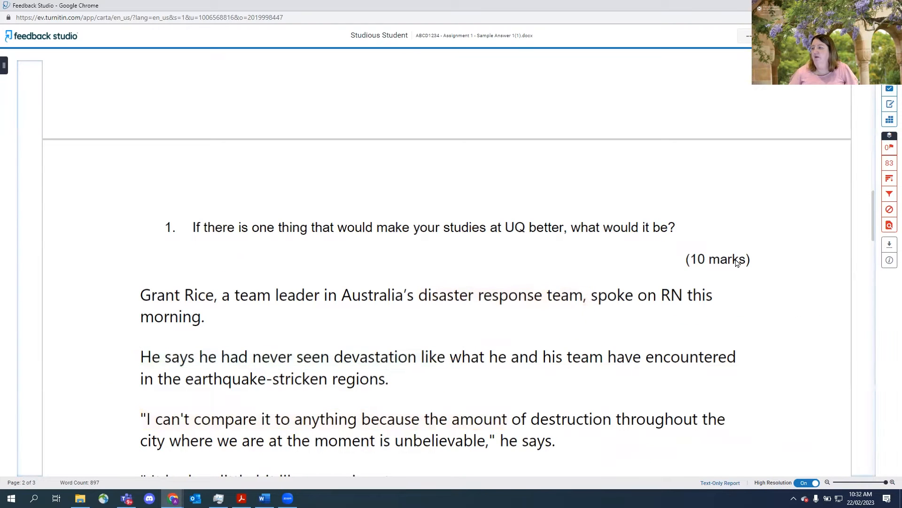
scroll(737, 263, "down", 1)
scroll(737, 264, "up", 1)
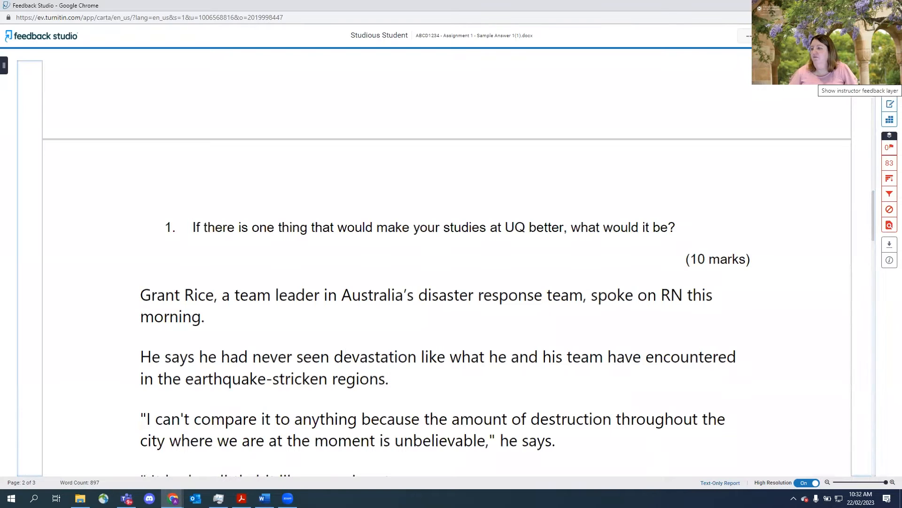
left_click(890, 88)
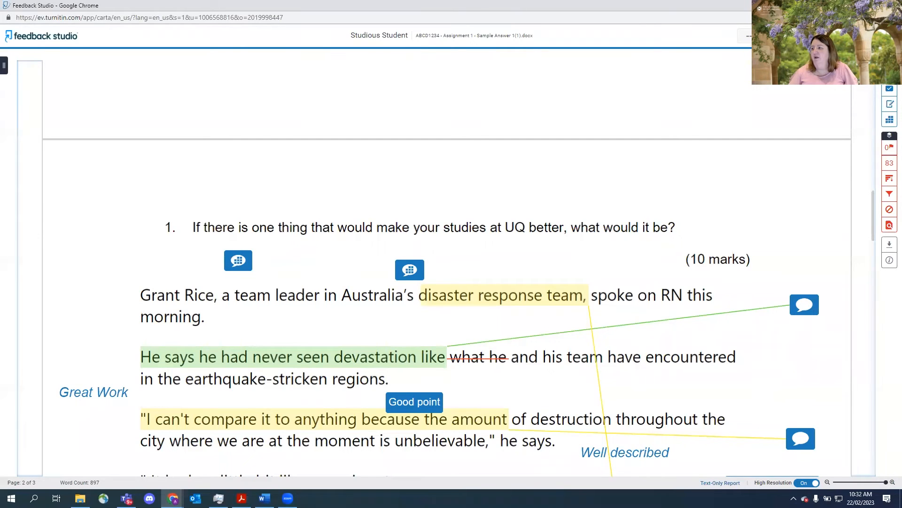
- Close Feedback Studio and return to the Assessment 1 - Critical Film Analysis page in Blackboard
left_click(891, 6)
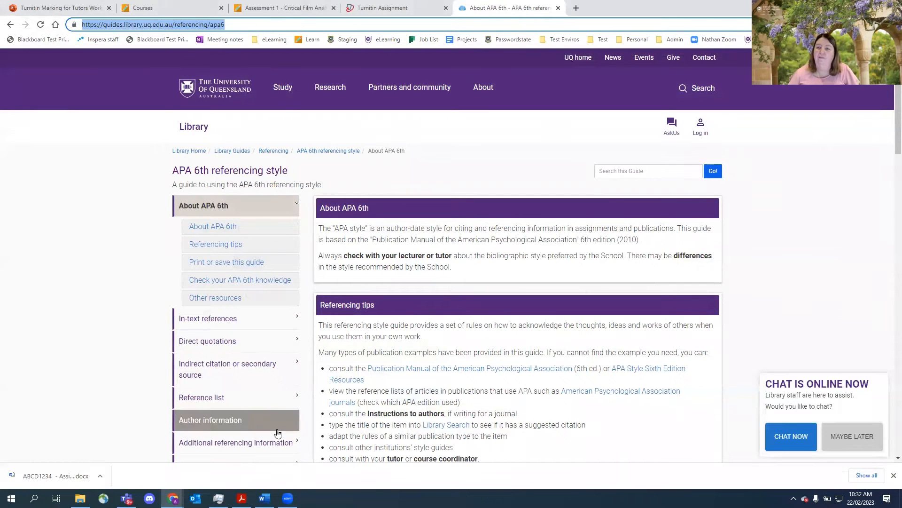
left_click(278, 9)
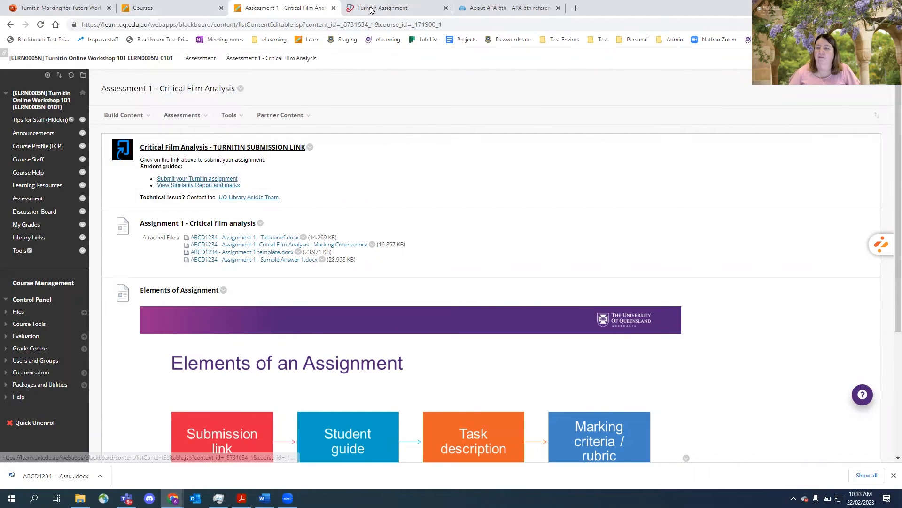
- Open the sample answer submission in Feedback Studio from the Turnitin assignment inbox and maximise its window
left_click(372, 8)
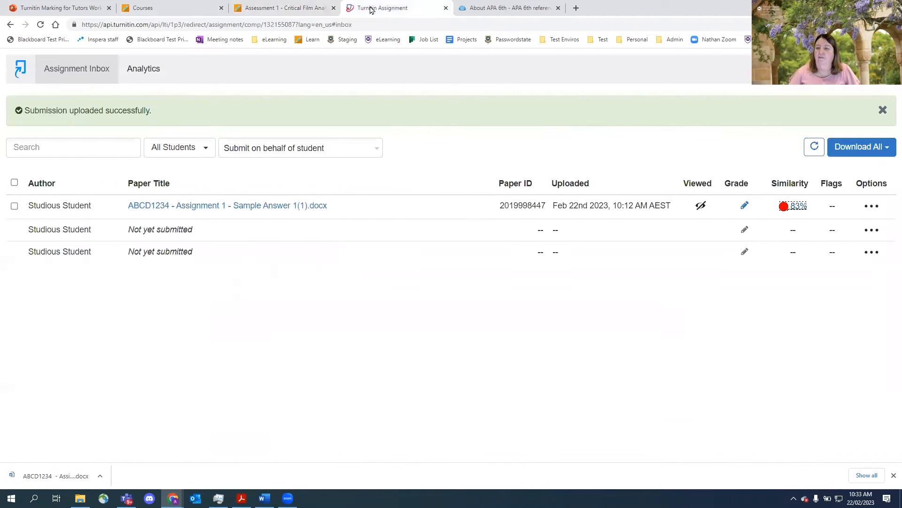
left_click(745, 206)
left_click(601, 240)
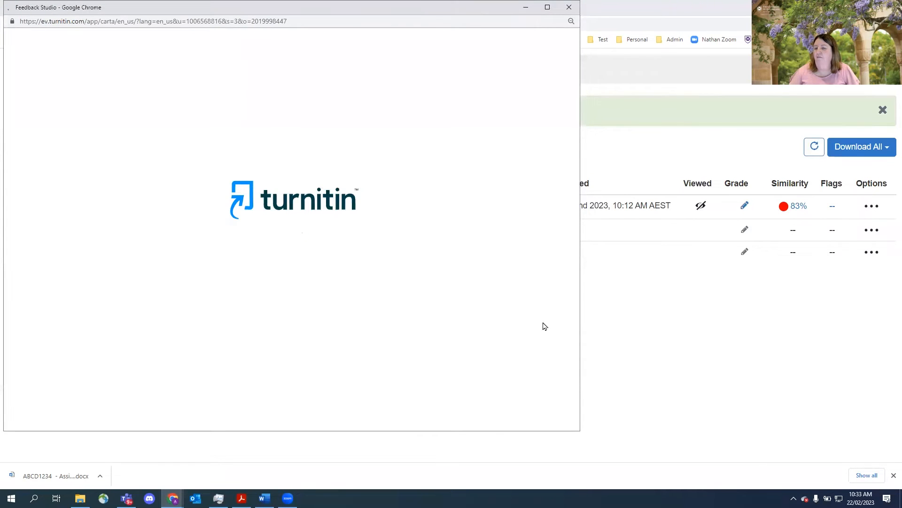
left_click(547, 8)
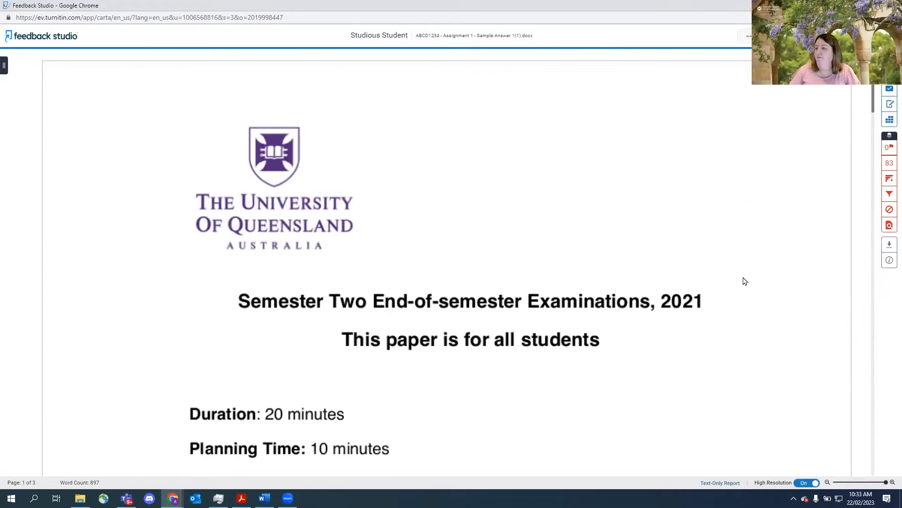
- Open the QuickMarks manager and browse the list of existing QuickMark sets
left_click(889, 90)
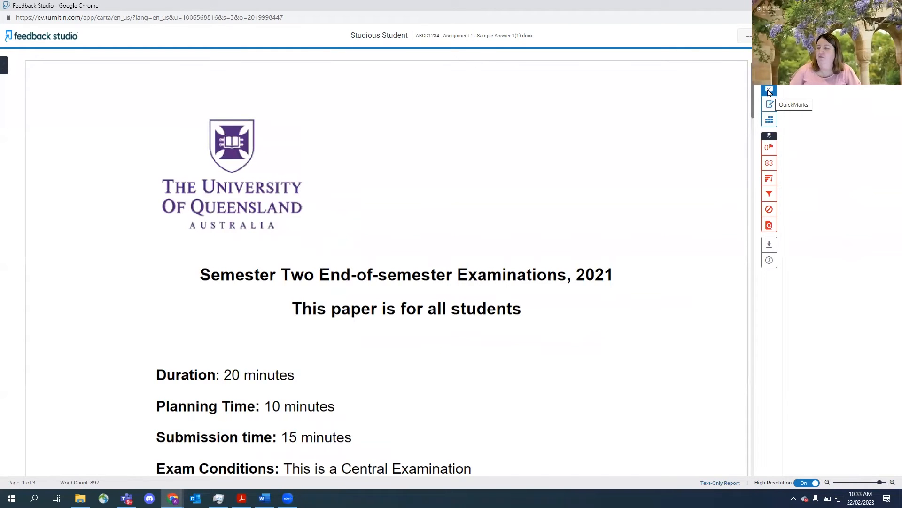
left_click(769, 92)
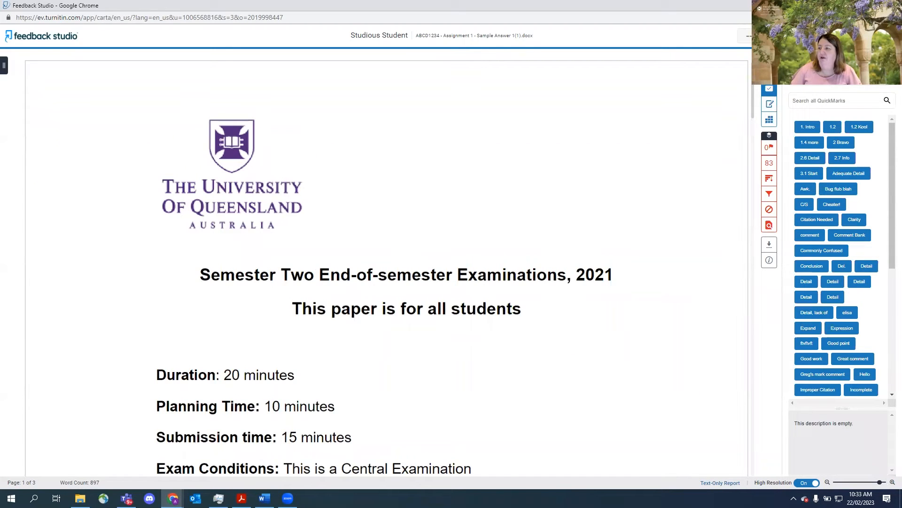
left_click(886, 79)
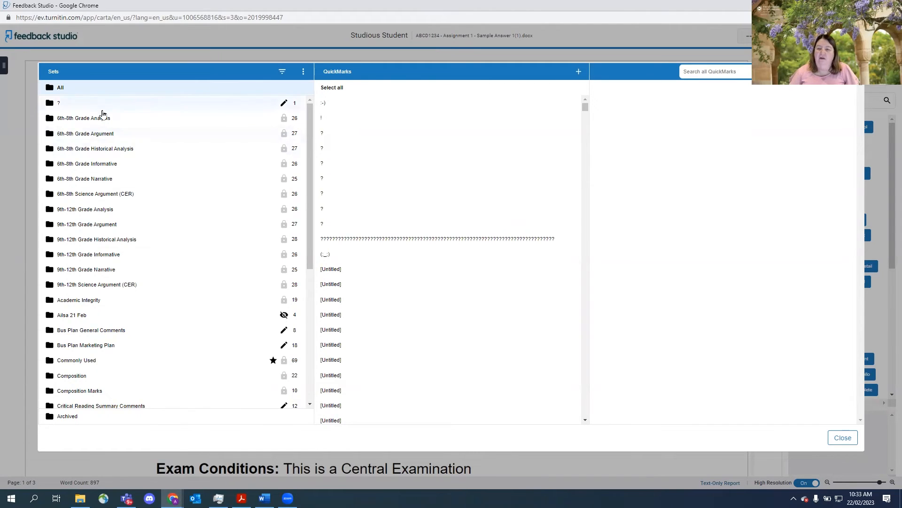
scroll(102, 123, "down", 3)
scroll(102, 123, "down", 3)
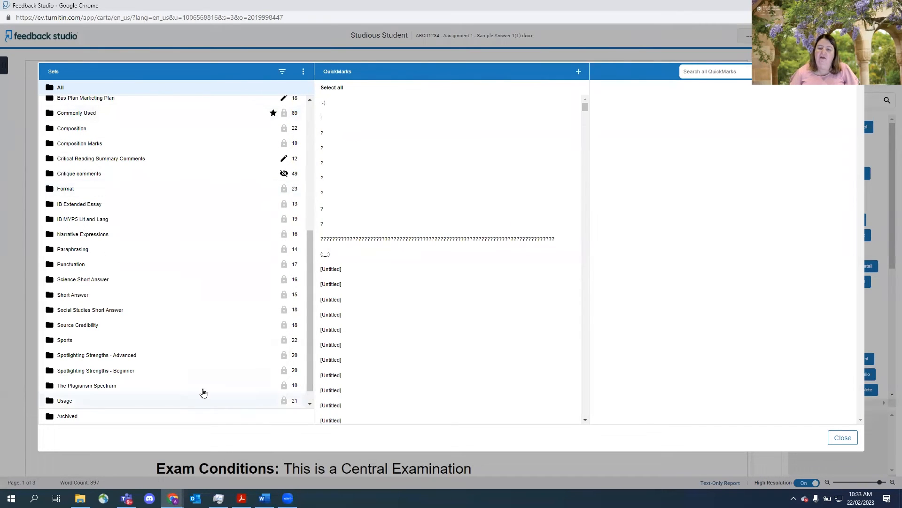
scroll(189, 390, "up", 5)
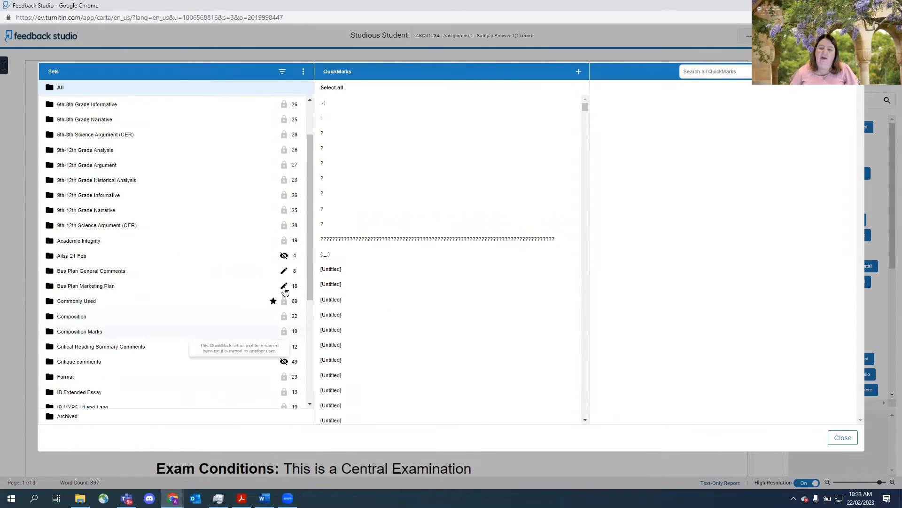
scroll(183, 218, "up", 2)
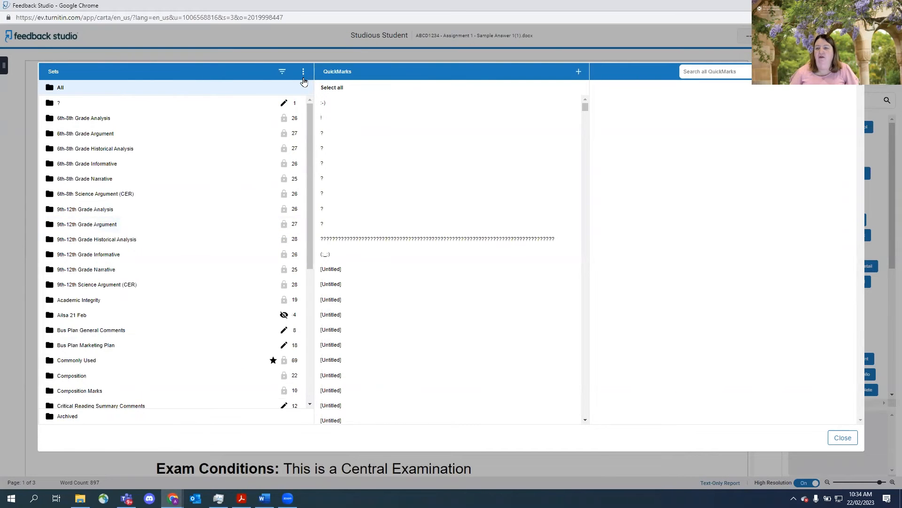
- Create a new QuickMark set titled with the tutor's first name followed by "22 Feb 2023 workshop"
left_click(303, 75)
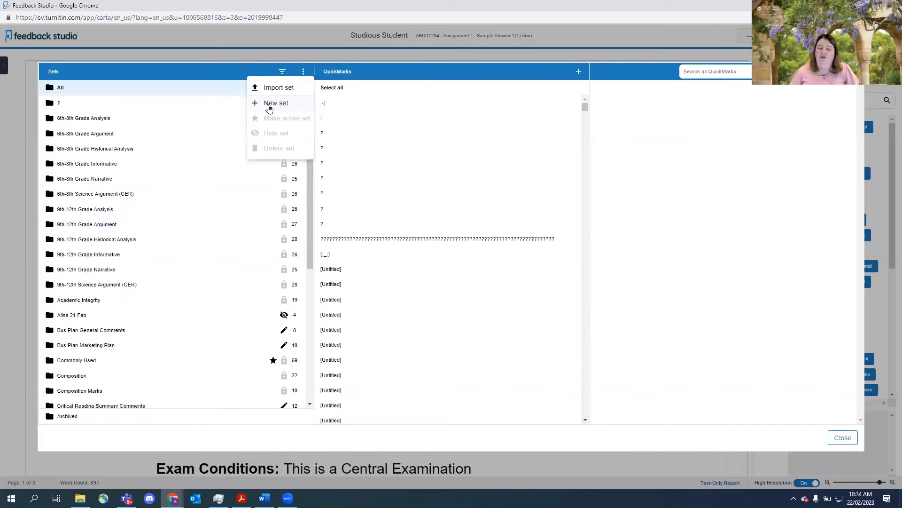
left_click(269, 104)
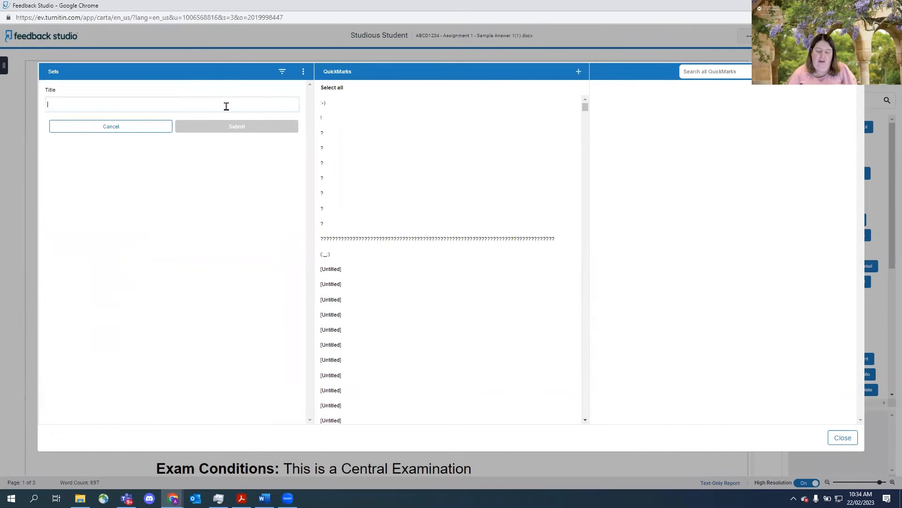
type("Allsa")
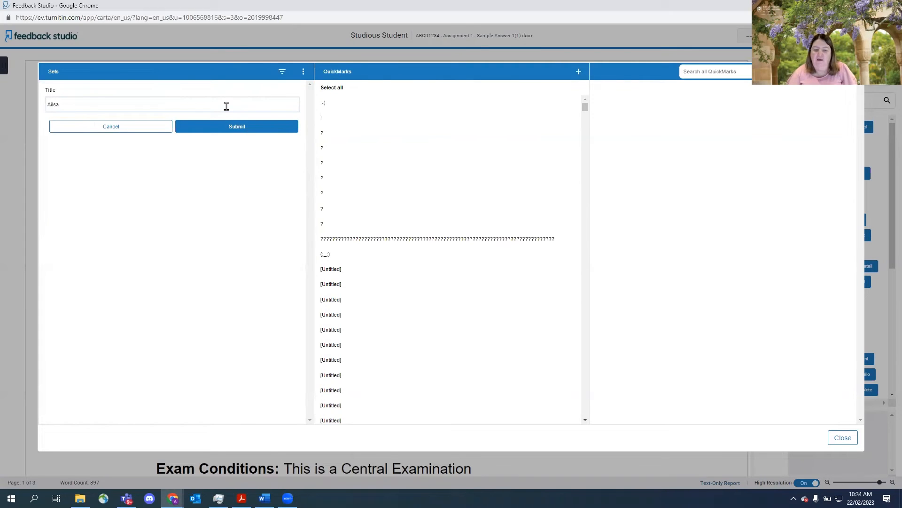
type(" 22 Fe ")
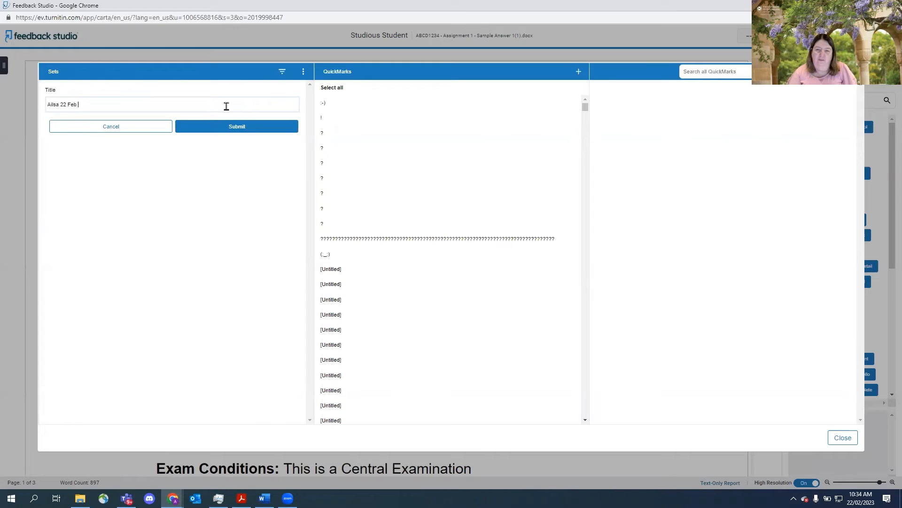
type(" workshop")
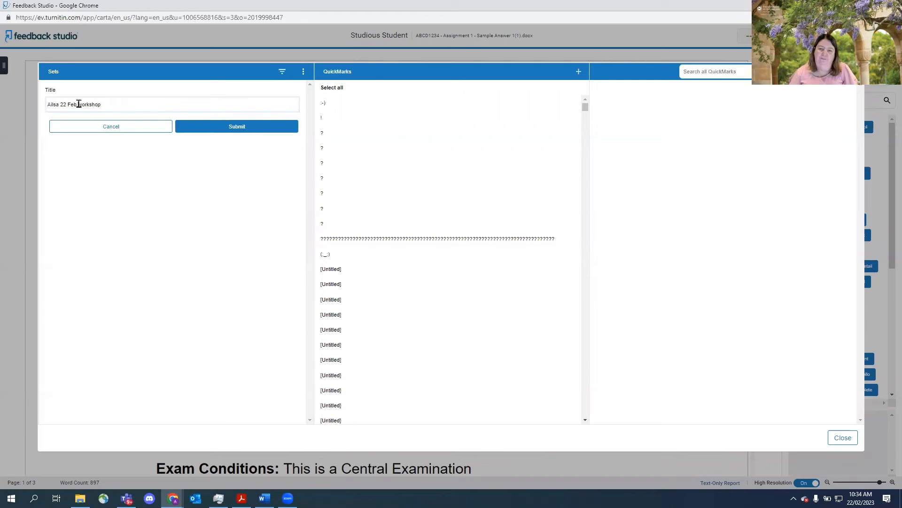
type("2023")
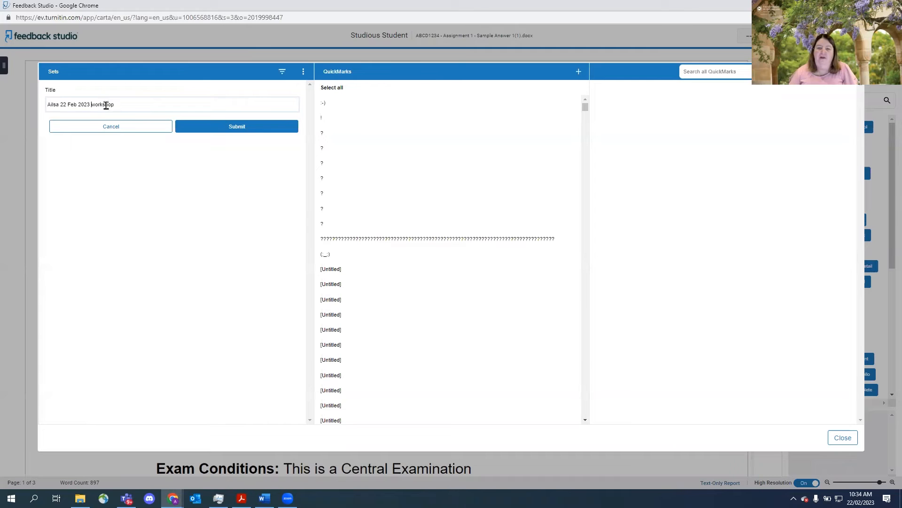
left_click_drag(121, 105, 47, 104)
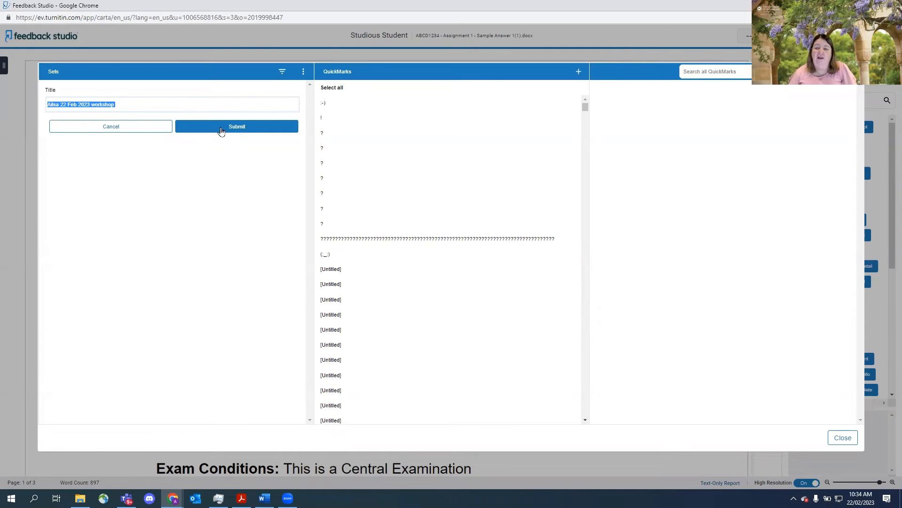
left_click(238, 132)
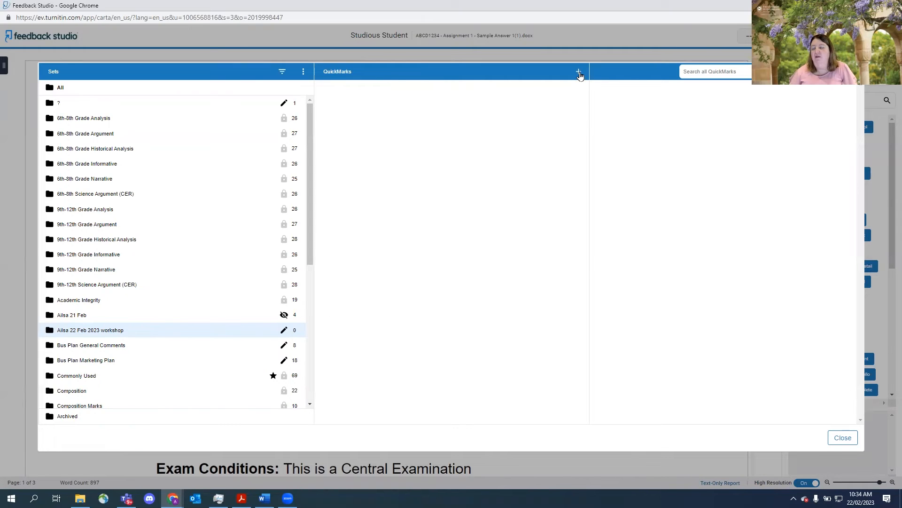
- Start a new QuickMark in the workshop set with the description "More detailed information would improve your argument."
left_click(580, 74)
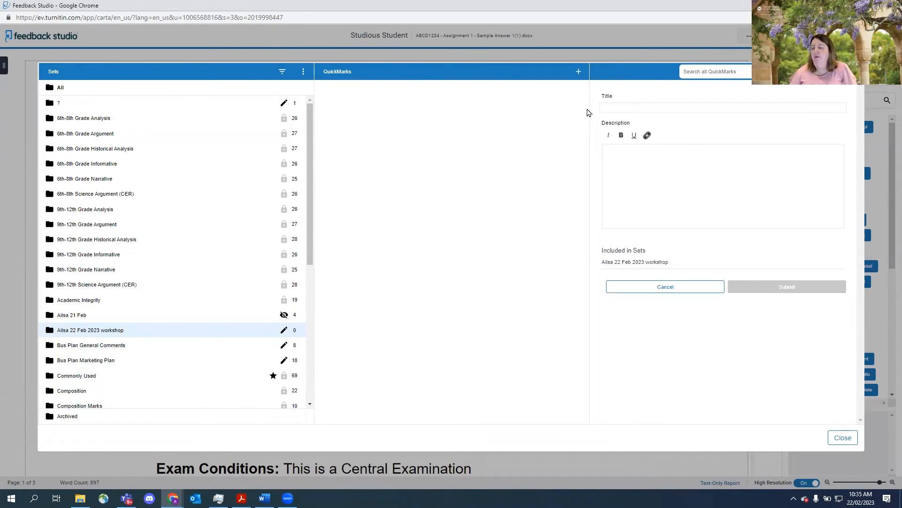
left_click(615, 155)
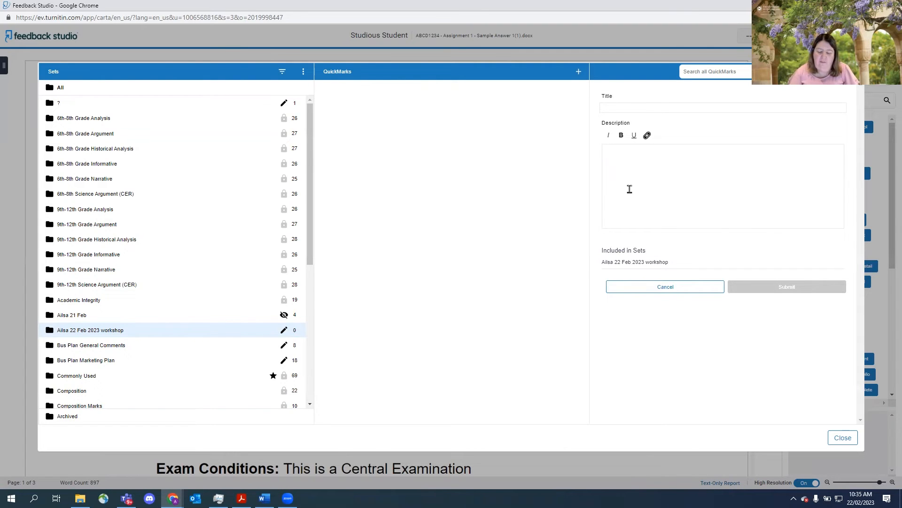
type("Mo")
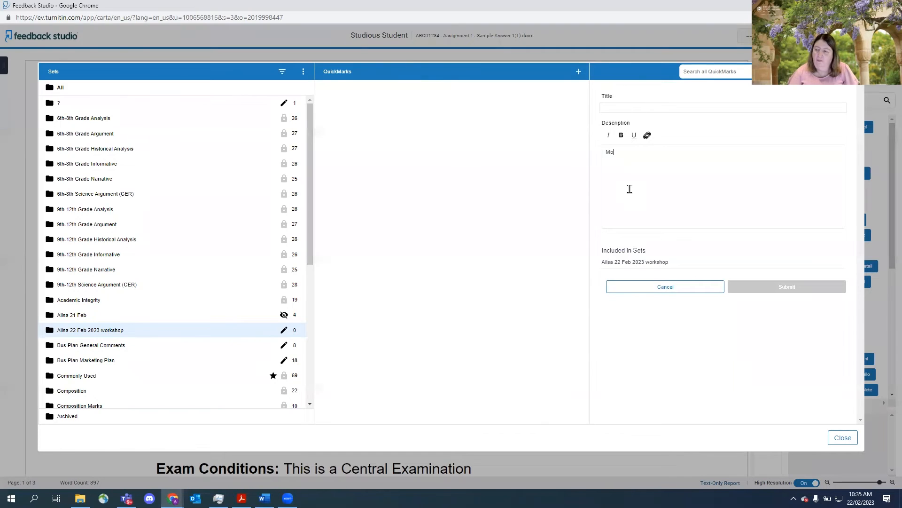
type("re deta")
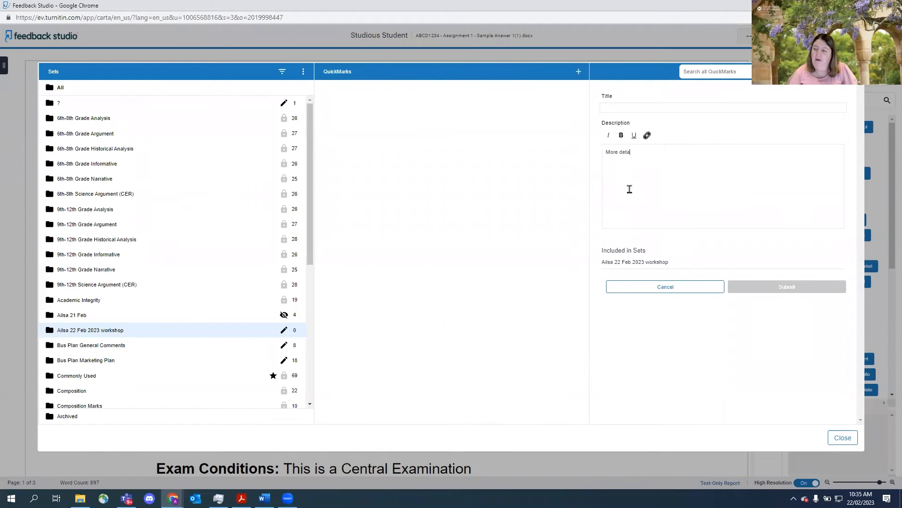
type("iled information ")
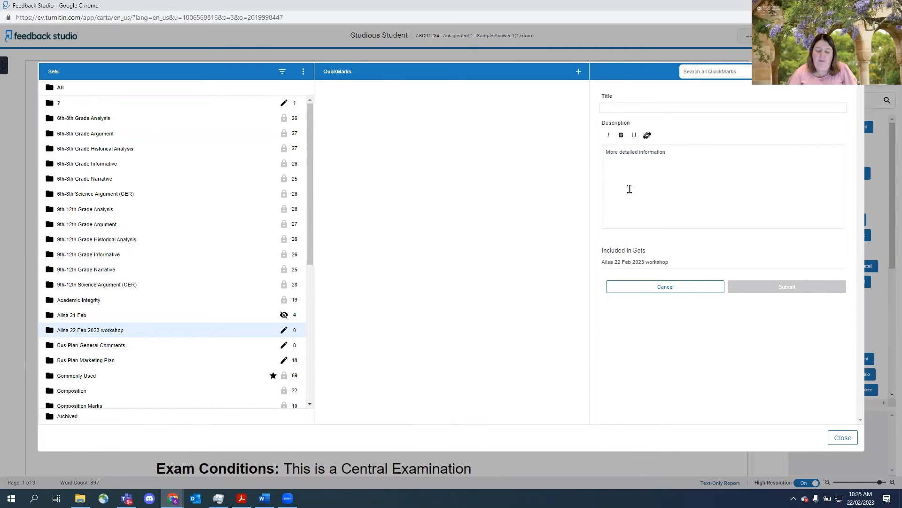
type("would improve your arg")
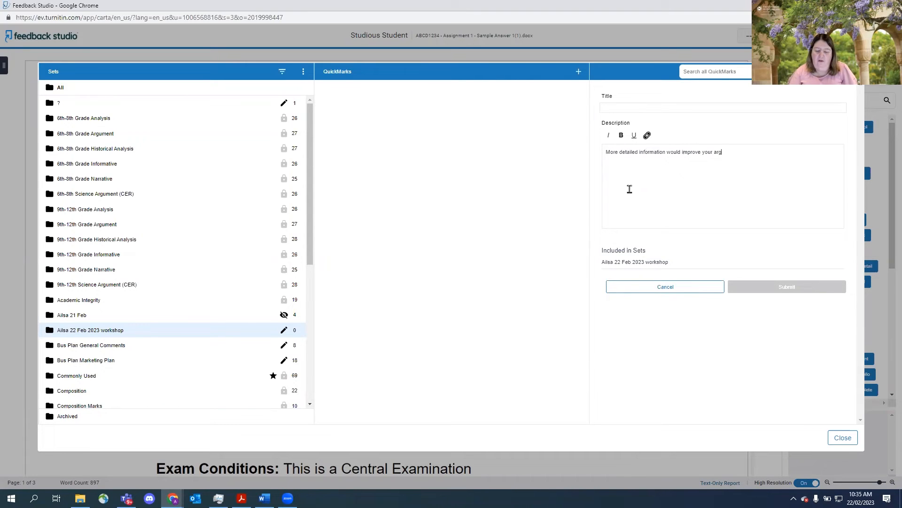
type("ument.")
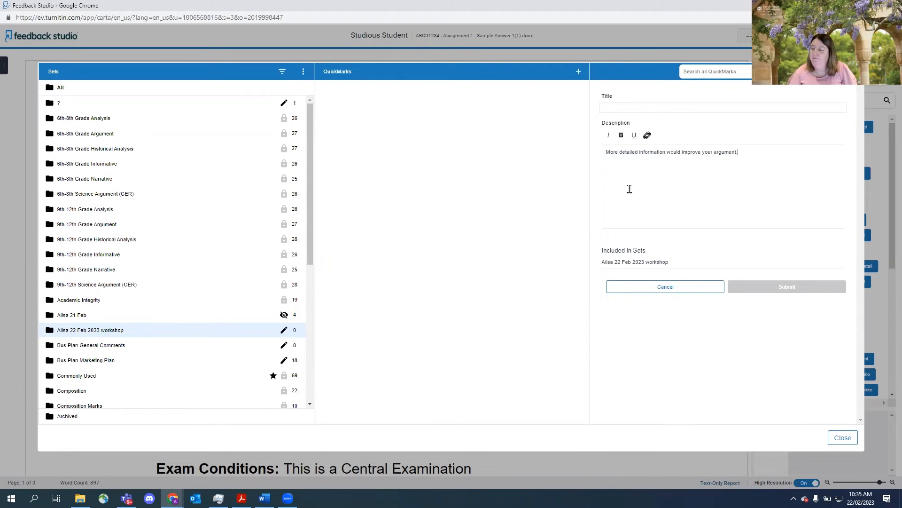
mouse_move(745, 151)
left_mouse_down()
mouse_move(599, 155)
mouse_move(744, 155)
left_mouse_up()
left_click(683, 197)
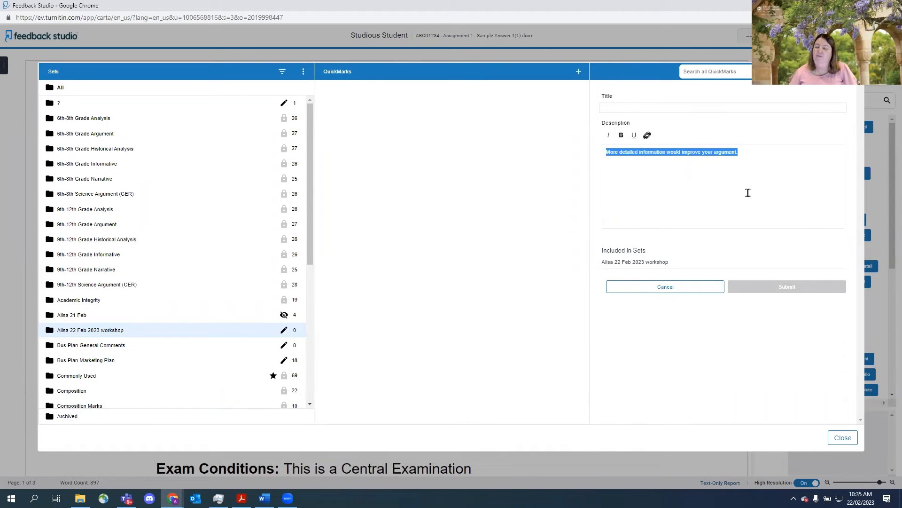
- Title the new QuickMark "1 Detail" and submit it to the set
left_click(614, 105)
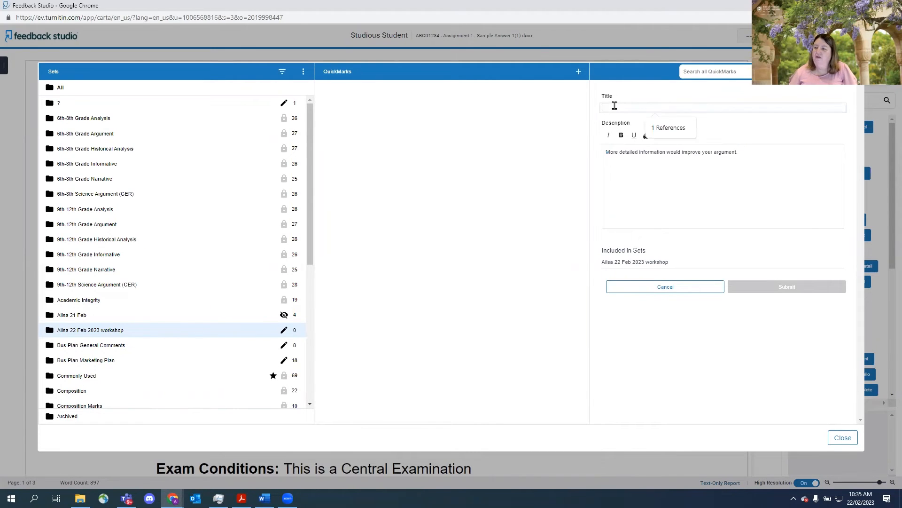
type("Detail")
left_click(649, 197)
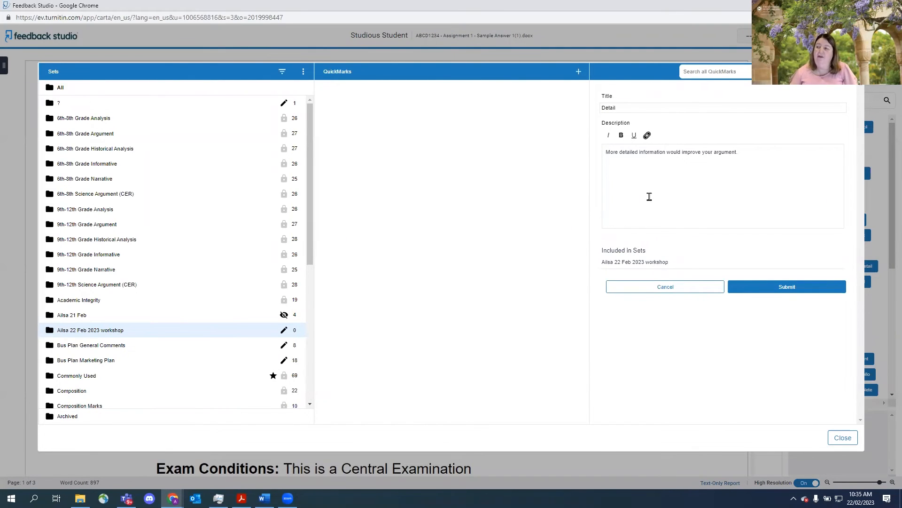
left_click(604, 105)
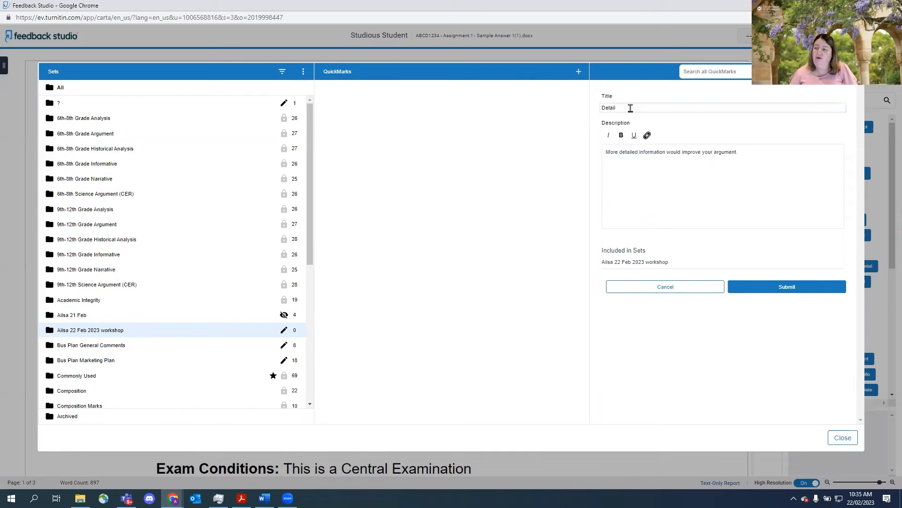
type("1")
left_click(783, 290)
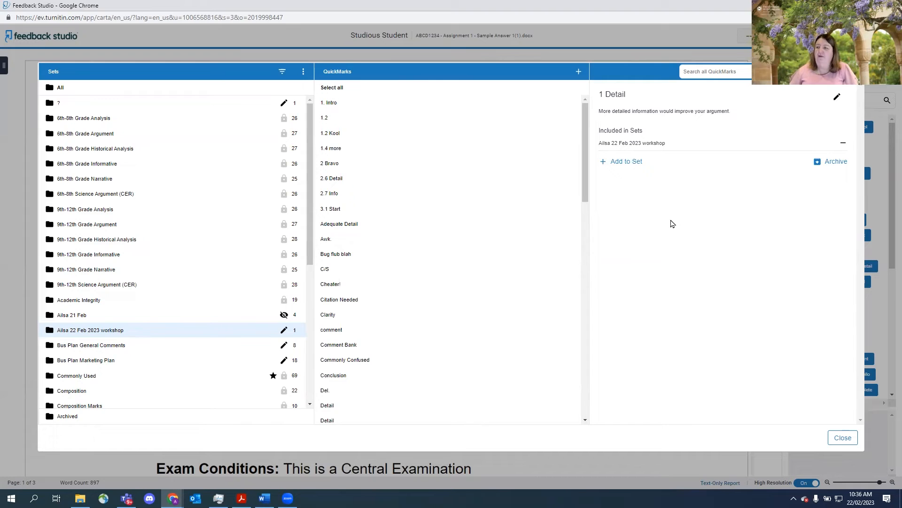
- In the 22 Feb 2023 workshop set, create a QuickMark titled "Great" with description "Great work you have done an excellent assignment."
left_click(579, 73)
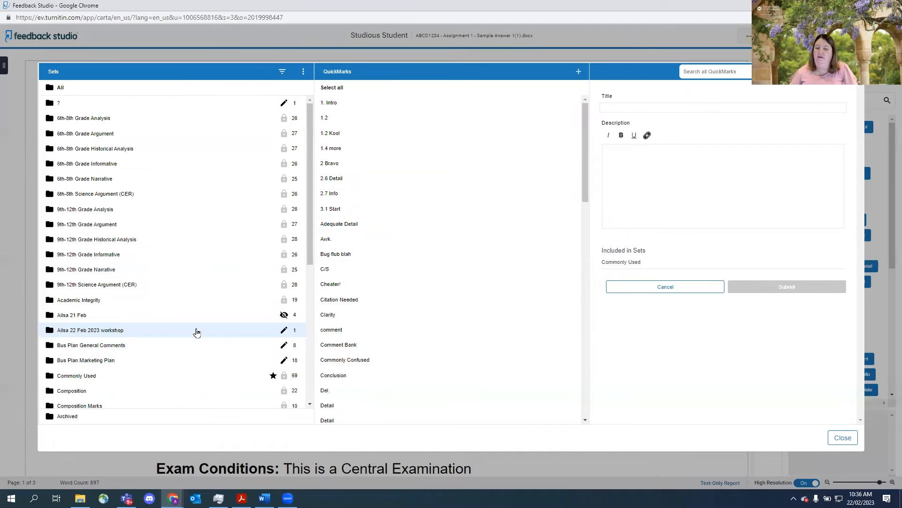
left_click(283, 330)
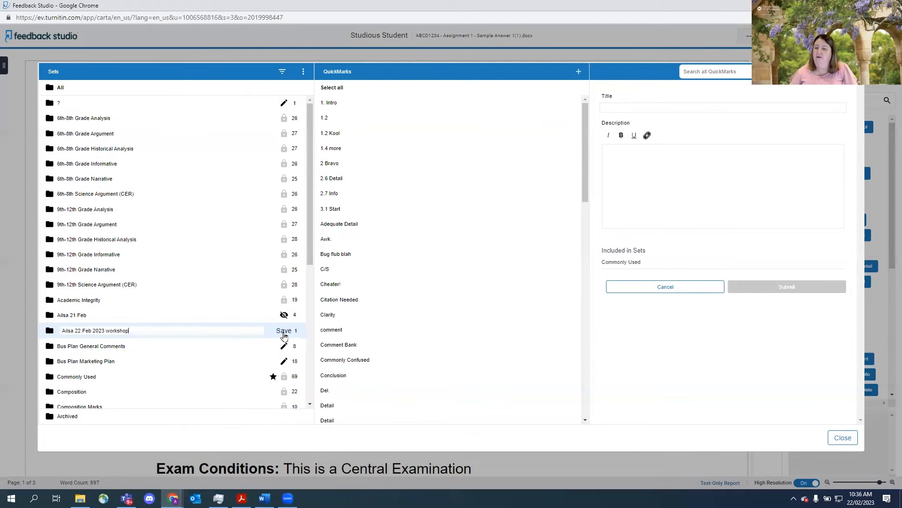
key("Return")
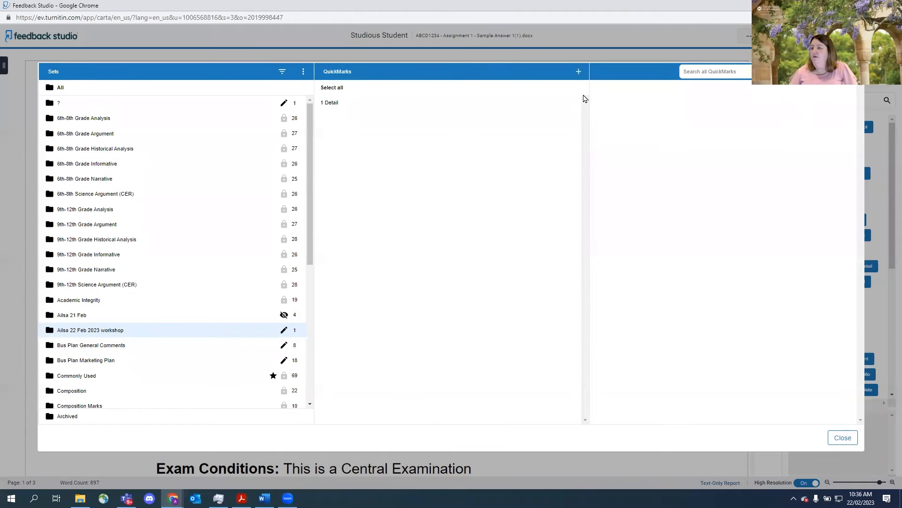
left_click(579, 74)
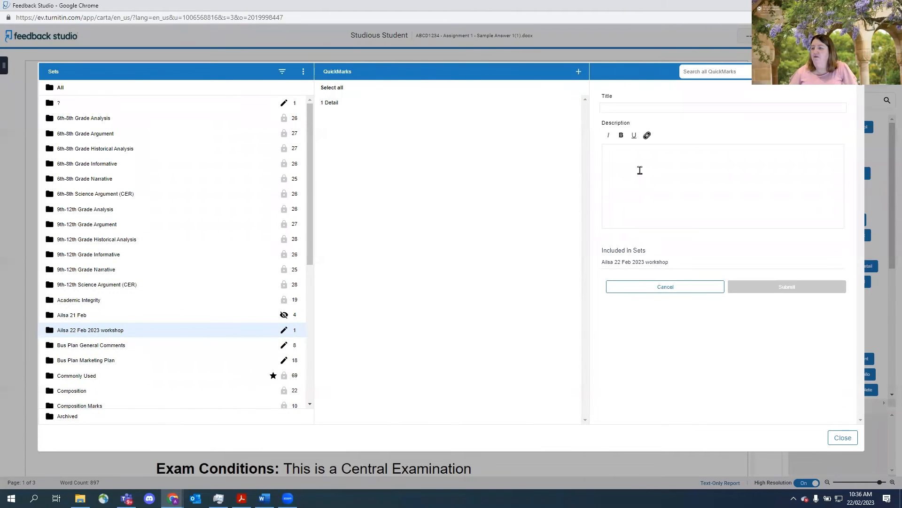
type("Gr")
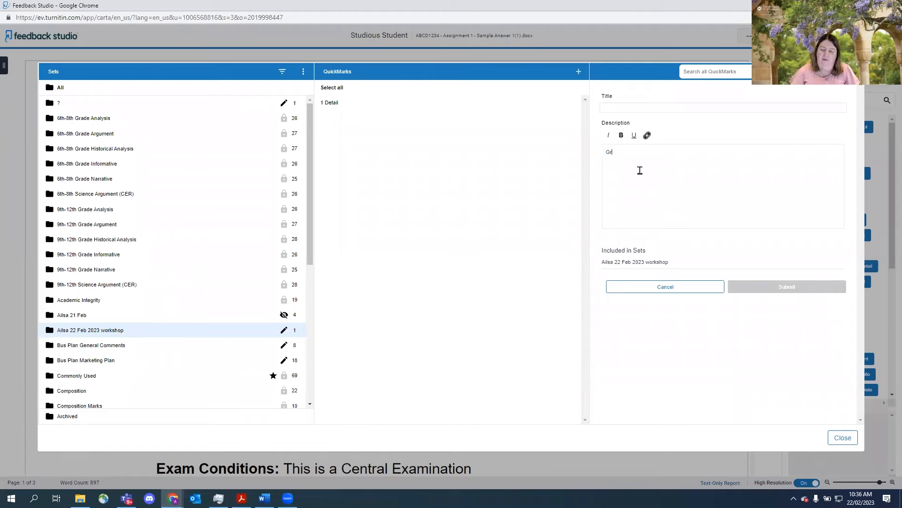
type("eat work")
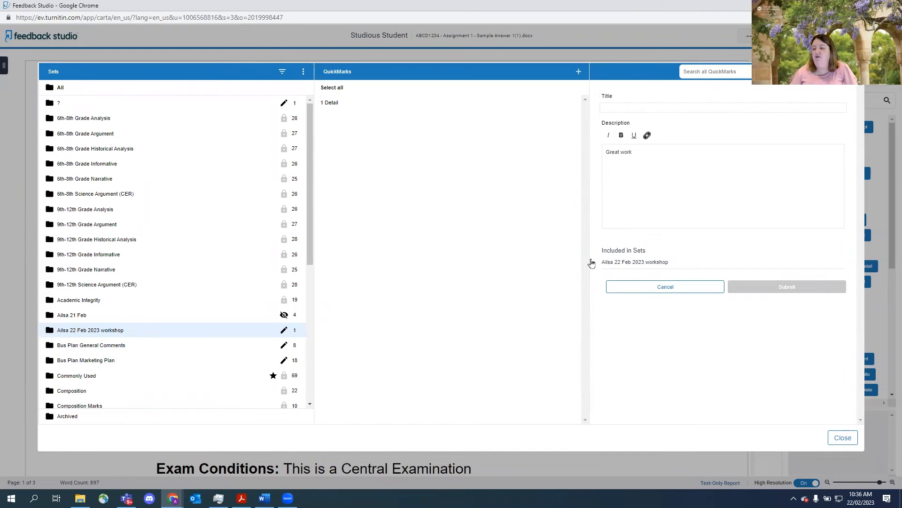
left_click(630, 107)
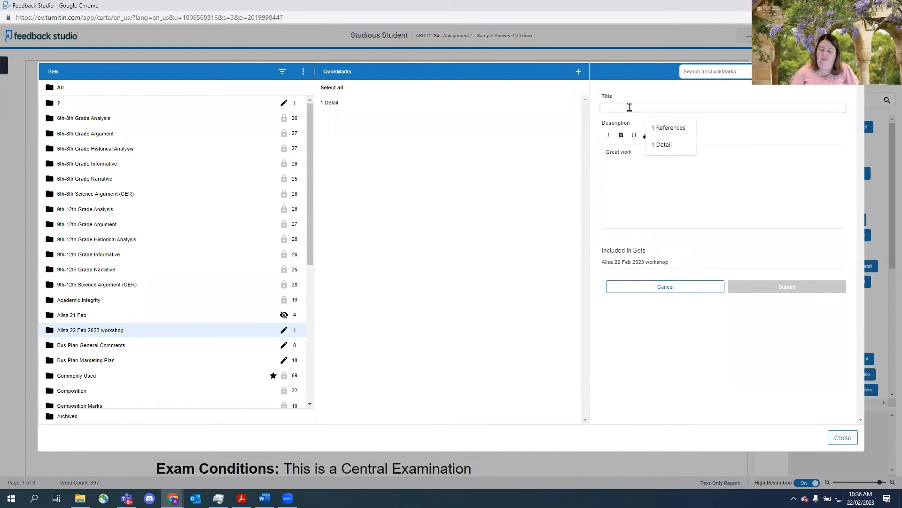
type("Great")
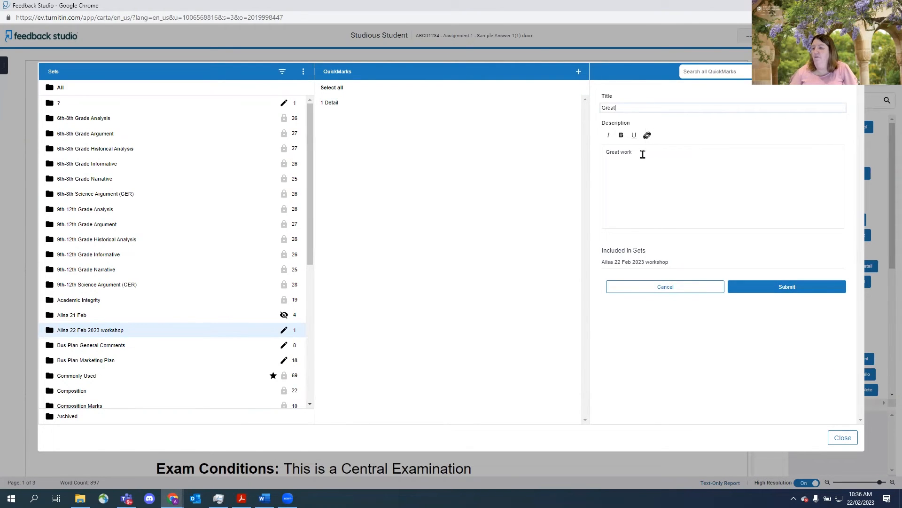
left_click(643, 154)
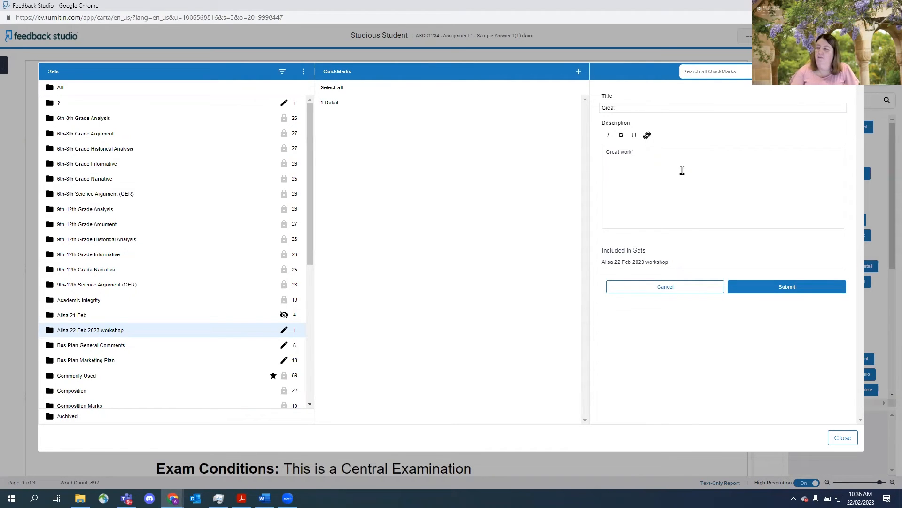
type("you ")
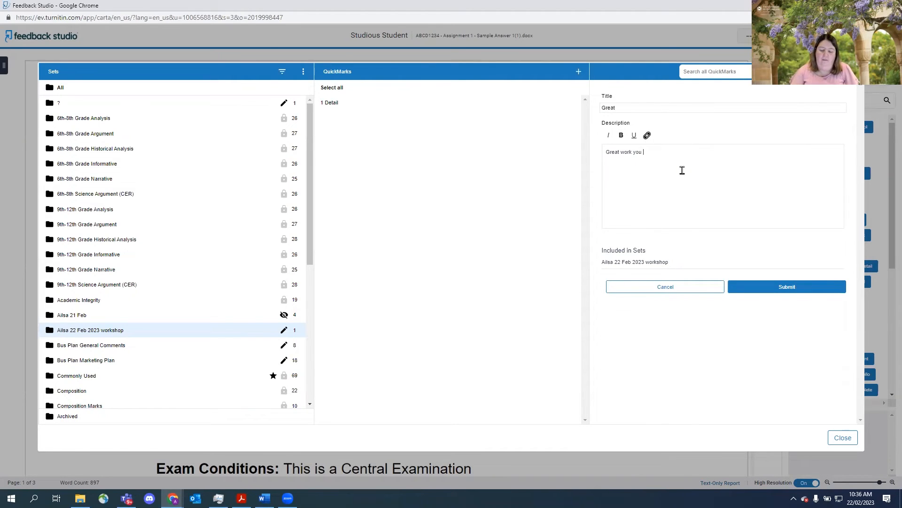
type("have done an exce")
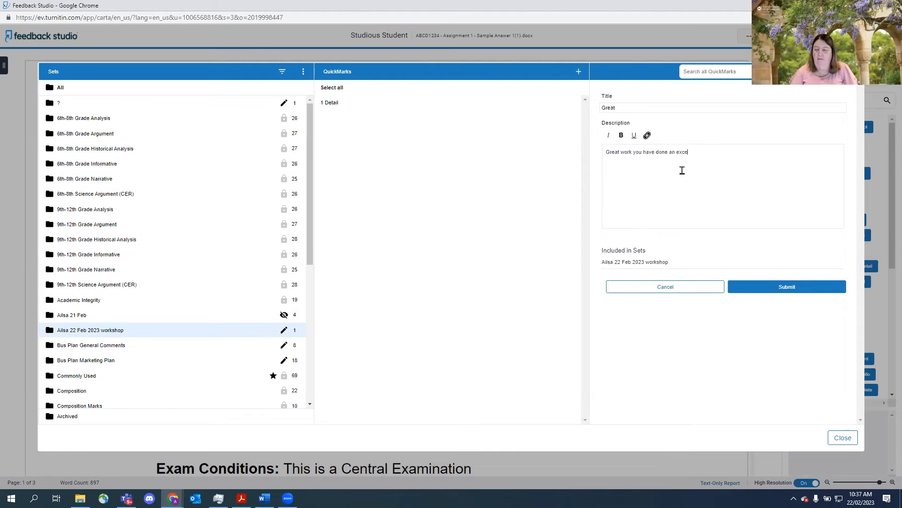
key("BackSpace")
key("BackSpace")
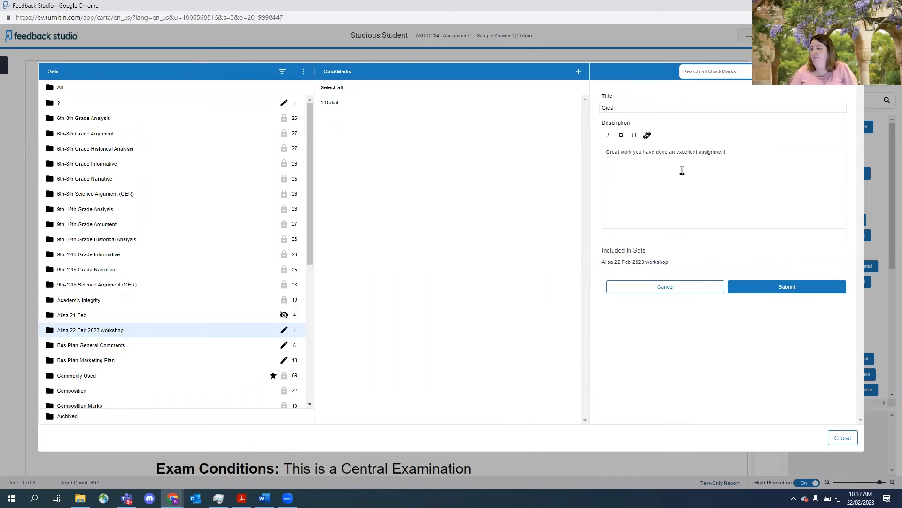
left_click(780, 288)
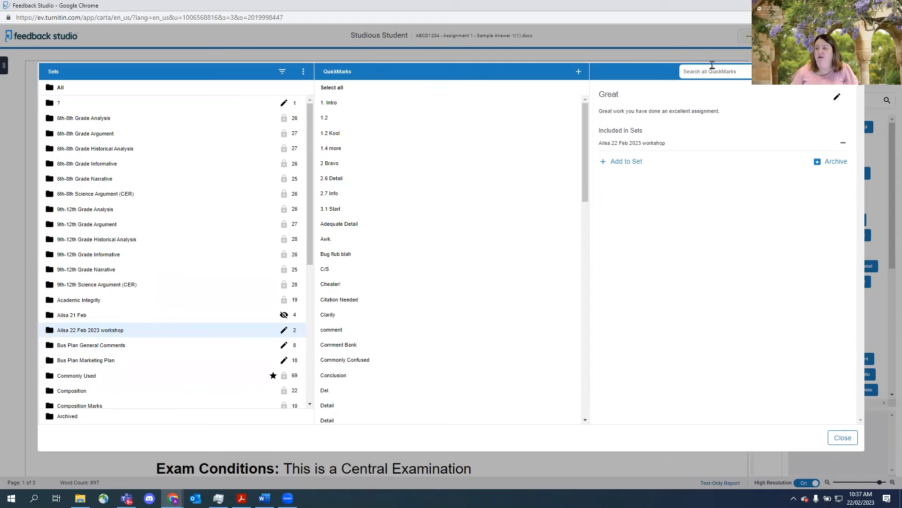
- Add the Commonly Used "Conclusion" QuickMark to the 22 Feb 2023 workshop set
left_click(73, 380)
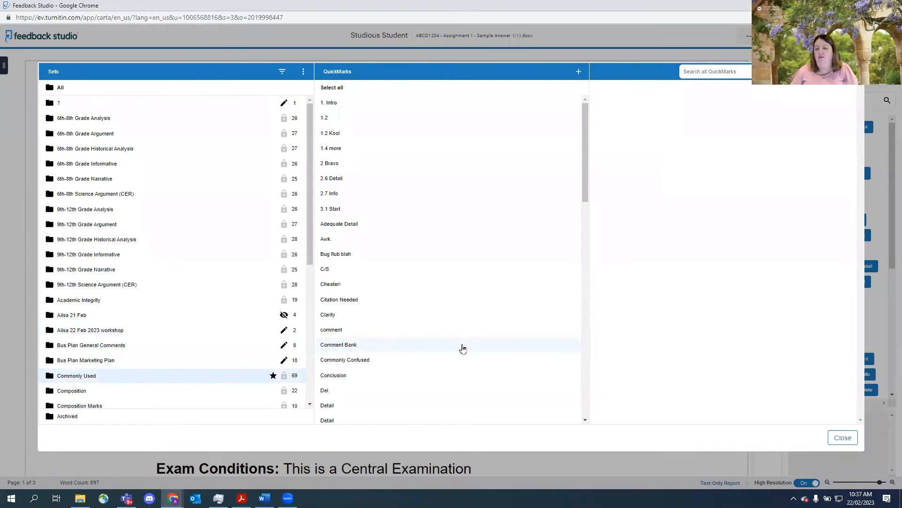
scroll(463, 348, "down", 3)
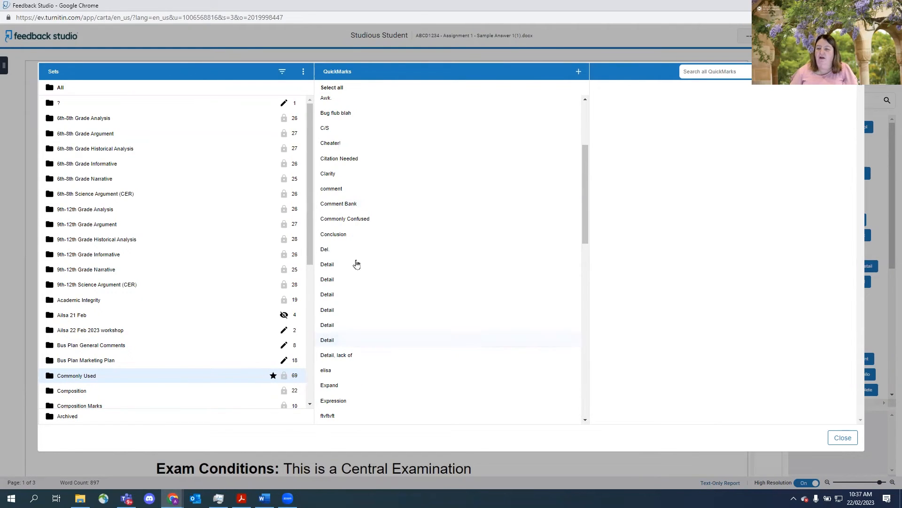
left_click(346, 237)
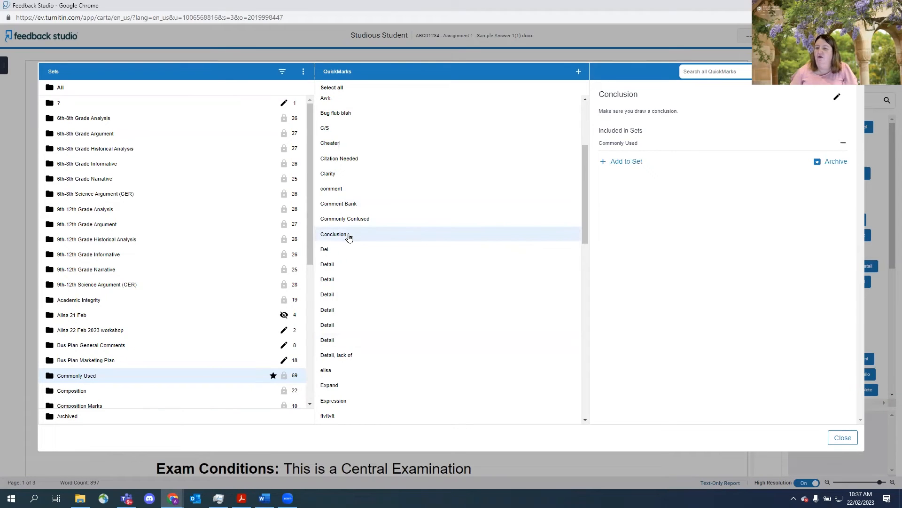
left_click(635, 162)
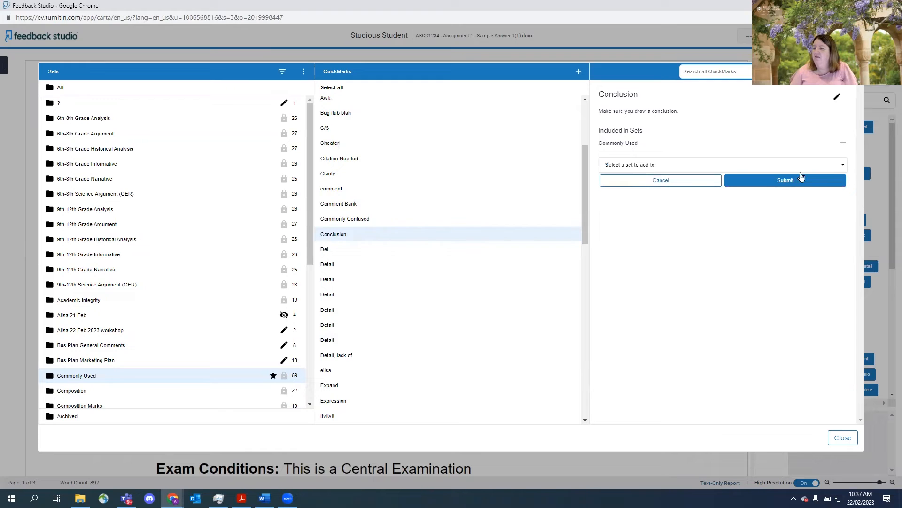
left_click(840, 167)
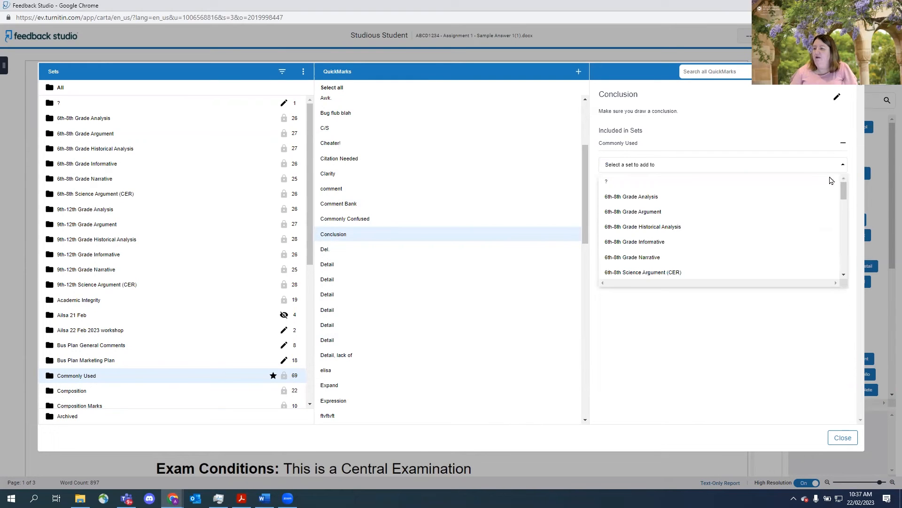
scroll(807, 227, "down", 4)
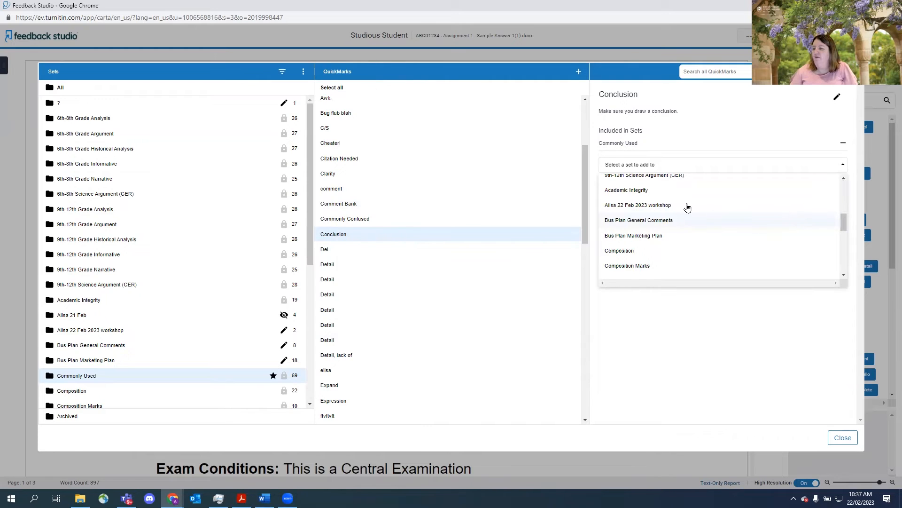
left_click(667, 206)
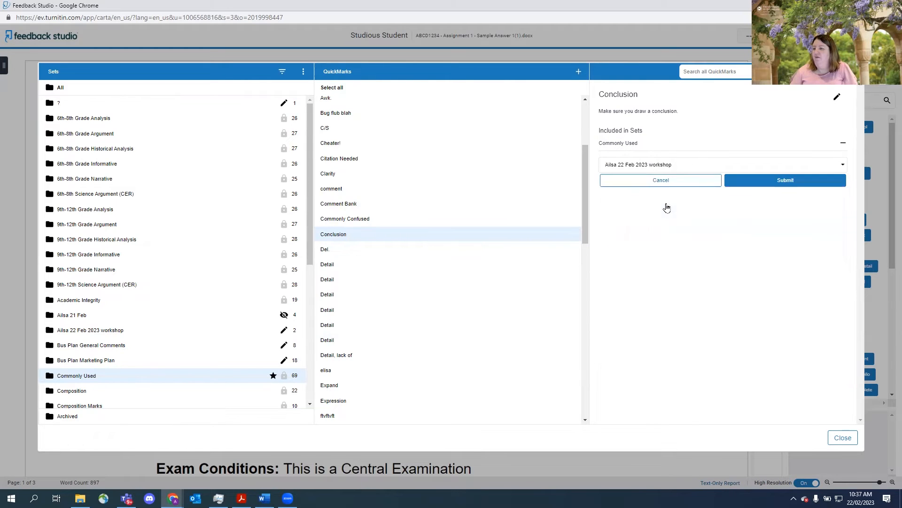
left_click(797, 188)
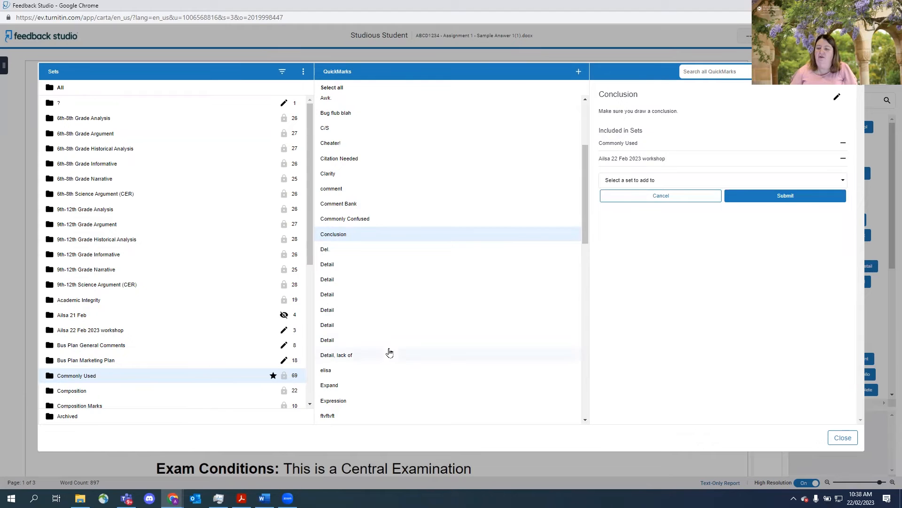
- Add the "Expand" QuickMark to the 22 Feb 2023 workshop set and close the QuickMarks manager
scroll(370, 355, "down", 1)
left_click(333, 342)
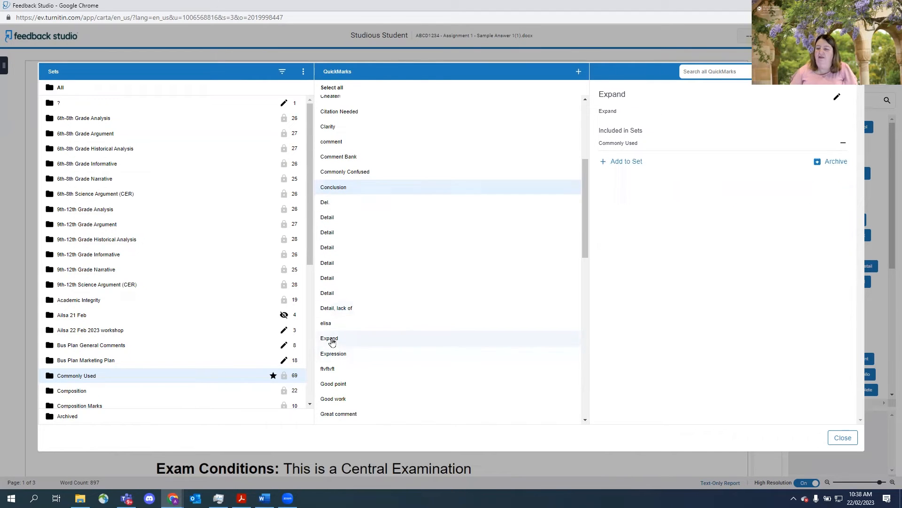
left_click(619, 162)
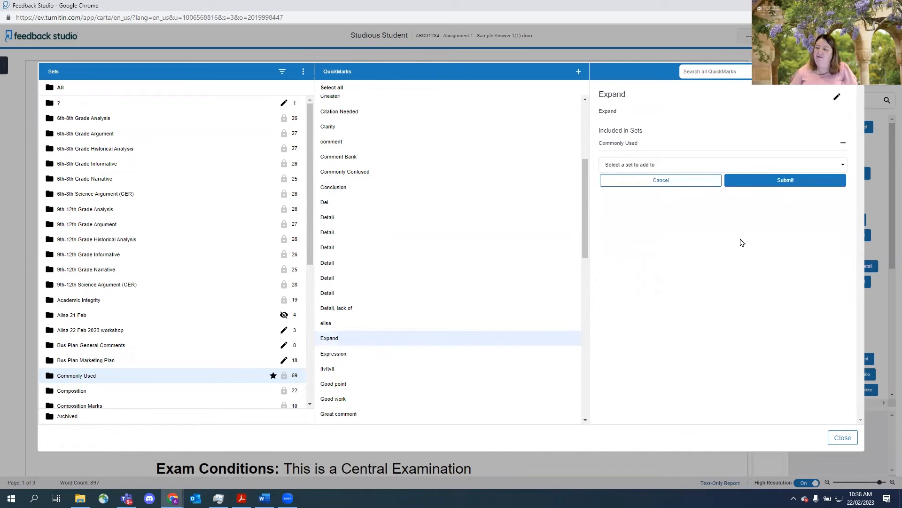
left_click(844, 166)
scroll(776, 239, "down", 5)
scroll(776, 240, "down", 1)
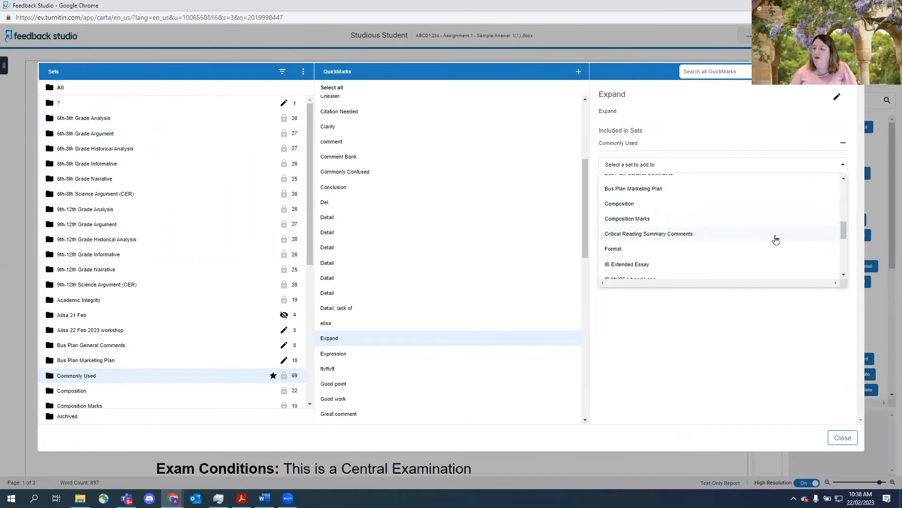
scroll(776, 240, "down", 3)
scroll(776, 239, "down", 3)
scroll(776, 239, "up", 10)
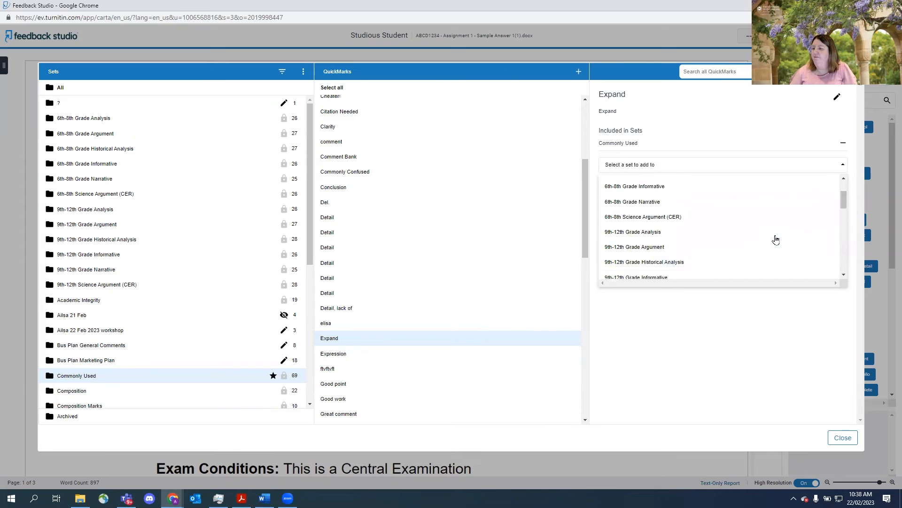
scroll(776, 240, "down", 1)
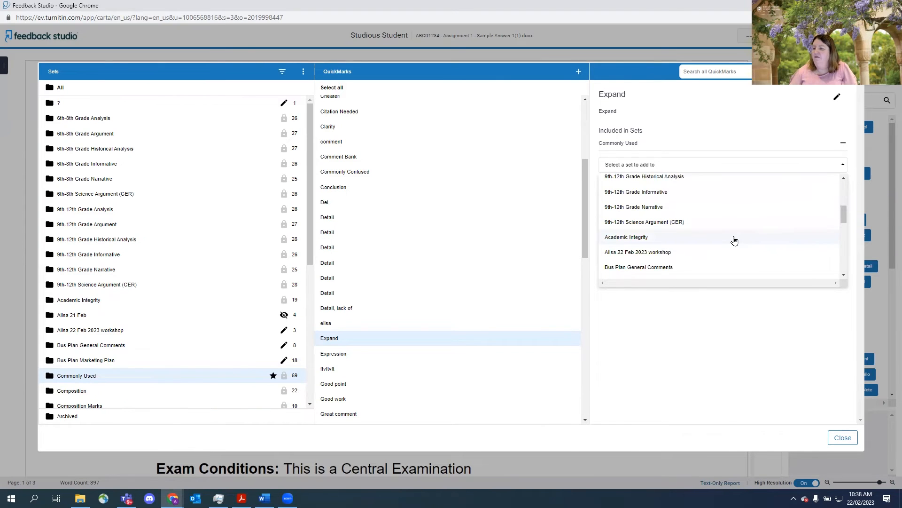
left_click(669, 254)
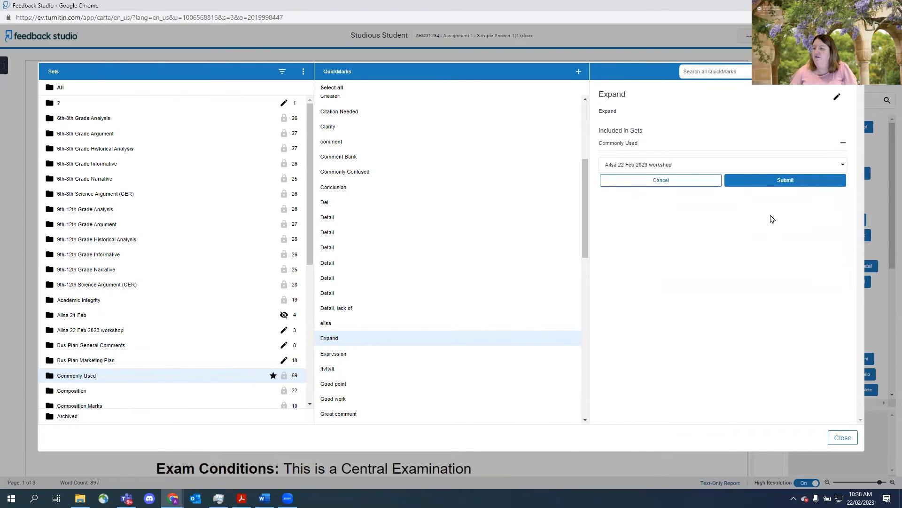
left_click(787, 184)
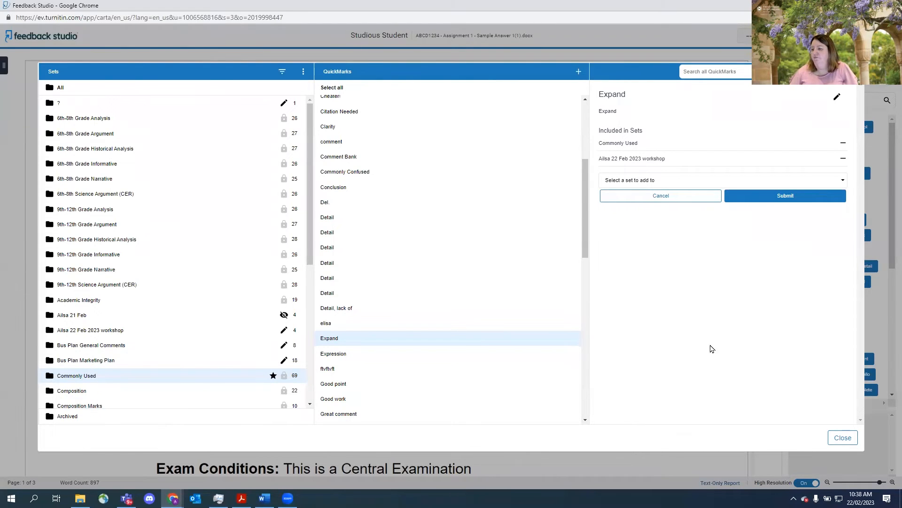
left_click(845, 441)
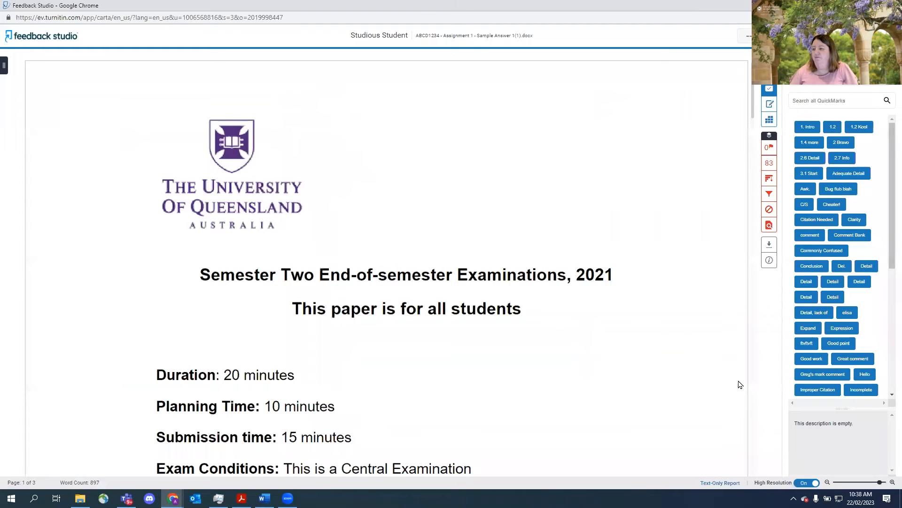
- Convert the Criterion 2 "Referencing incorrect" comment into a QuickMark titled "APA6" in the 22 Feb 2023 workshop set
left_click_drag(750, 84, 750, 255)
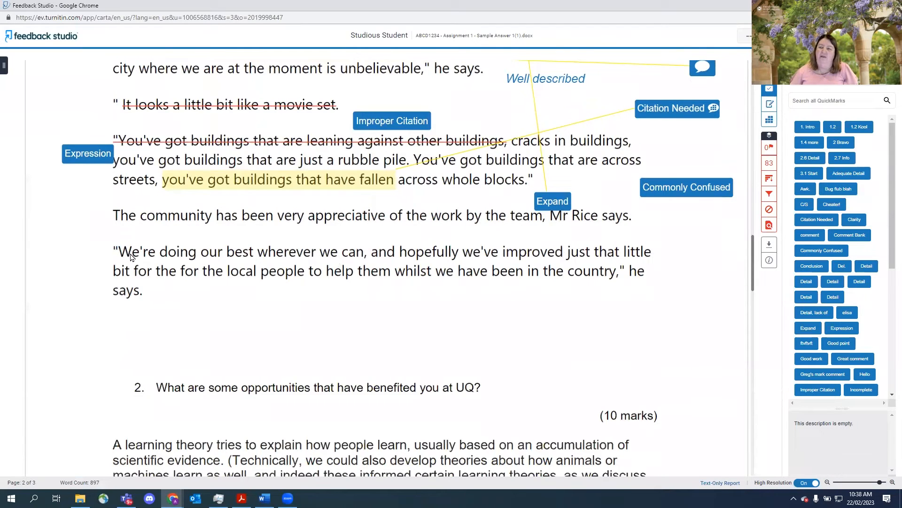
scroll(299, 251, "up", 1)
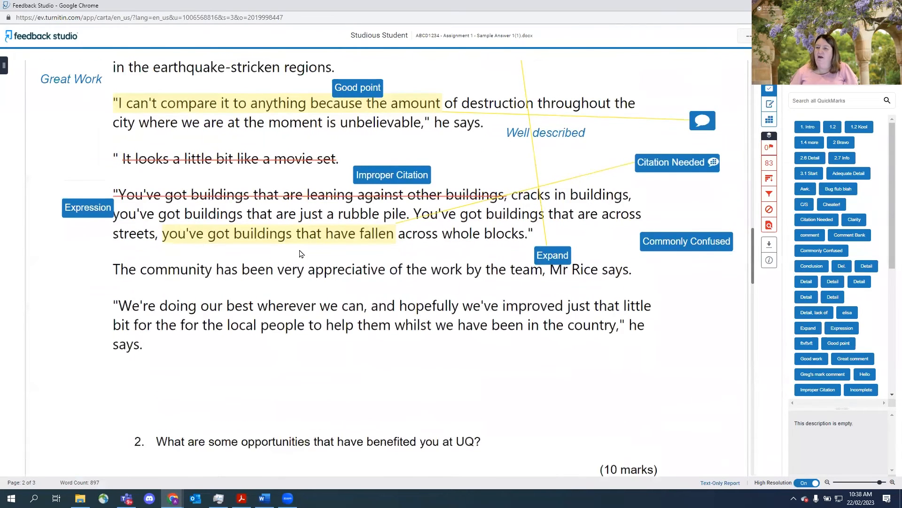
scroll(301, 254, "up", 3)
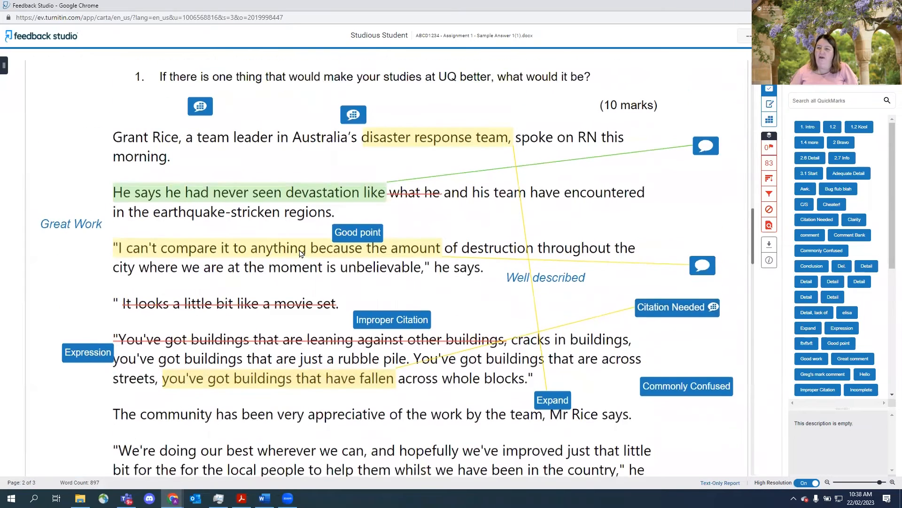
left_click(354, 116)
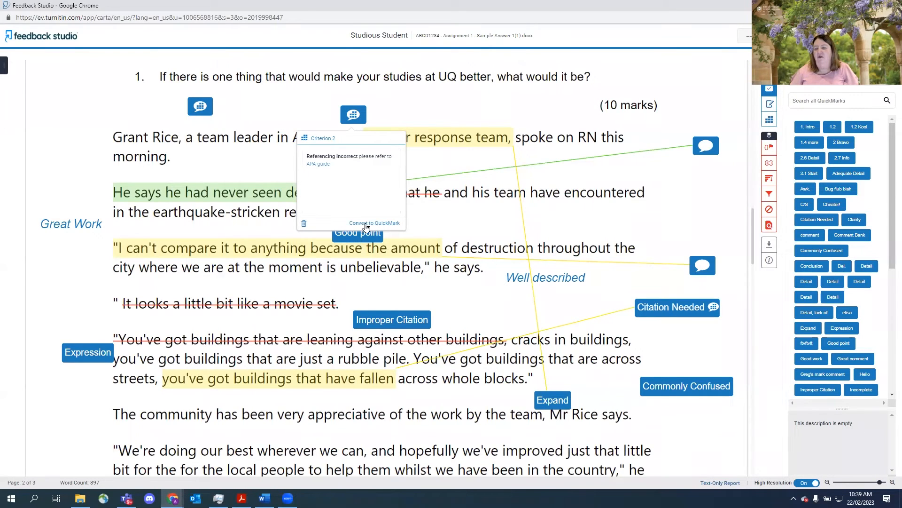
left_click(383, 228)
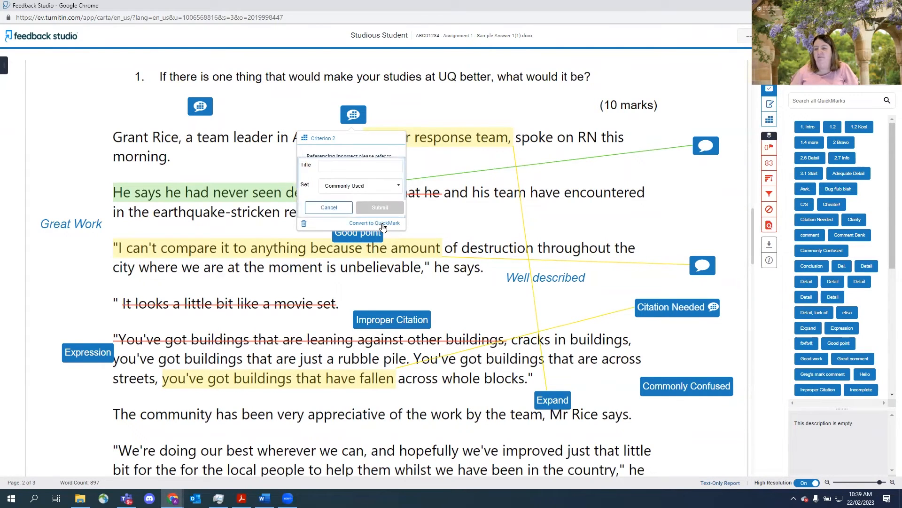
left_click(338, 166)
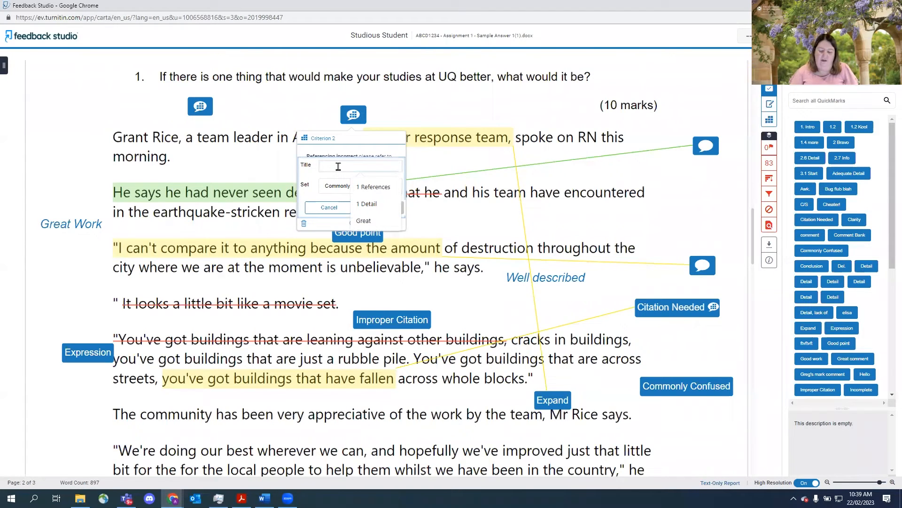
type("APA6")
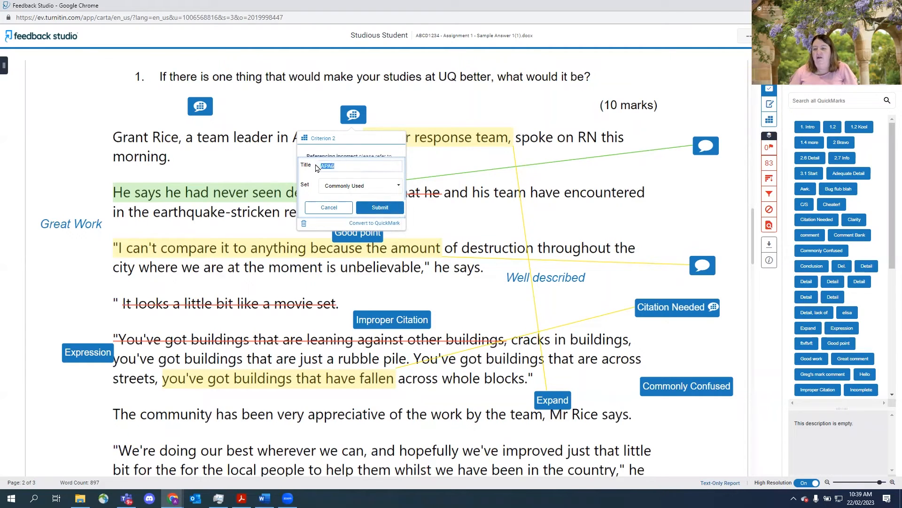
left_click(398, 188)
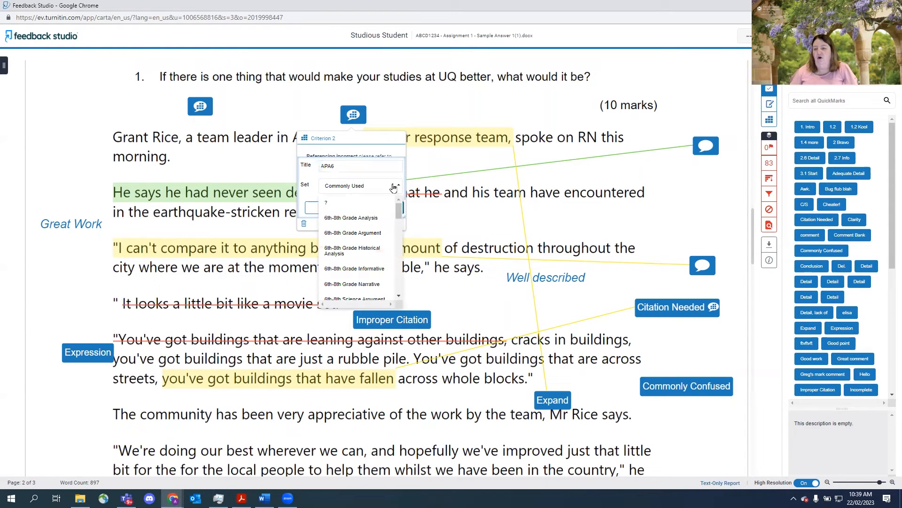
left_click_drag(398, 207, 400, 238)
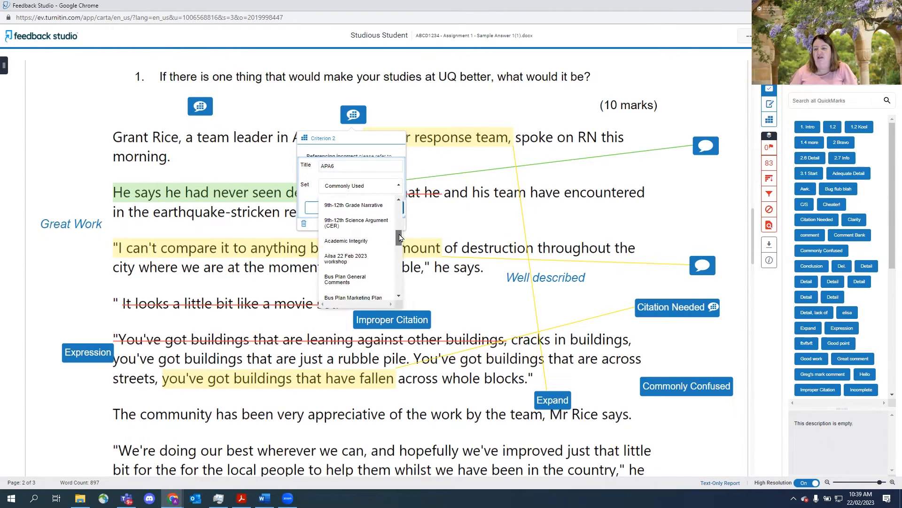
left_click(348, 259)
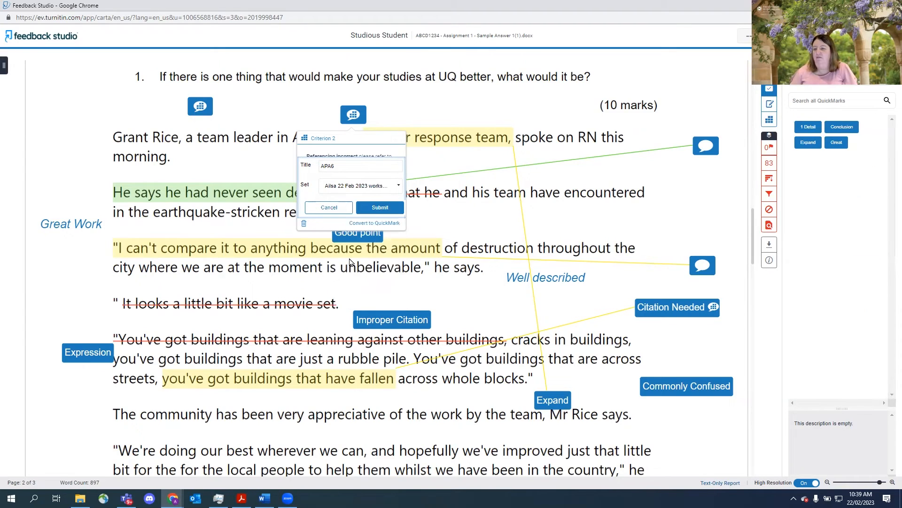
left_click(376, 213)
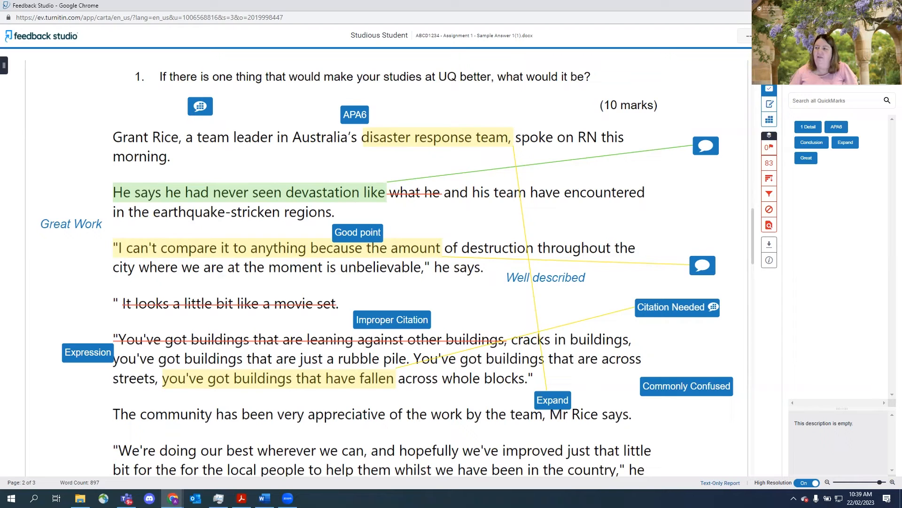
- Export the 22 Feb 2023 workshop QuickMark set as a .qms file to the Downloads folder
left_click(887, 79)
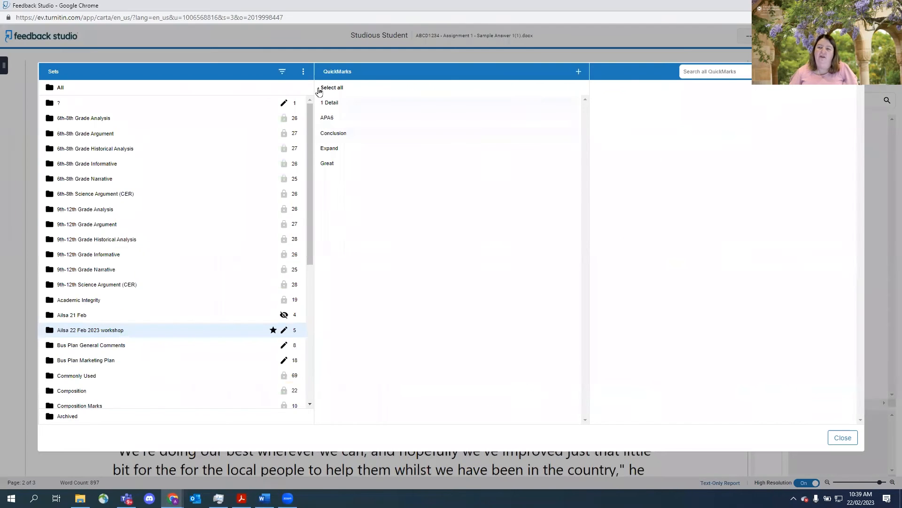
left_click(303, 74)
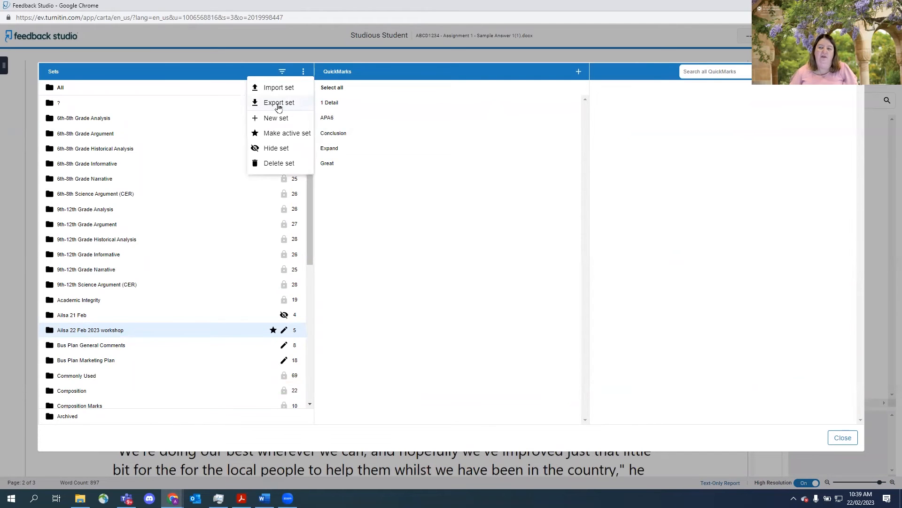
left_click(278, 106)
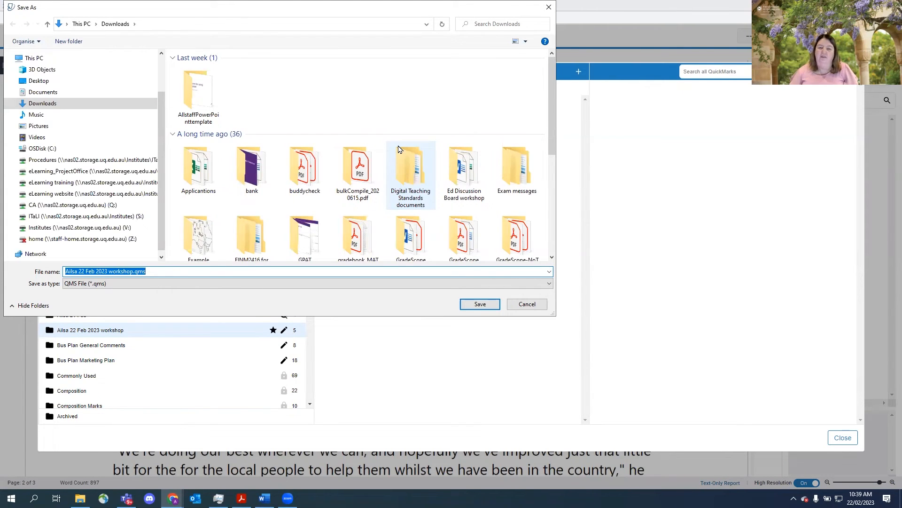
left_click(482, 305)
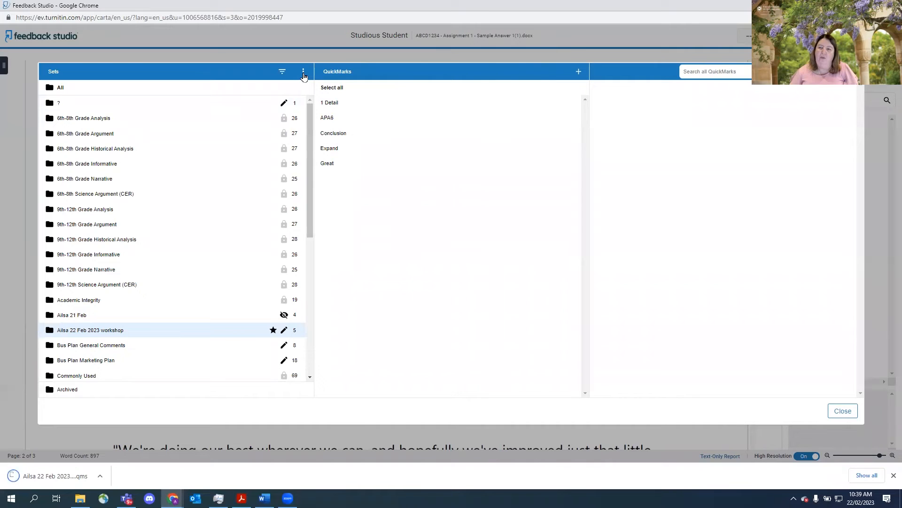
- Import the QuickMark set Critique_comments.qms from the Desktop folder "000000000 Turnitin for Tutors" and close the QuickMarks manager
left_click(303, 73)
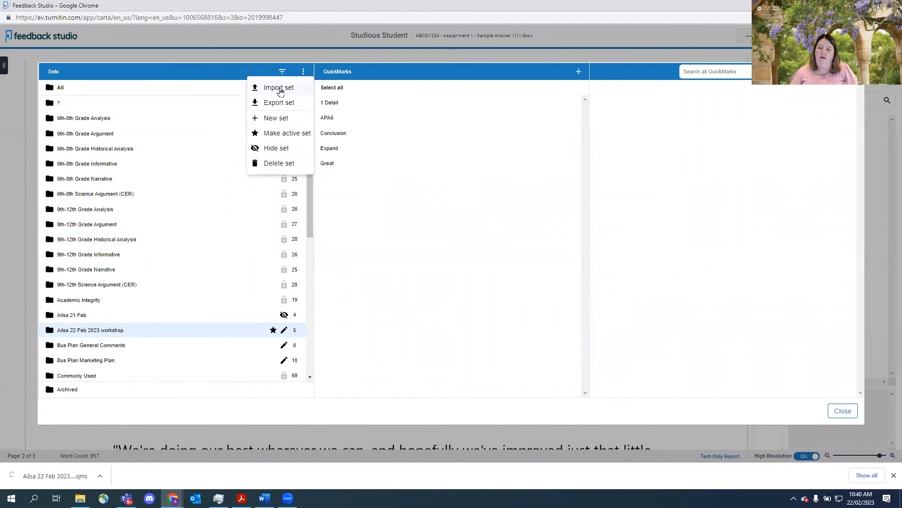
left_click(281, 90)
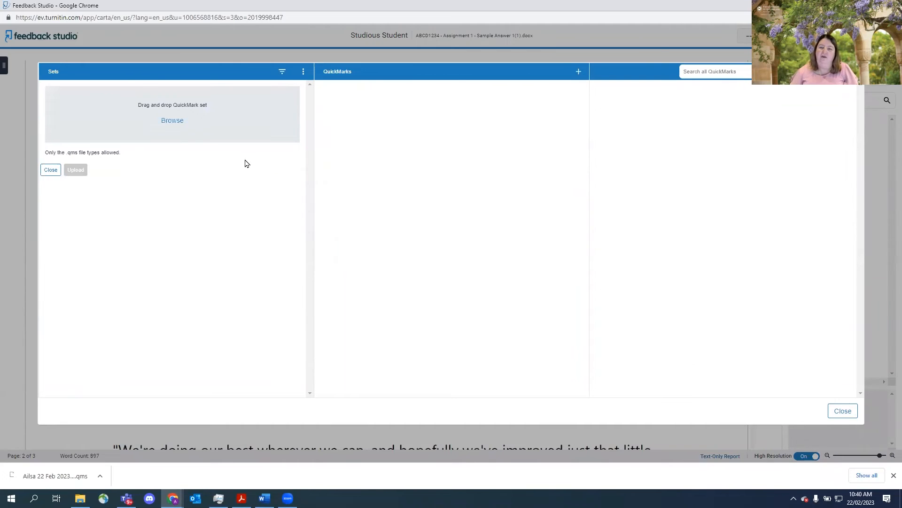
left_click(178, 123)
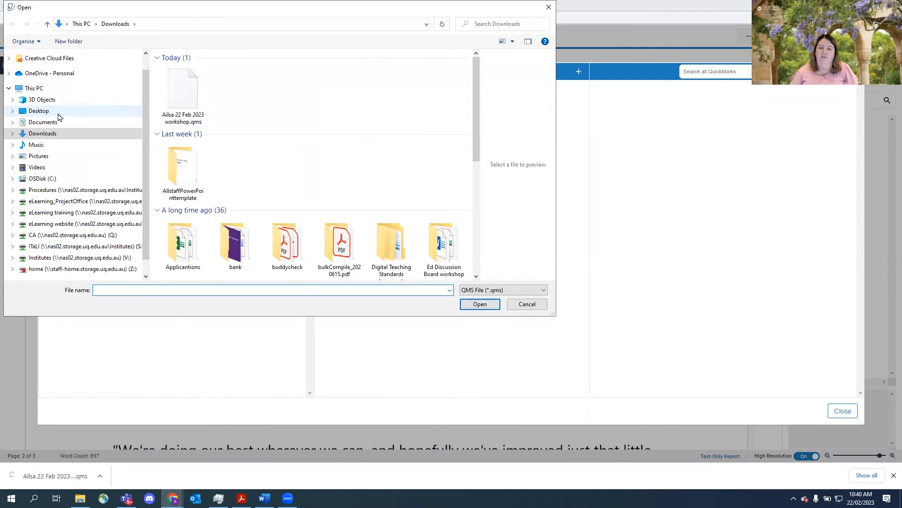
left_click(40, 111)
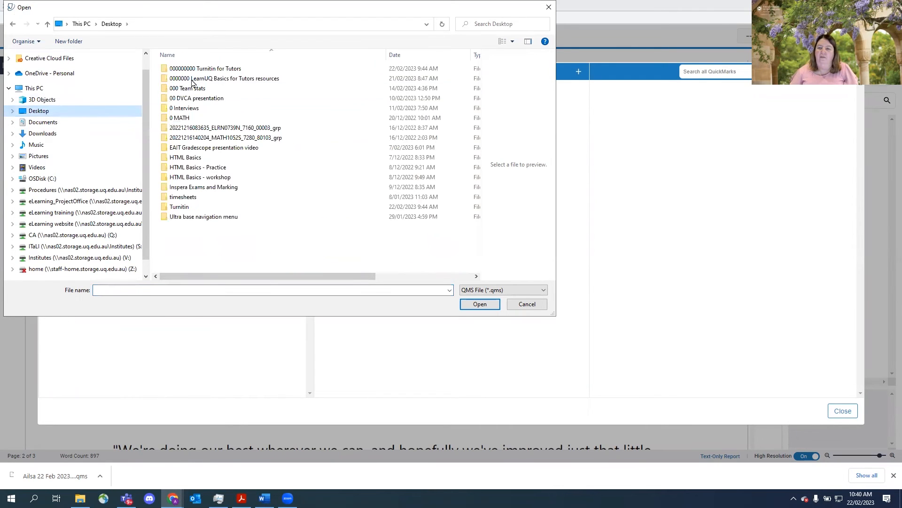
double_click(207, 69)
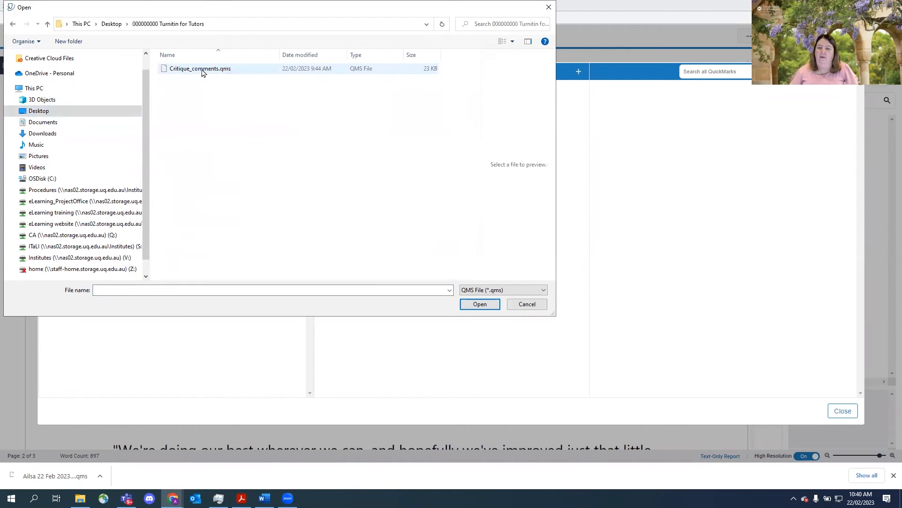
left_click(202, 69)
left_click(471, 307)
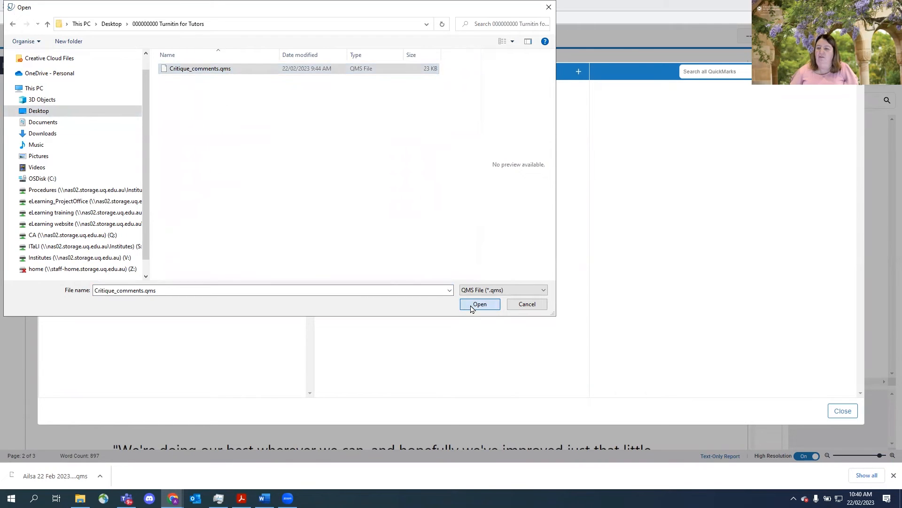
left_click(75, 187)
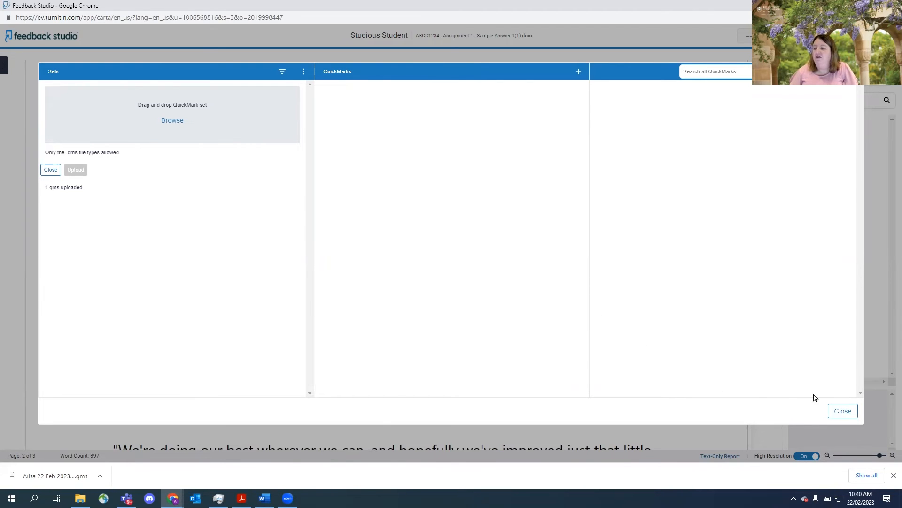
left_click(845, 416)
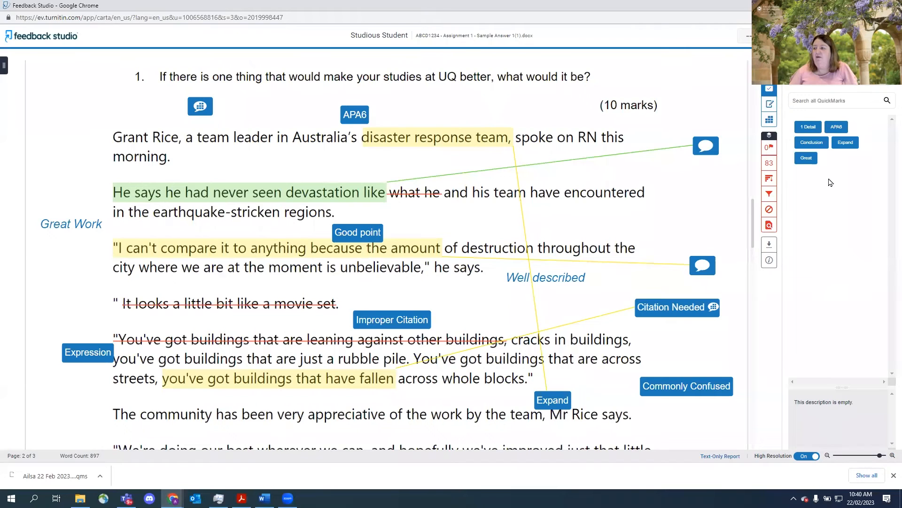
- Add an overall text comment to the paper starting "Overall," followed by placeholder text
left_click(769, 106)
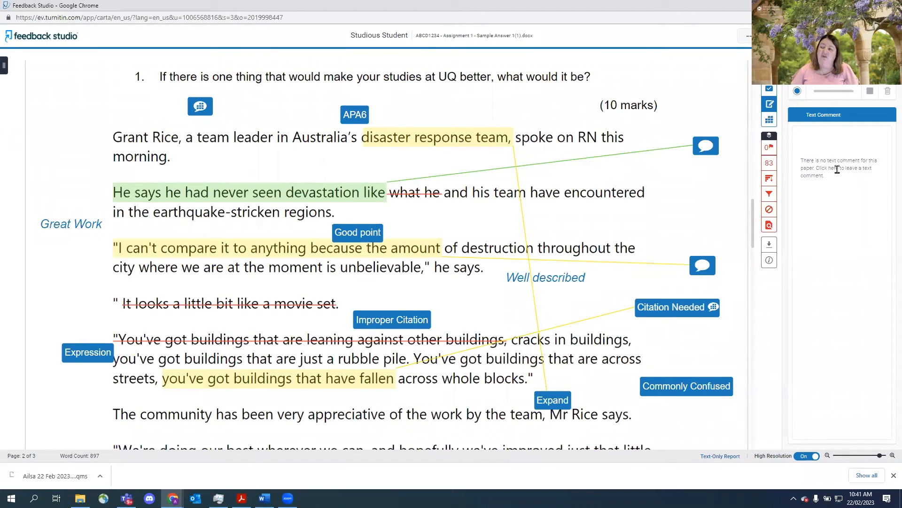
left_click(832, 183)
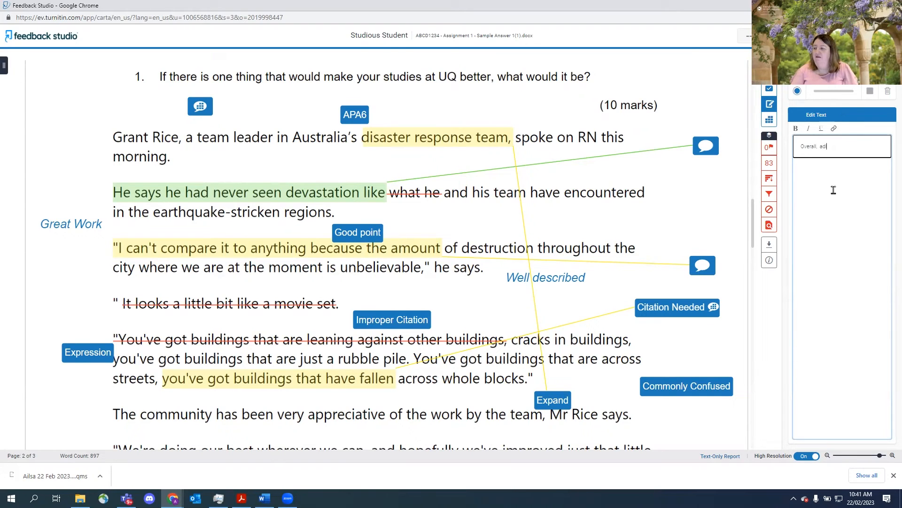
type("a")
key("Return")
type("lkfjd ;asdjf ;a")
key("Return")
type("lkdf asdjk f;sdlkf sdl")
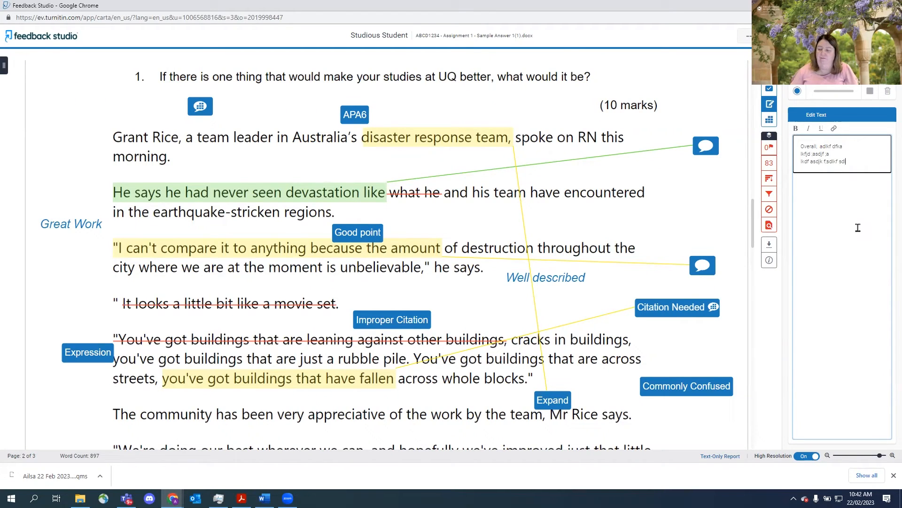
key("Return")
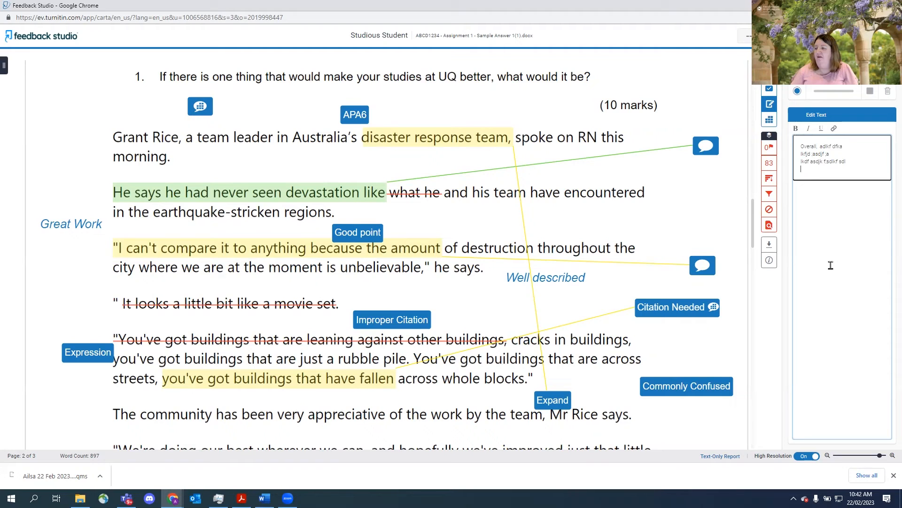
left_click(781, 347)
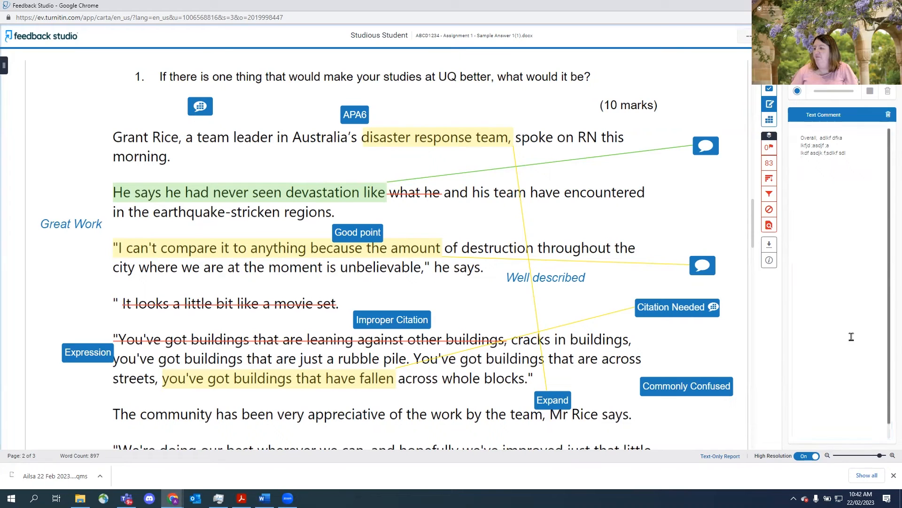
- Open the rubric panel and read through the criterion level descriptions
scroll(889, 315, "down", 1)
scroll(890, 317, "up", 1)
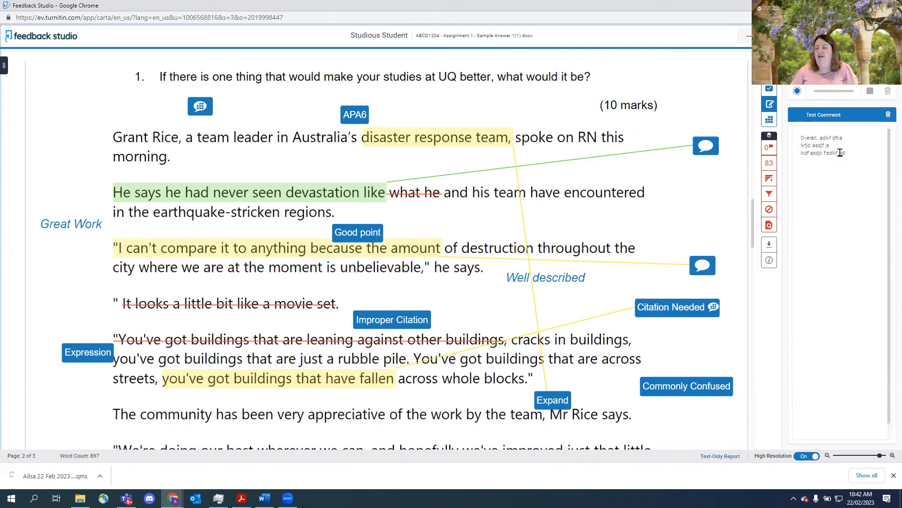
left_click(770, 122)
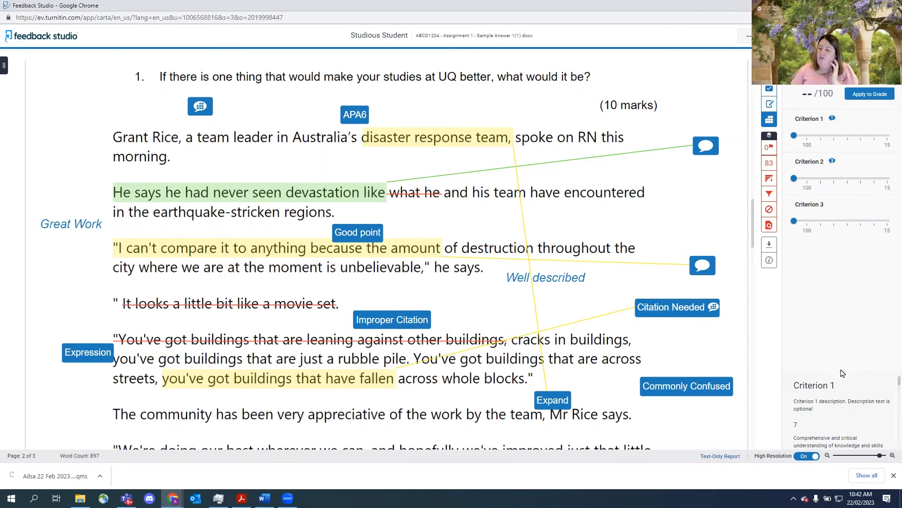
left_click_drag(843, 370, 843, 250)
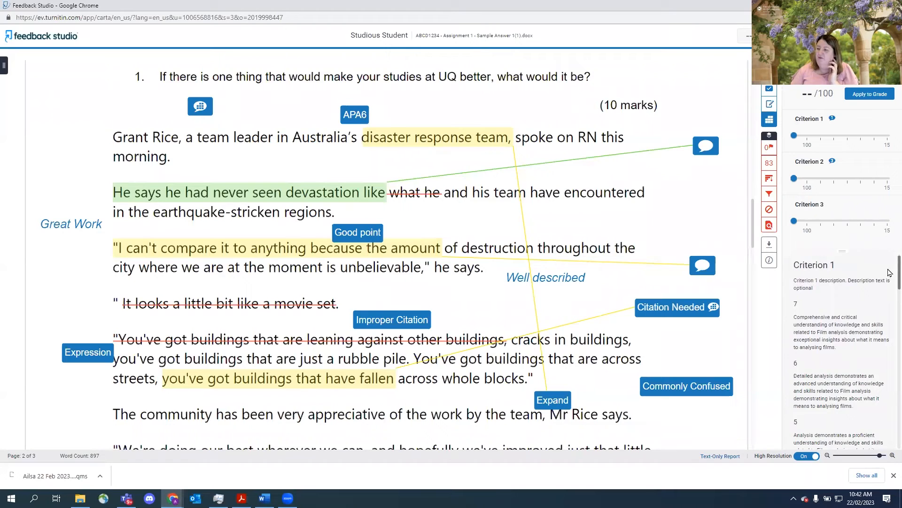
scroll(889, 274, "down", 5)
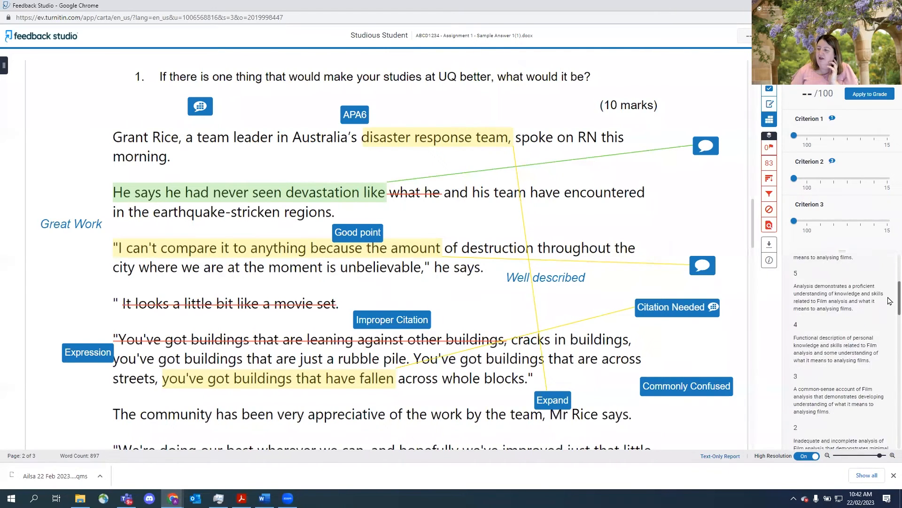
scroll(890, 312, "down", 5)
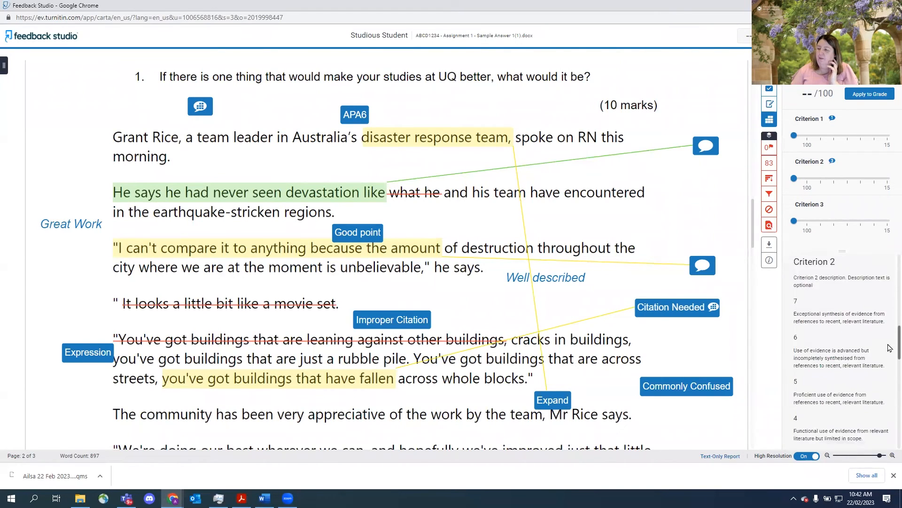
scroll(890, 377, "down", 6)
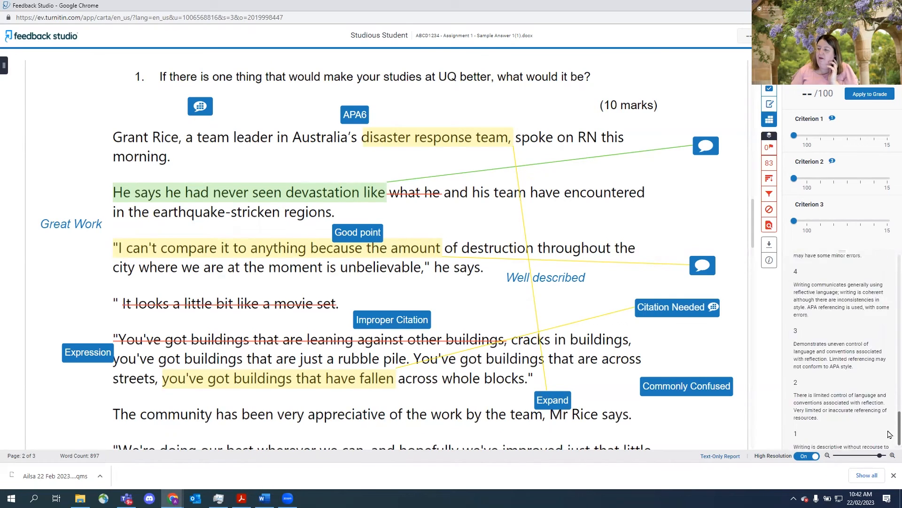
scroll(890, 409, "up", 10)
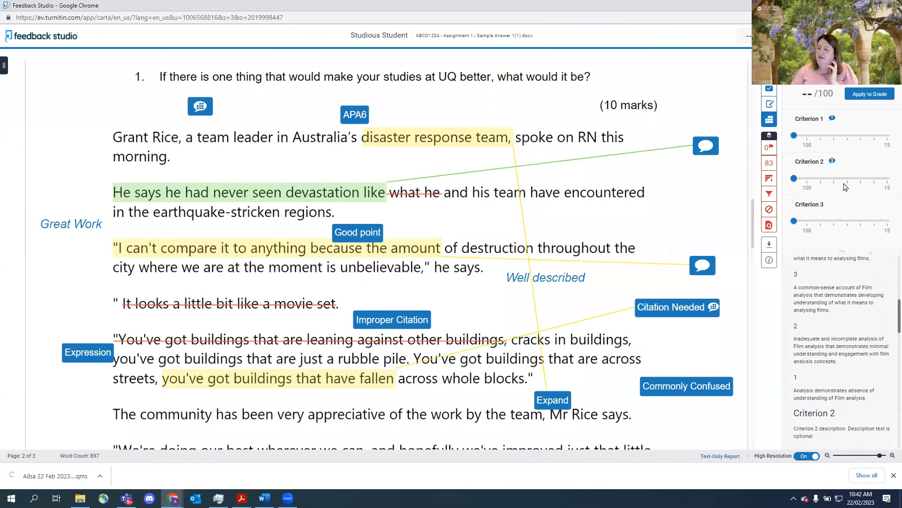
- Score the rubric in the sidebar: Criterion 1 at level 6, Criterion 2 at level 5, Criterion 3 at level 6
left_click(821, 136)
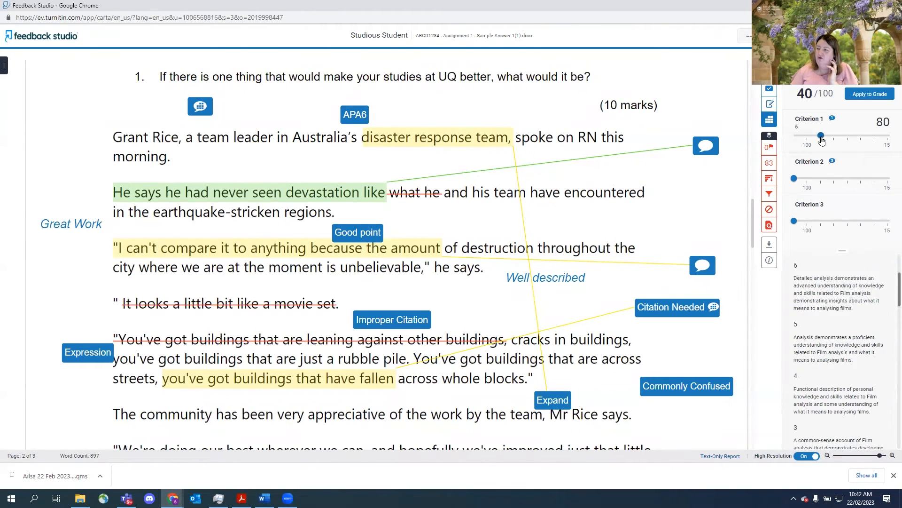
left_click(830, 179)
left_click(861, 221)
left_click(820, 221)
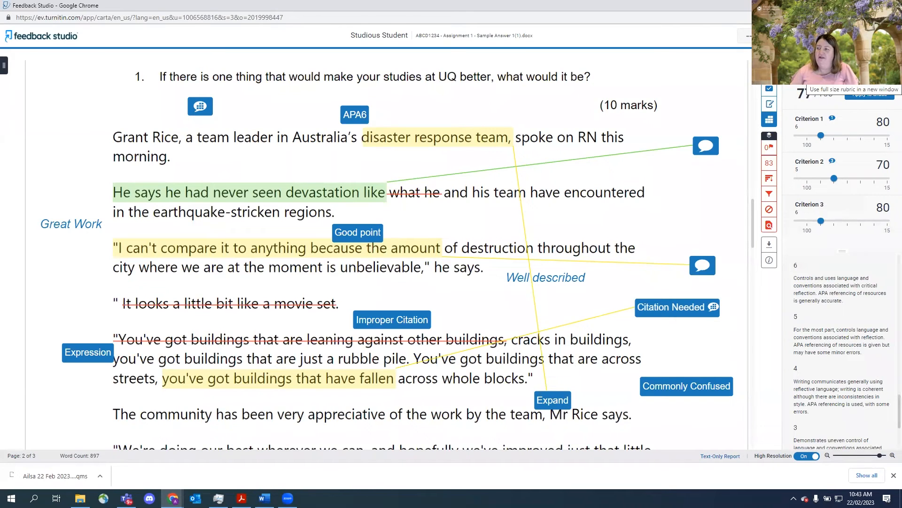
- Open the full-size rubric in a new window, widen it, and select Criterion 1 level 5, Criterion 2 level 6, Criterion 3 level 7
left_click(888, 79)
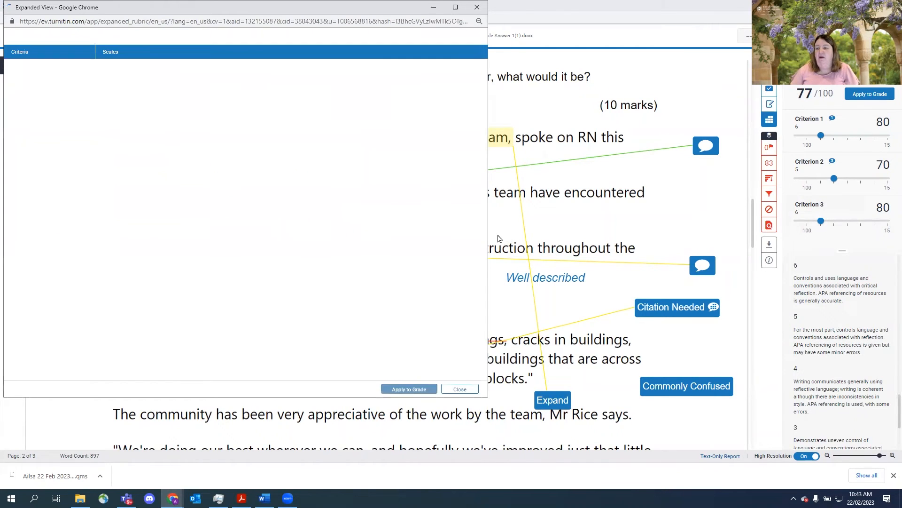
left_click_drag(488, 235, 559, 235)
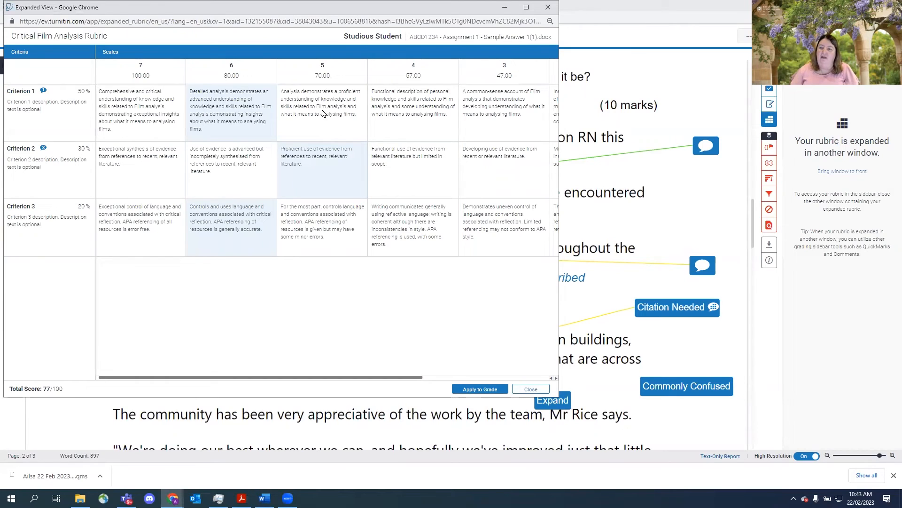
left_click(324, 115)
left_click(226, 173)
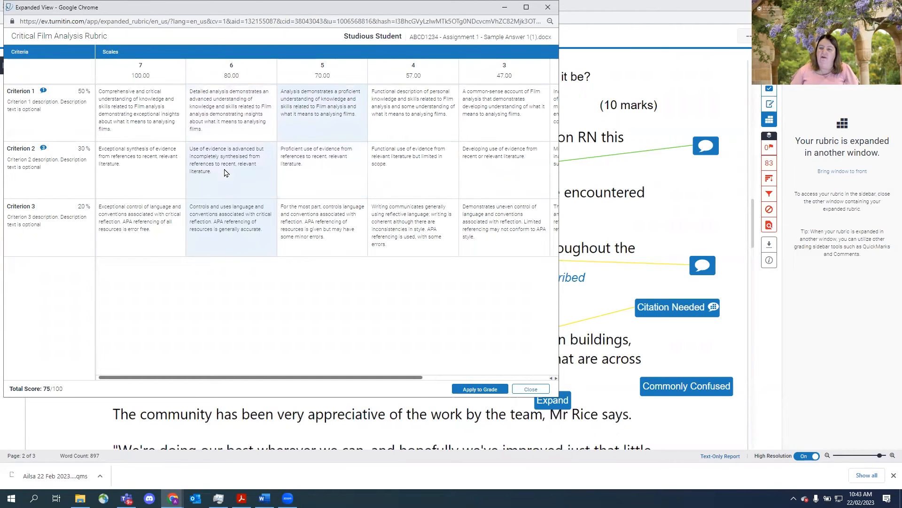
left_click(408, 230)
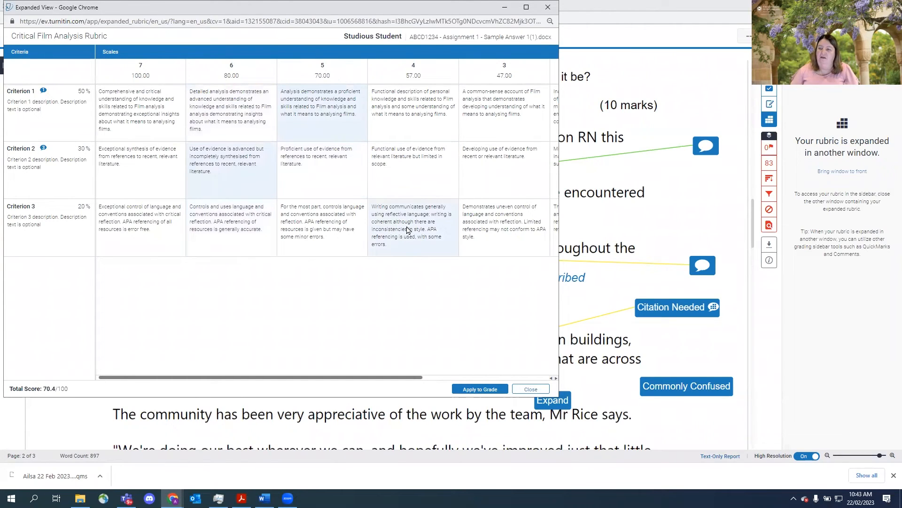
left_click(135, 231)
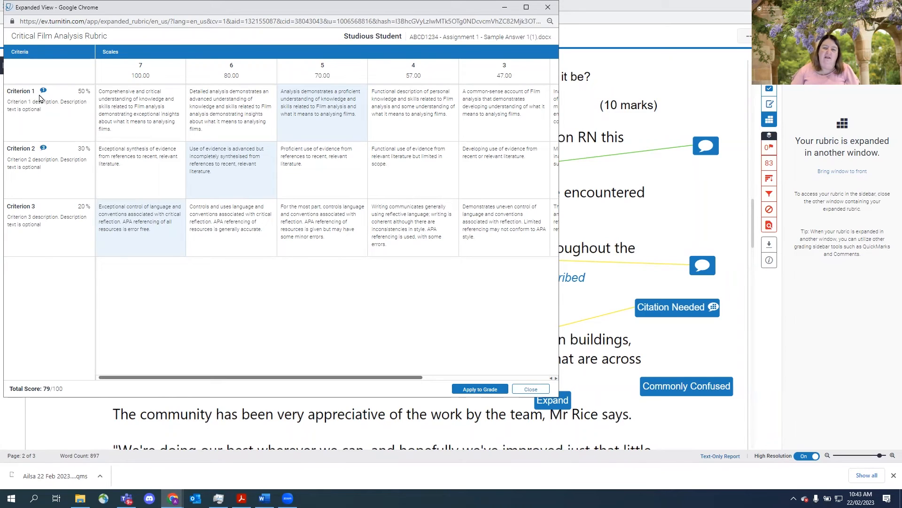
- View the QuickMarks linked to Criterion 2 and Criterion 1 through their info icons
left_click(43, 149)
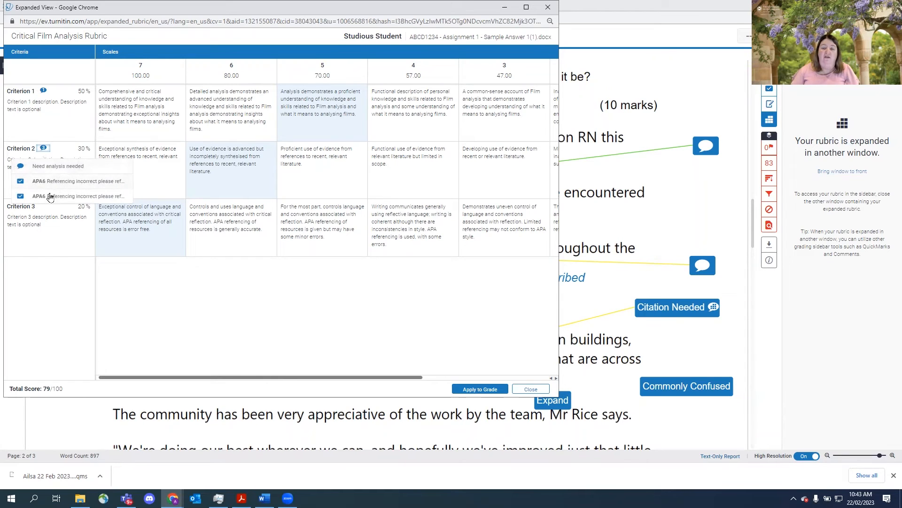
left_click(44, 148)
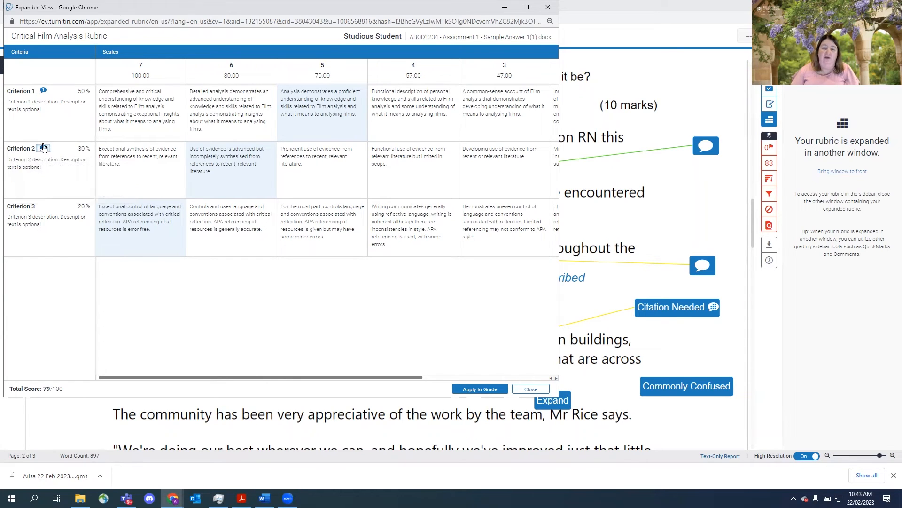
left_click(43, 91)
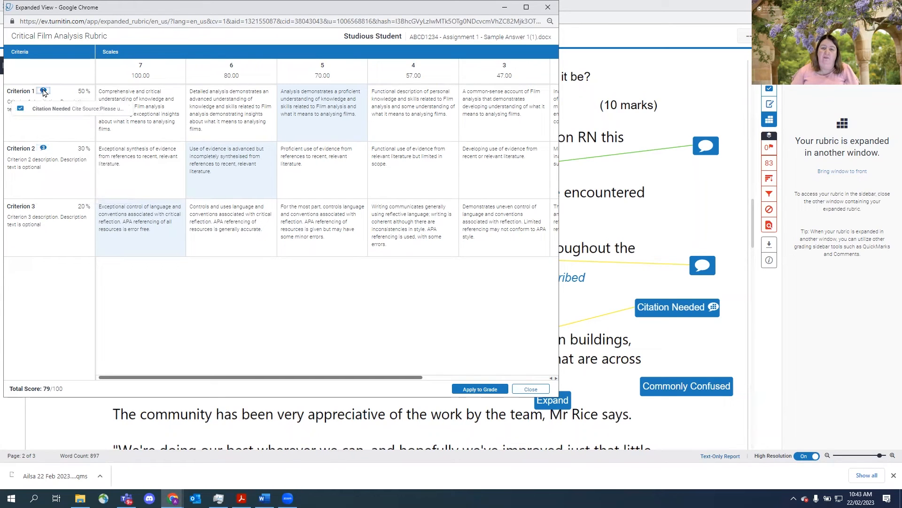
left_click(44, 90)
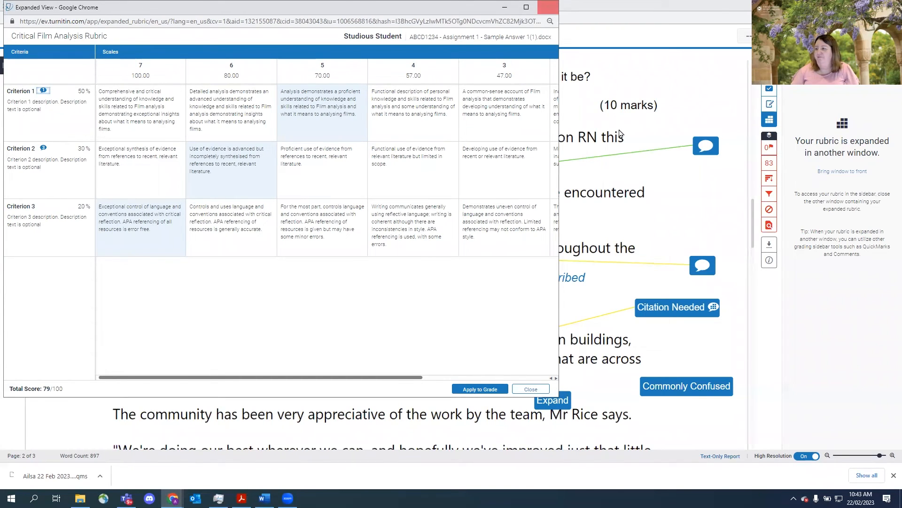
- Close the expanded rubric window and apply the rubric score to the paper's grade
left_click(548, 8)
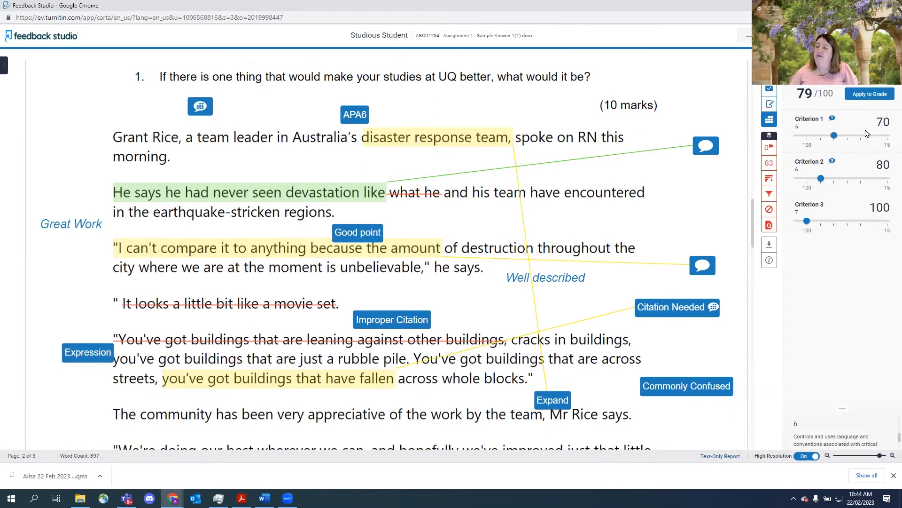
left_click(869, 95)
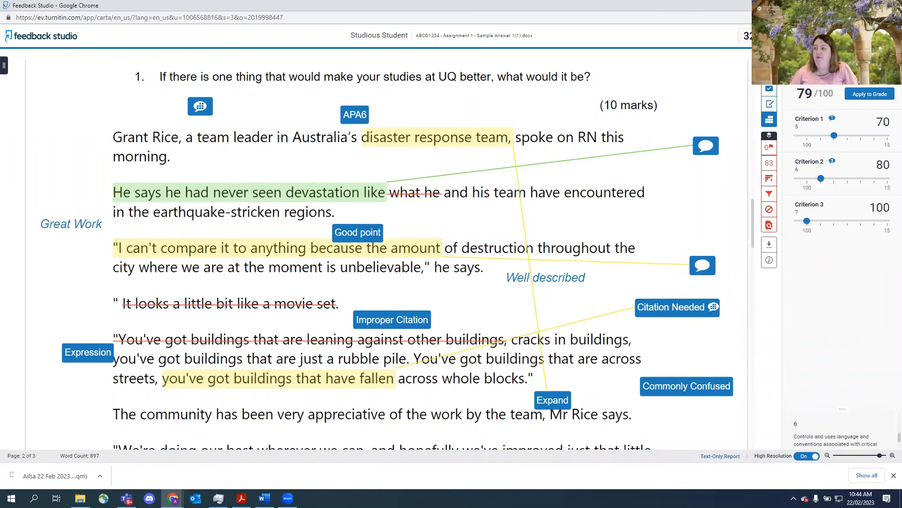
left_click(823, 36)
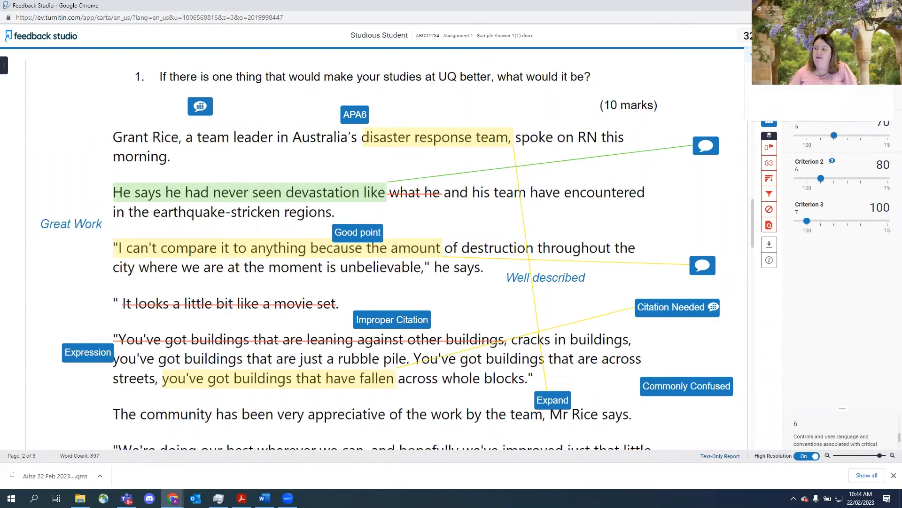
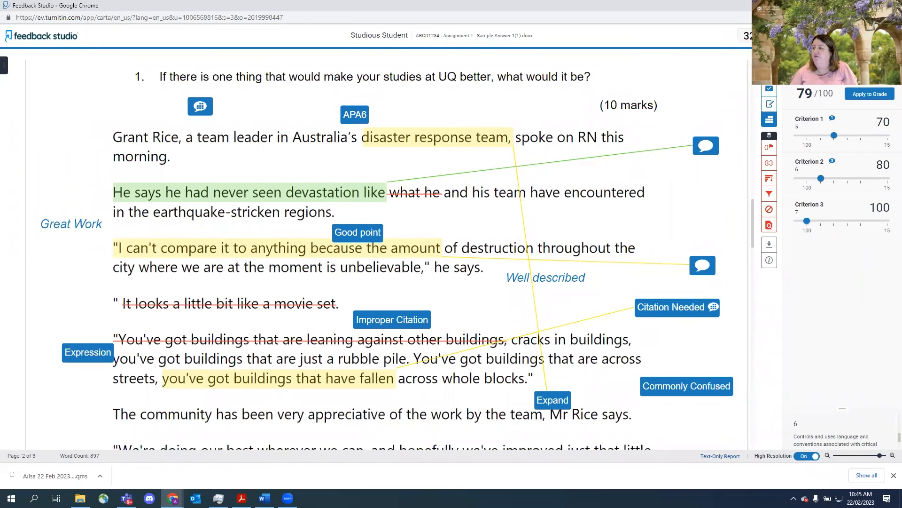
- Open the QuickMarks panel and its QuickMark set manager, then close the manager
left_click(770, 119)
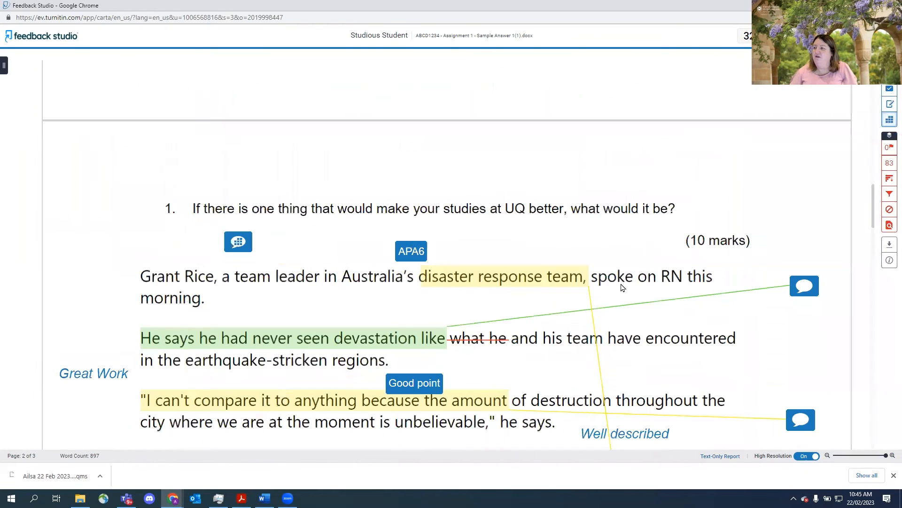
left_click(889, 80)
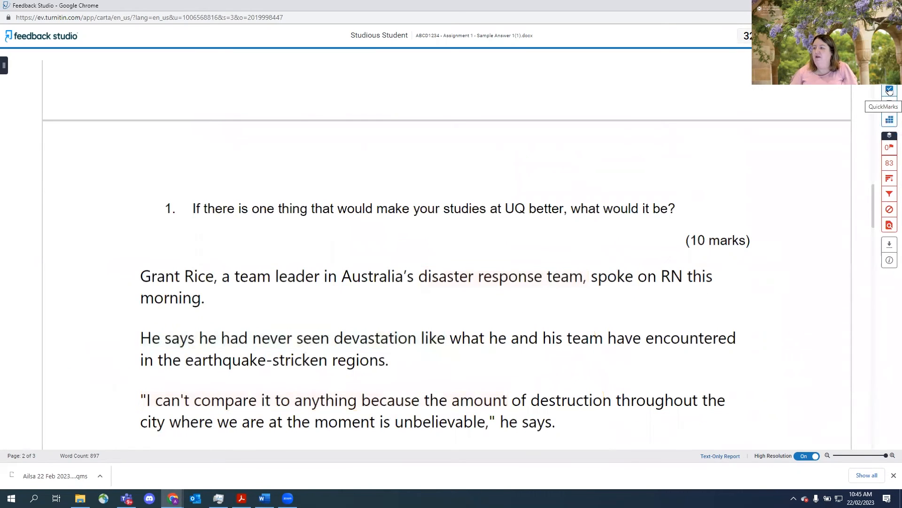
left_click(889, 90)
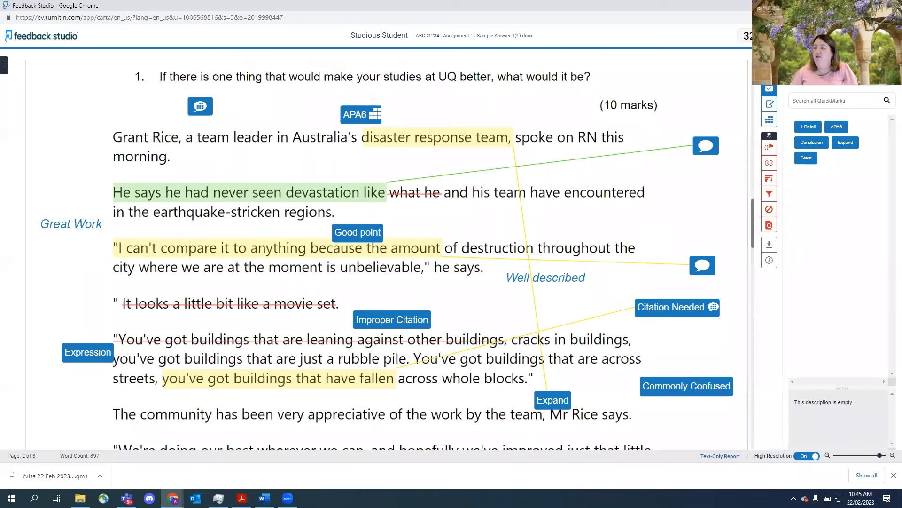
left_click(887, 67)
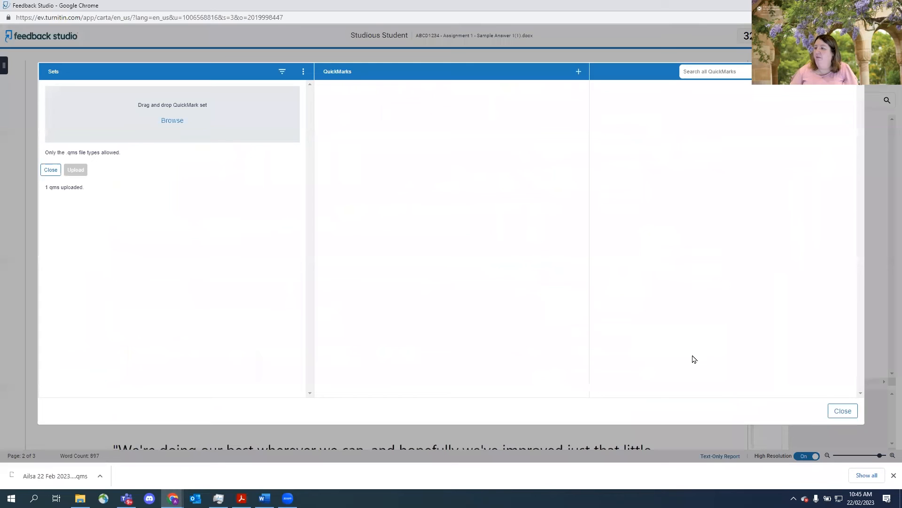
left_click(839, 411)
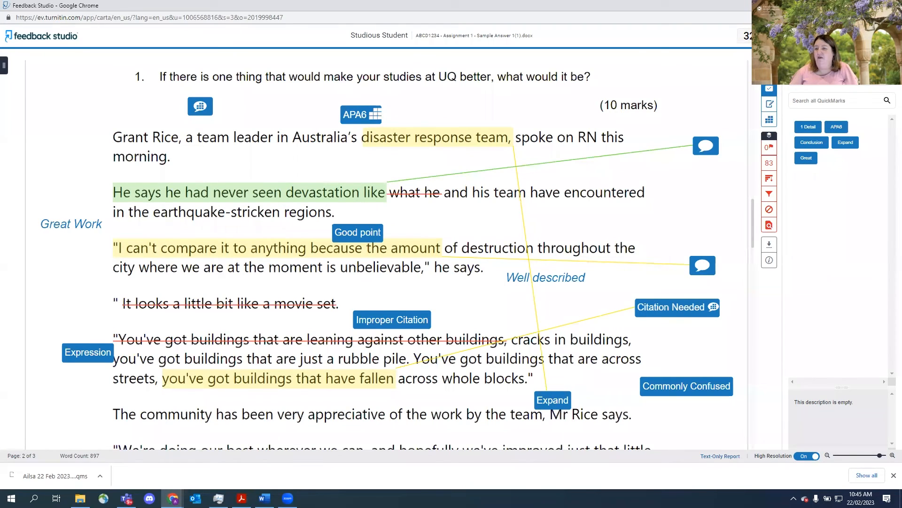
- Leave Feedback Studio and return to the assignment inbox
left_click(892, 6)
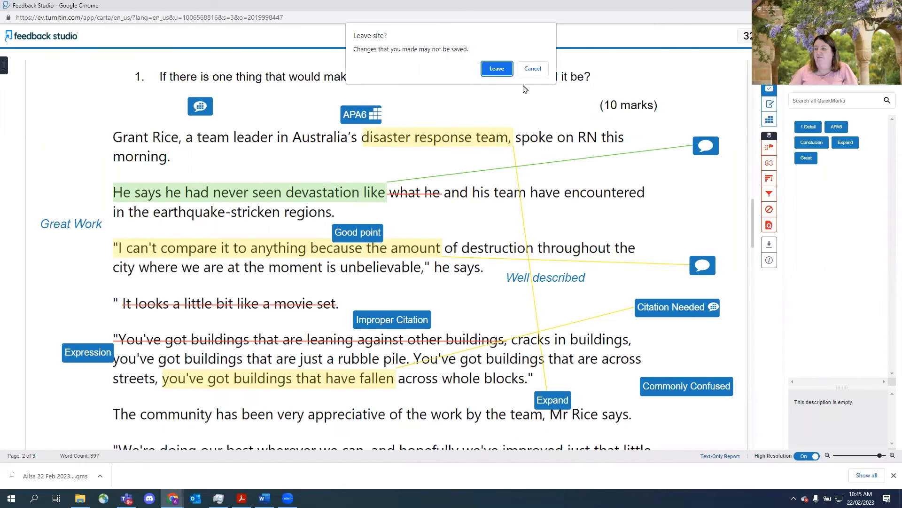
left_click(500, 70)
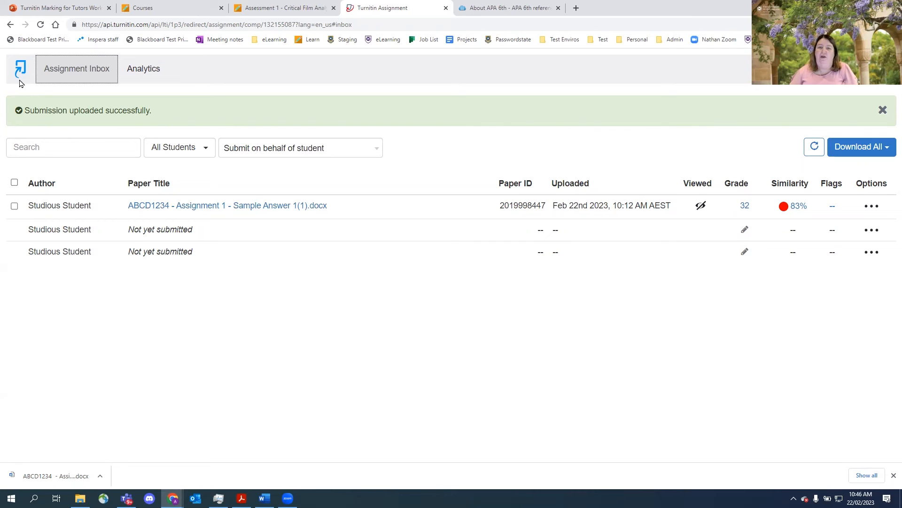
left_click(40, 26)
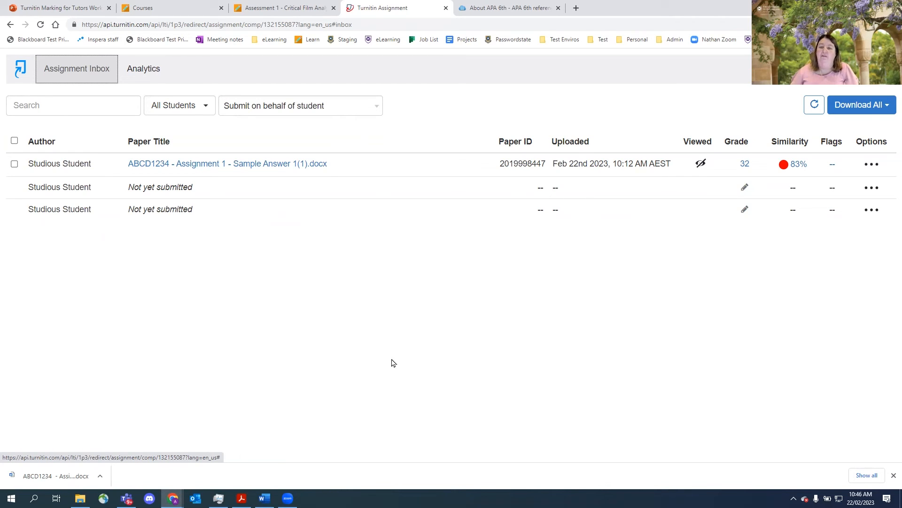
- Filter the assignment inbox to show only Group 1 students
left_click(205, 106)
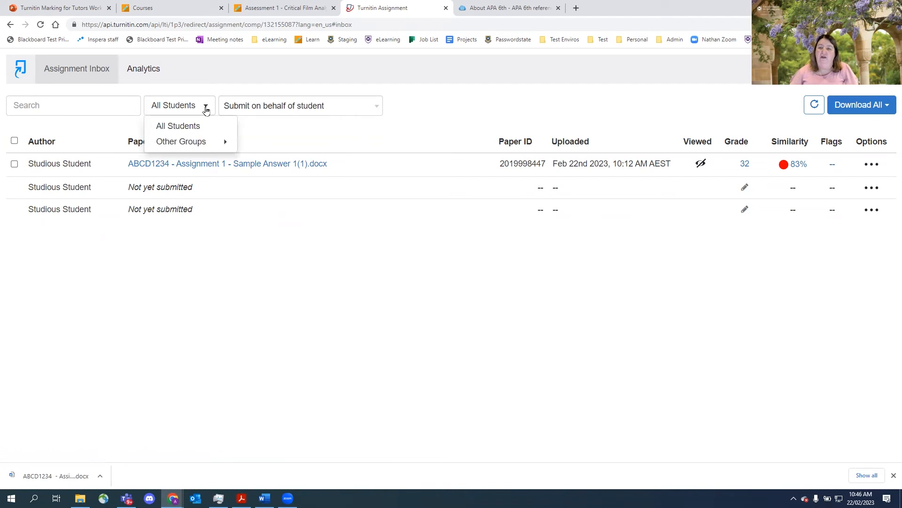
mouse_move(227, 146)
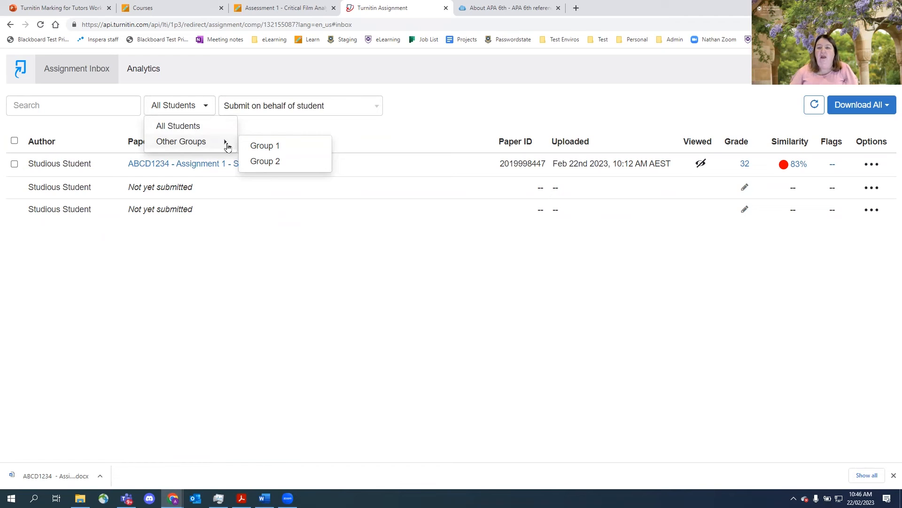
left_click(269, 149)
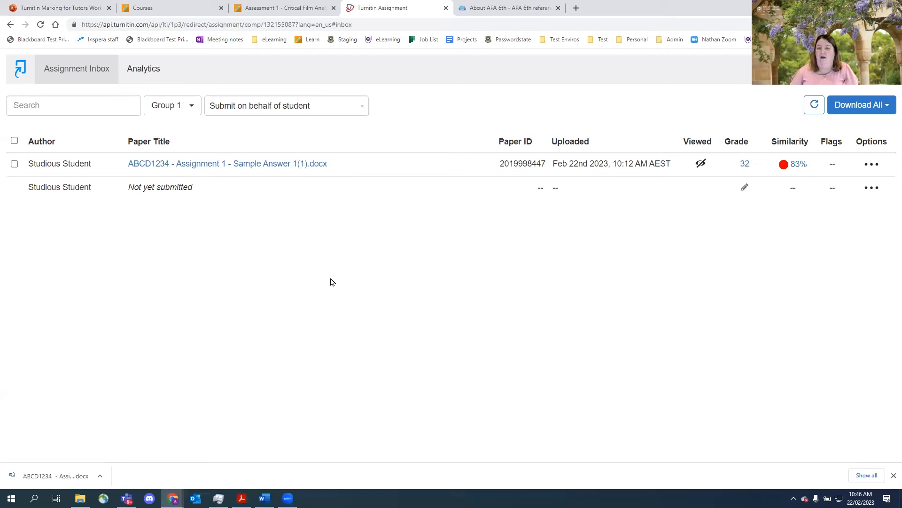
- Open the sample answer link in a new tab and close the filtered inbox tab
right_click(250, 166)
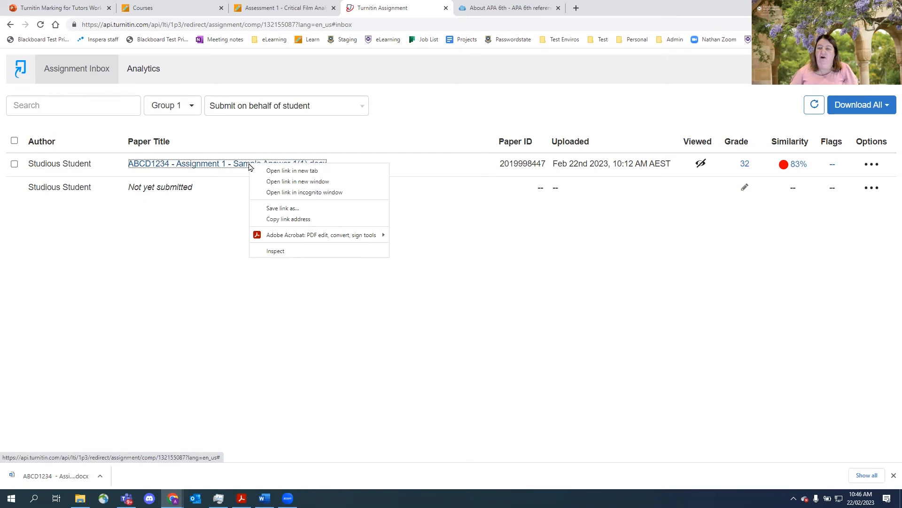
left_click(291, 175)
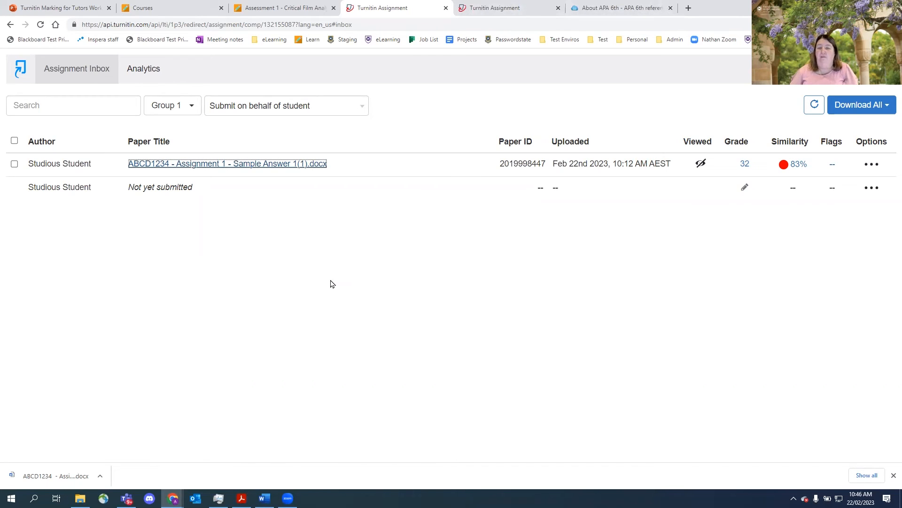
left_click(324, 138)
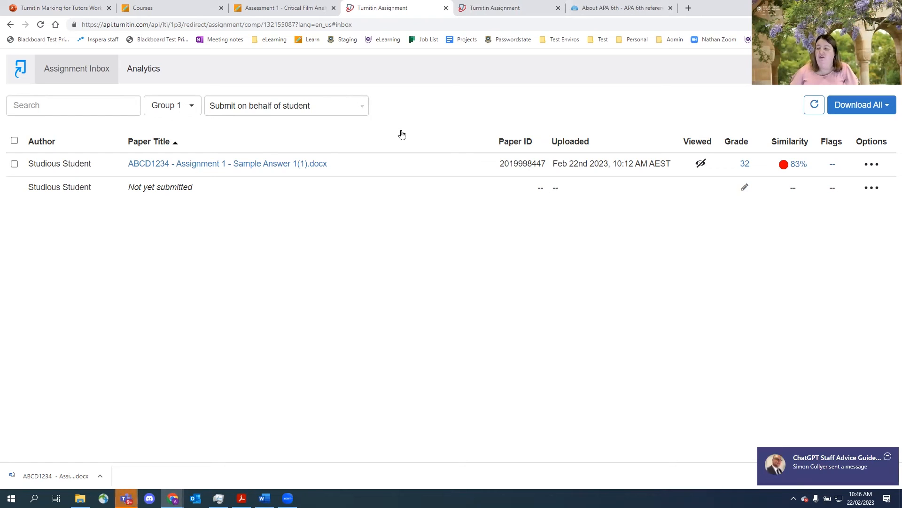
left_click(446, 8)
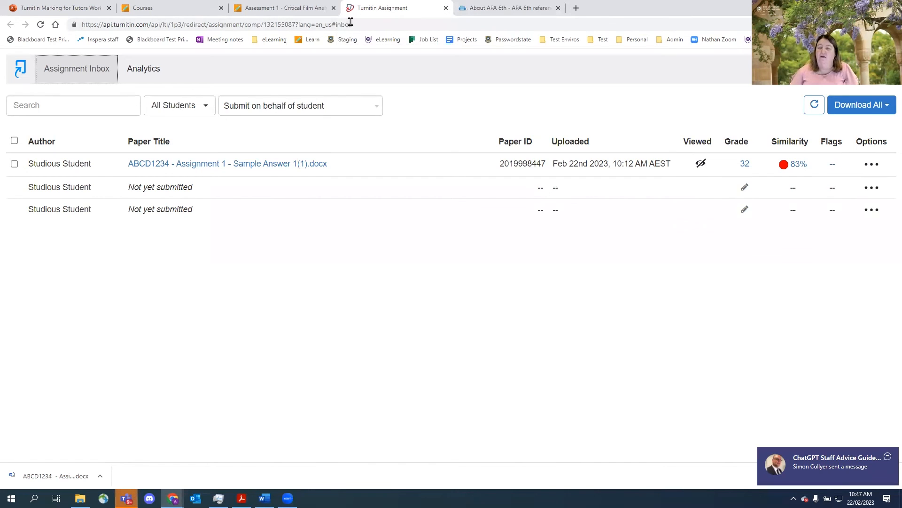
- Switch to the Blackboard course page and open the Full Grade Centre
left_click(296, 12)
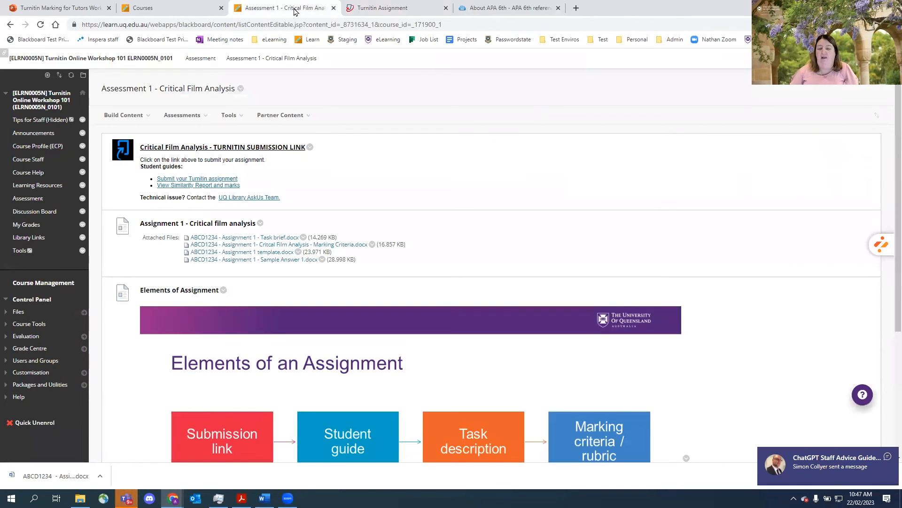
left_click(37, 350)
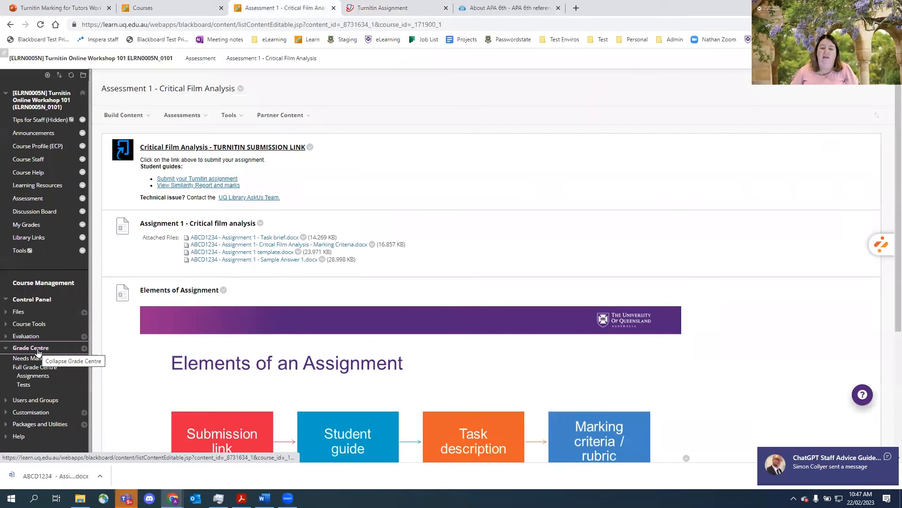
left_click(35, 368)
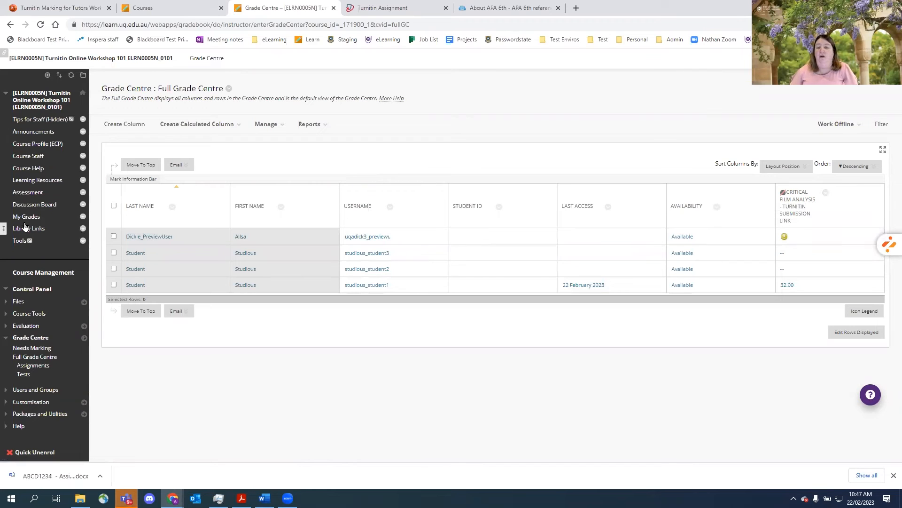
- Toggle Hide from students on the Critical Film Analysis - Turnitin Submission Link column so students can see it
left_click(826, 194)
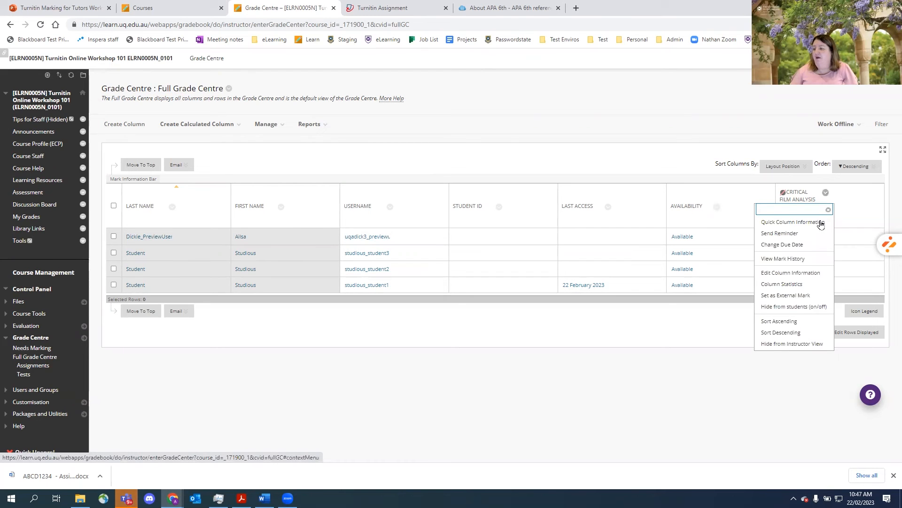
left_click(807, 306)
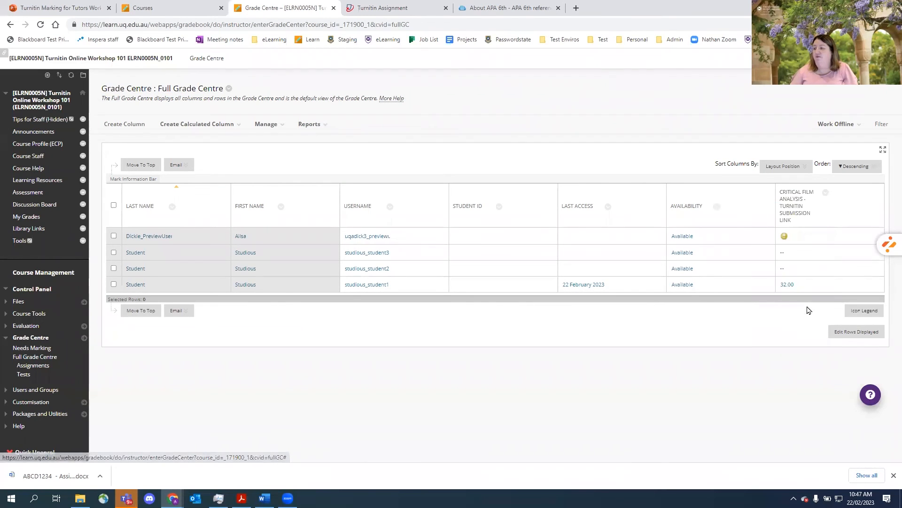
left_click(826, 193)
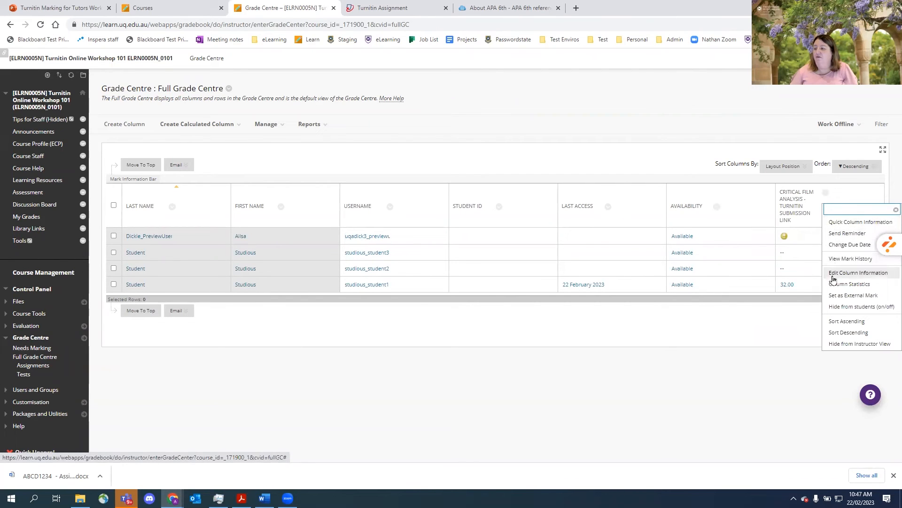
left_click(857, 308)
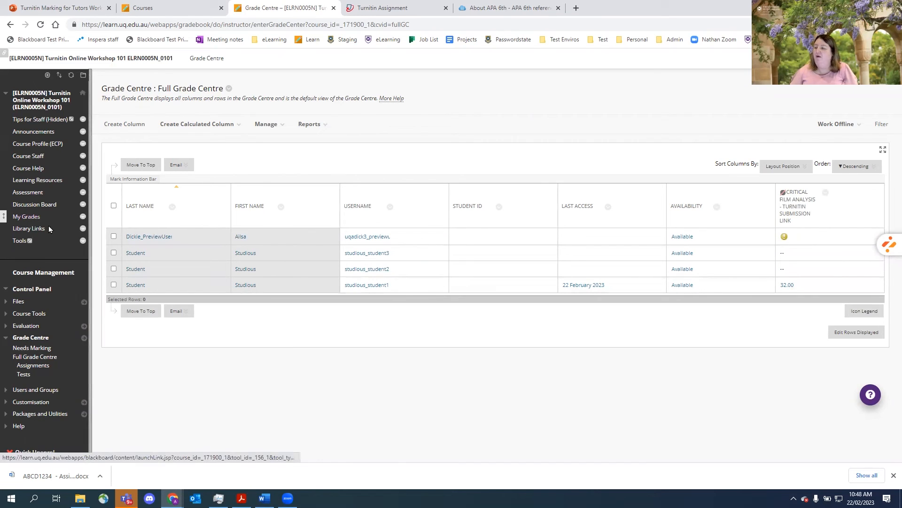
left_click(826, 194)
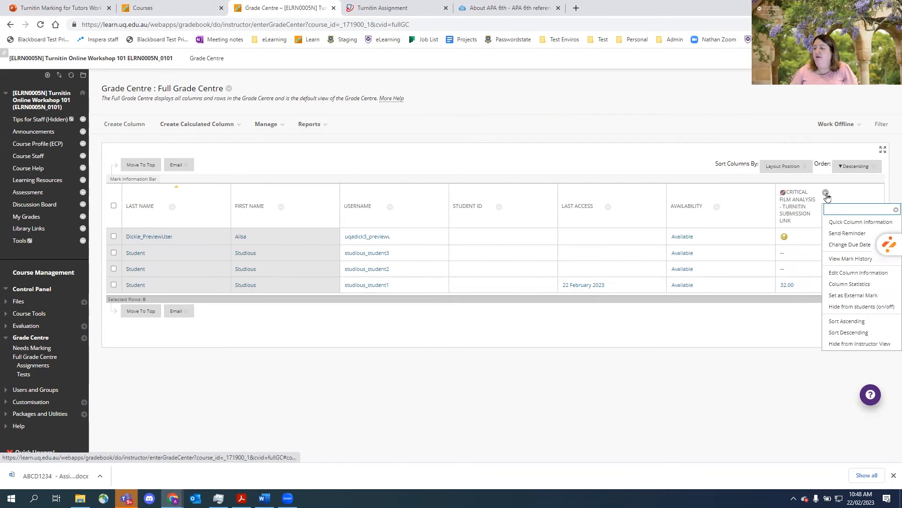
left_click(845, 307)
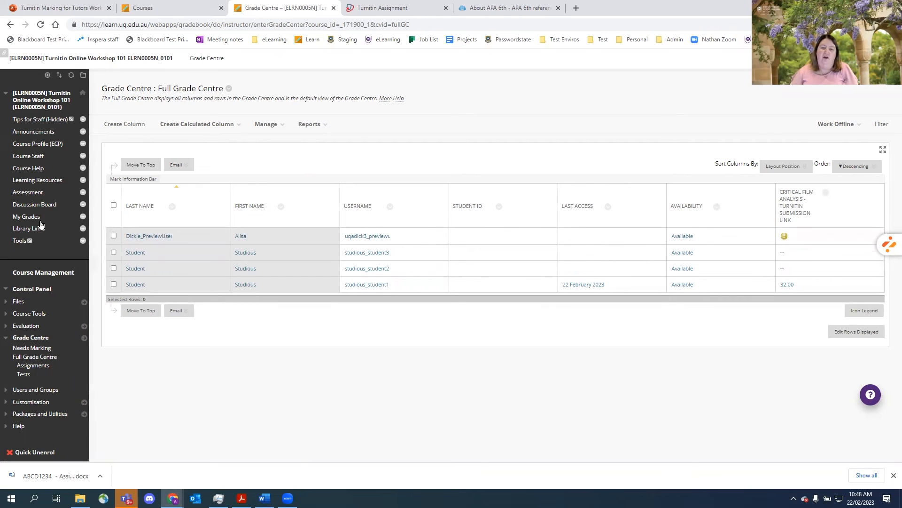
- Check My Marks, then open the Turnitin submission link under Assessment 1 - Critical Film Analysis
left_click(27, 216)
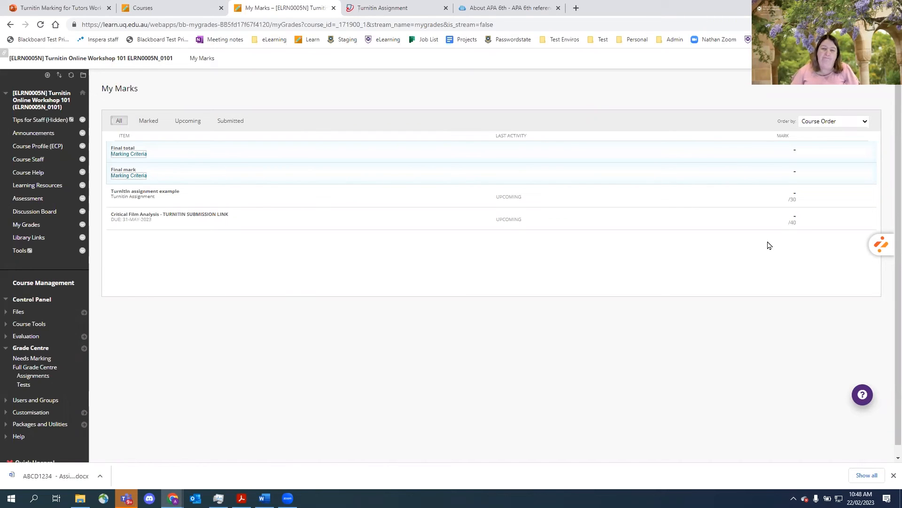
left_click(30, 202)
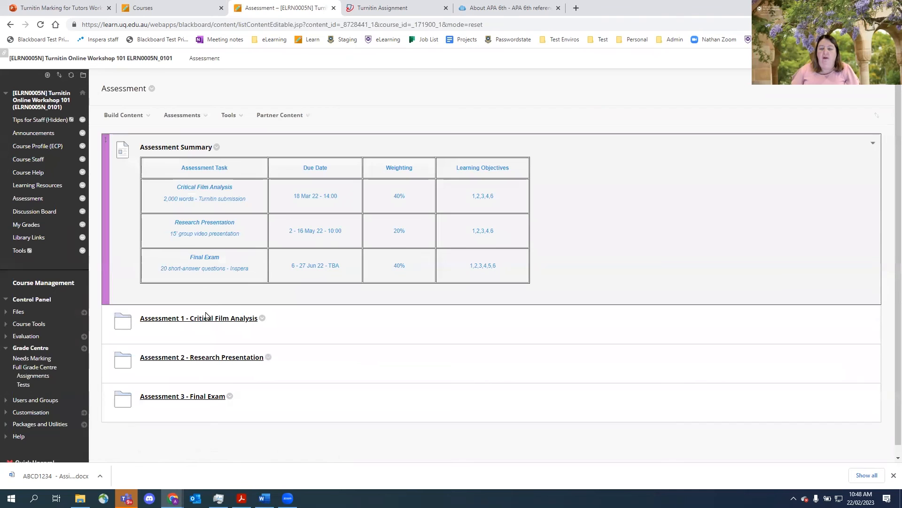
left_click(256, 318)
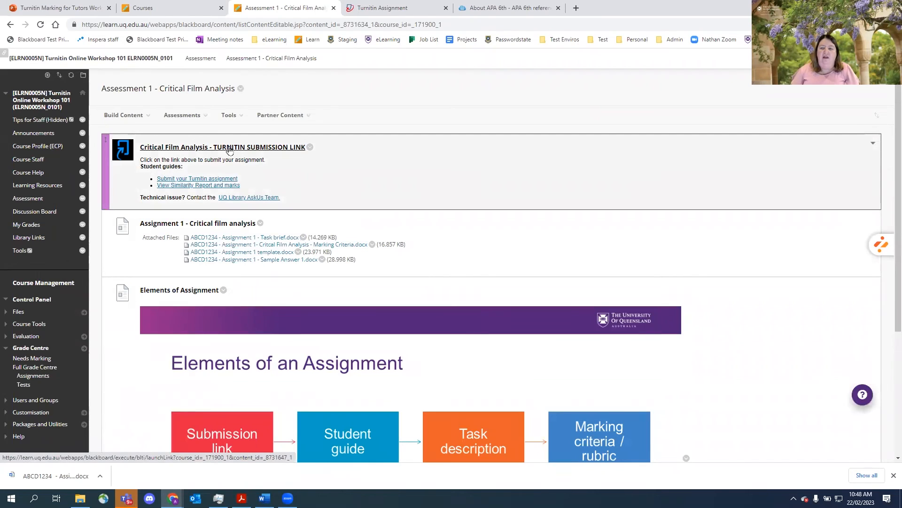
left_click(229, 147)
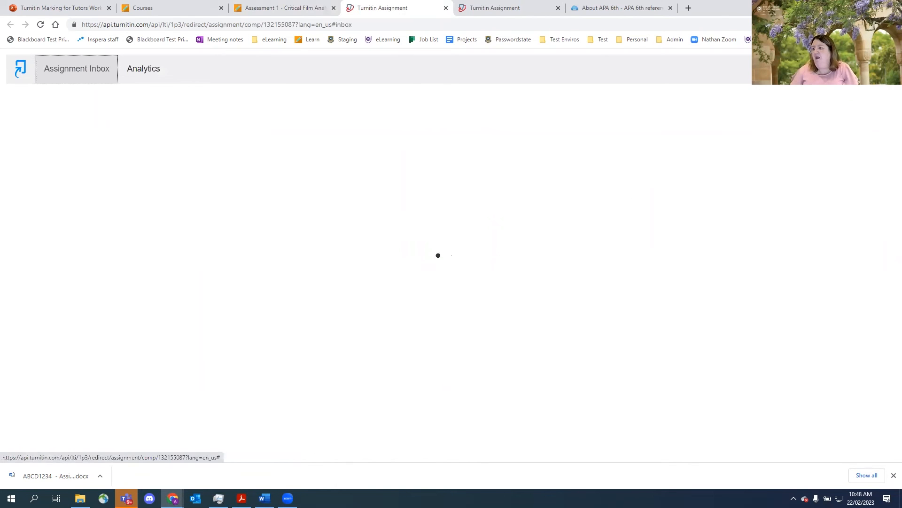
- Open the Turnitin assignment settings and highlight the Feedback Release Date and its value
left_click(884, 69)
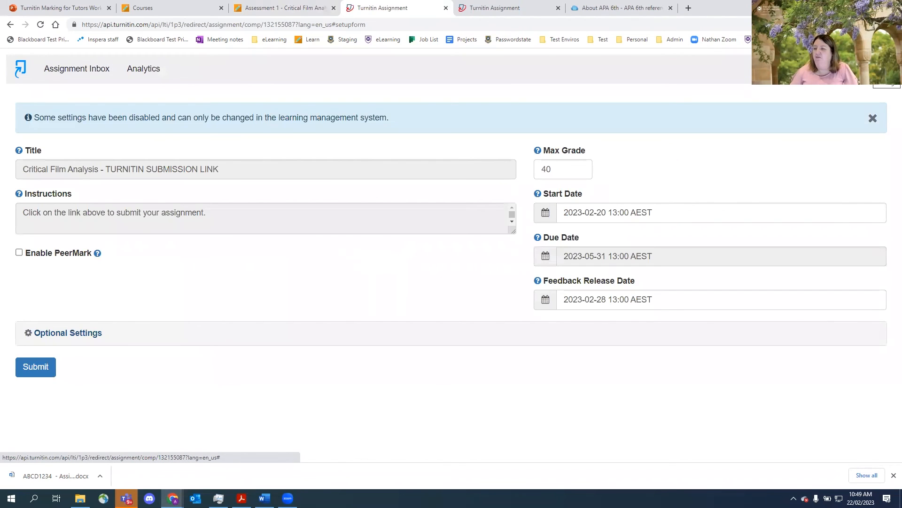
left_click_drag(544, 282, 645, 283)
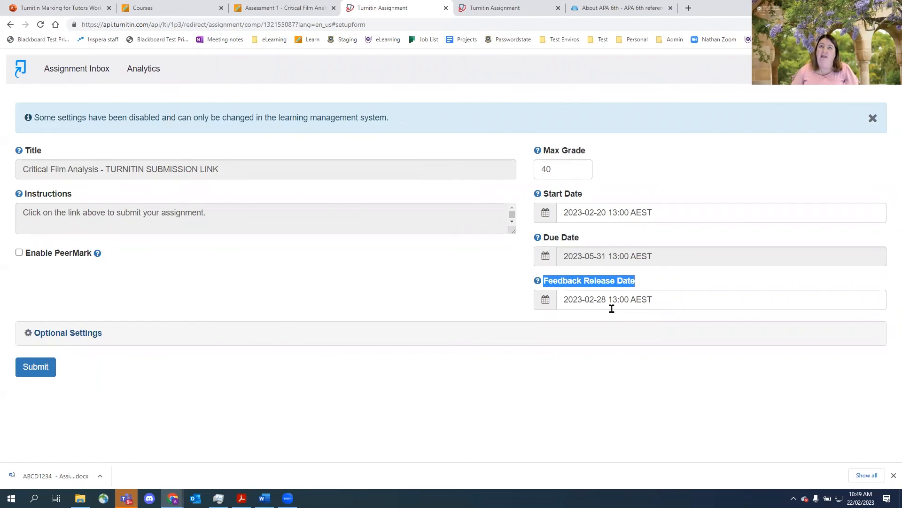
left_click_drag(663, 299, 560, 297)
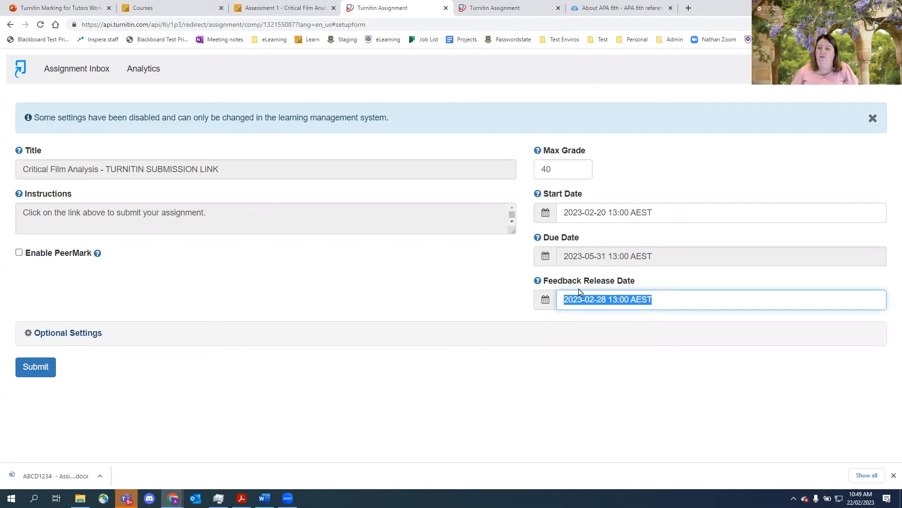
- Return to the Blackboard course and review My Marks and the Full Grade Centre
left_click(291, 9)
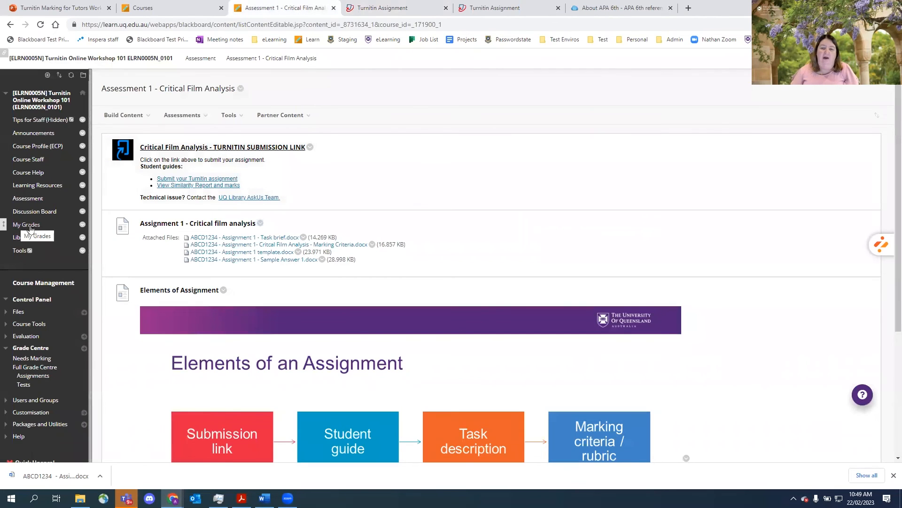
left_click(29, 225)
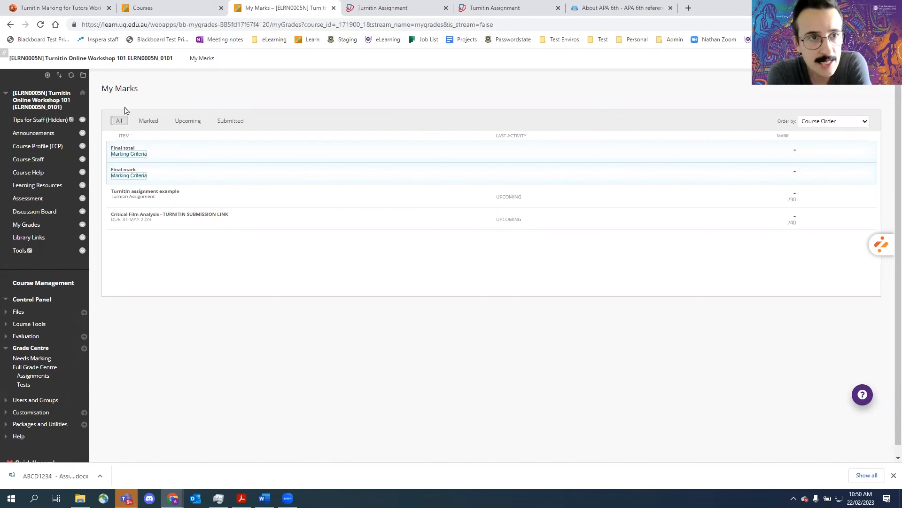
left_click(27, 200)
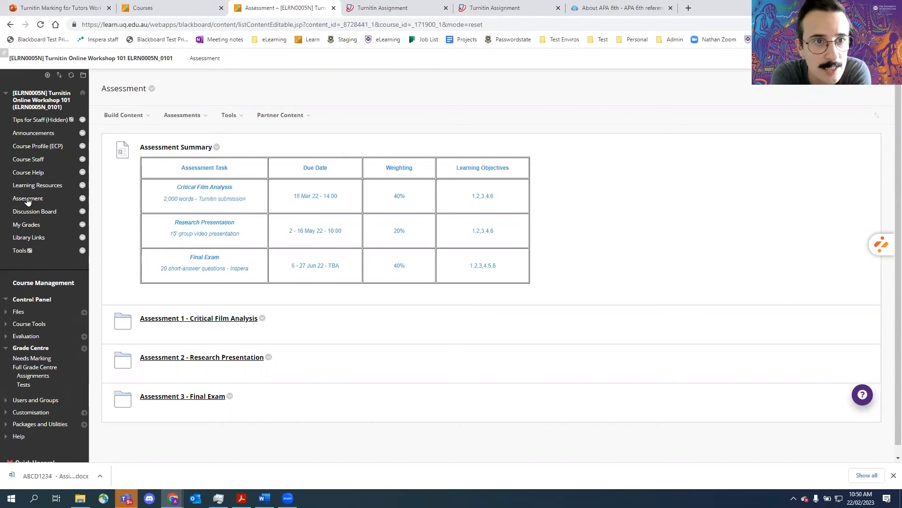
left_click(45, 370)
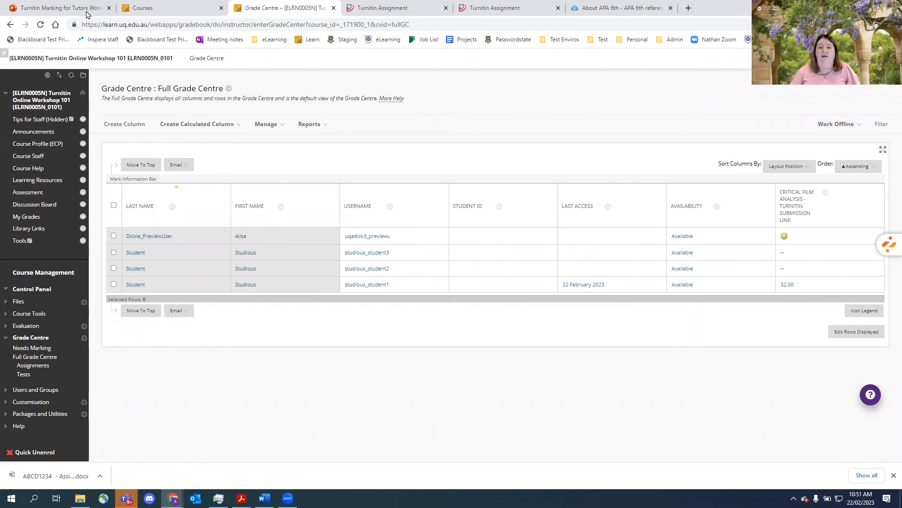
- Switch to the Turnitin Marking for Tutors slideshow and advance two slides
left_click(62, 9)
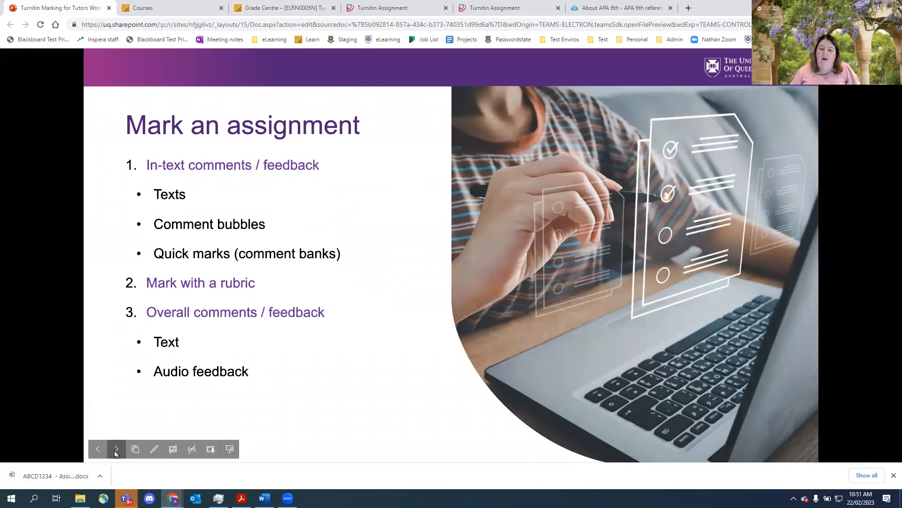
left_click(116, 449)
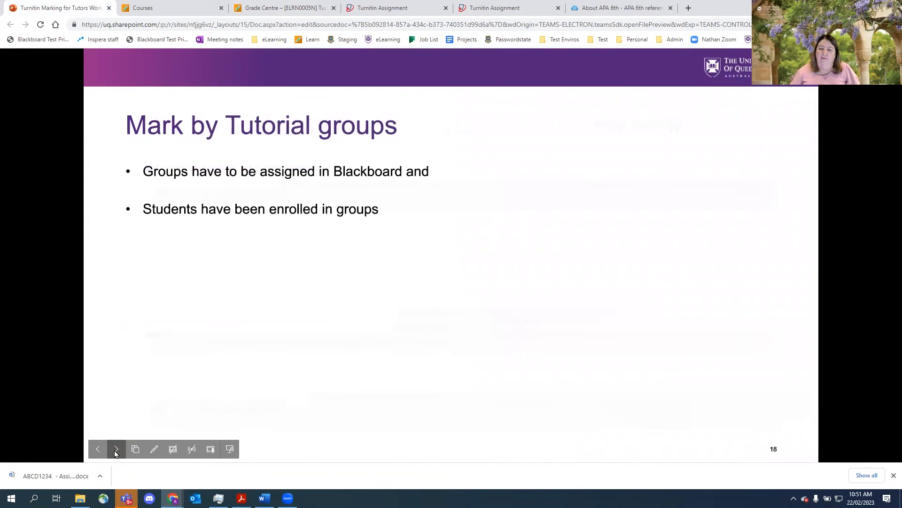
left_click(117, 449)
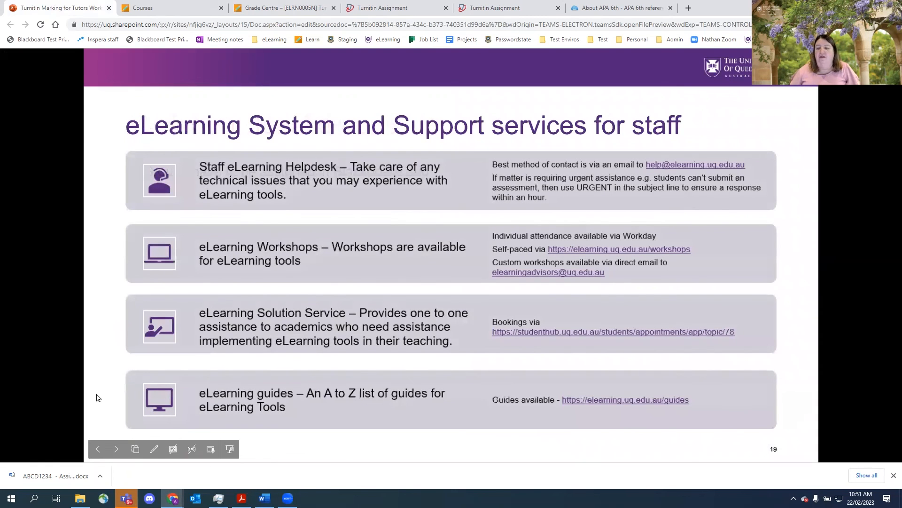